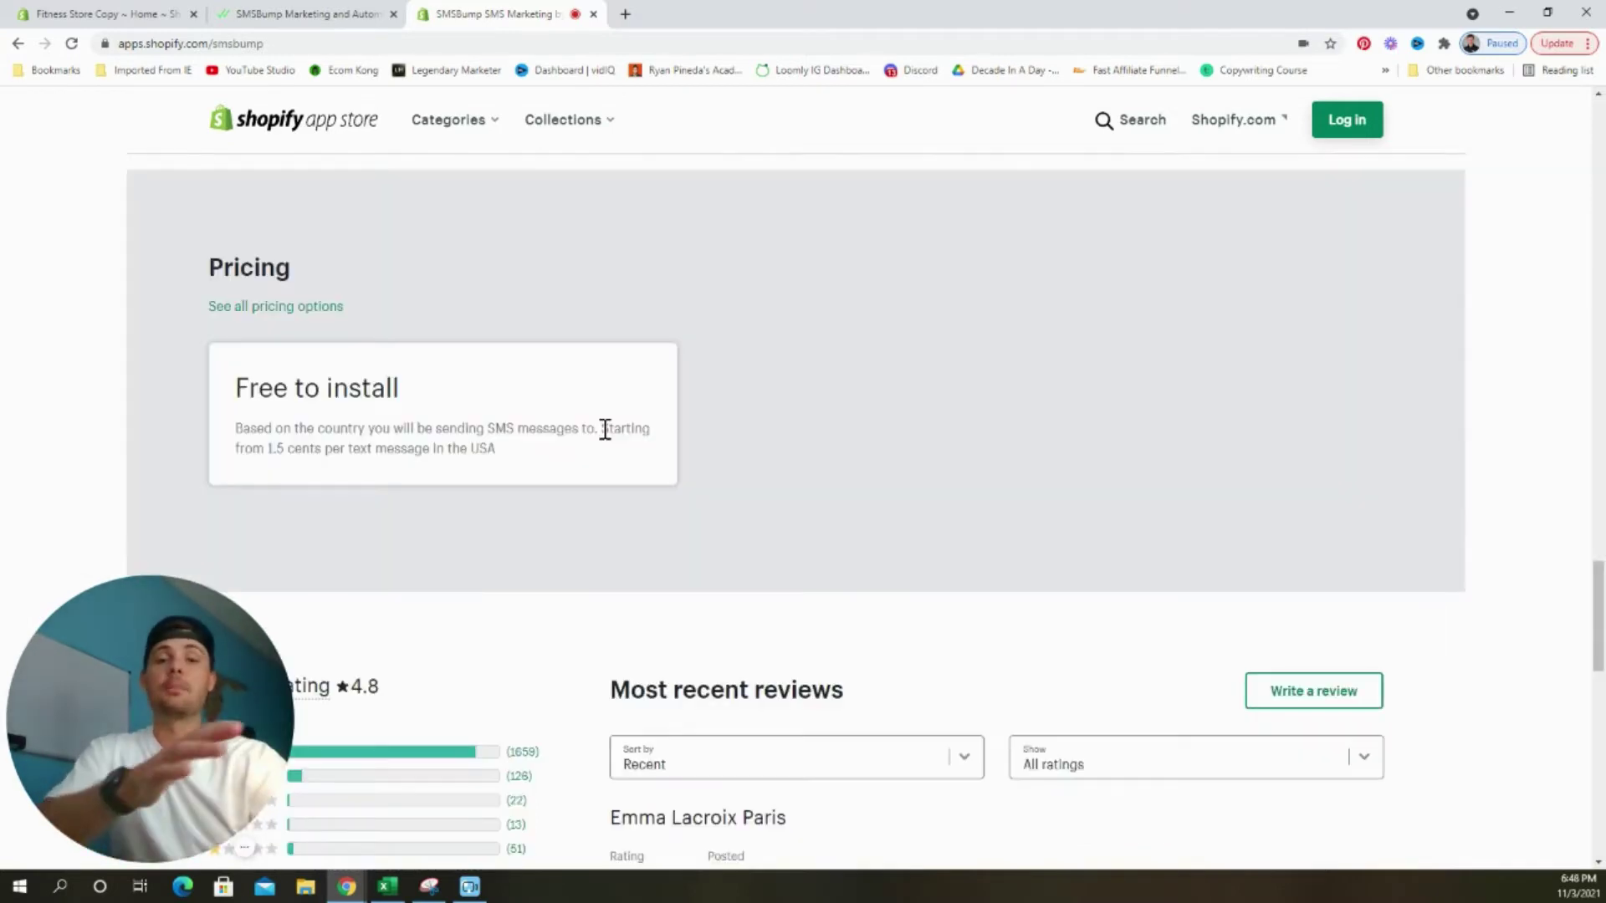
# Step: Highlight SMSBump's 1.5 cents per text pricing note on the App Store listing
pyautogui.moveTo(601, 428); pyautogui.dragTo(620, 455)
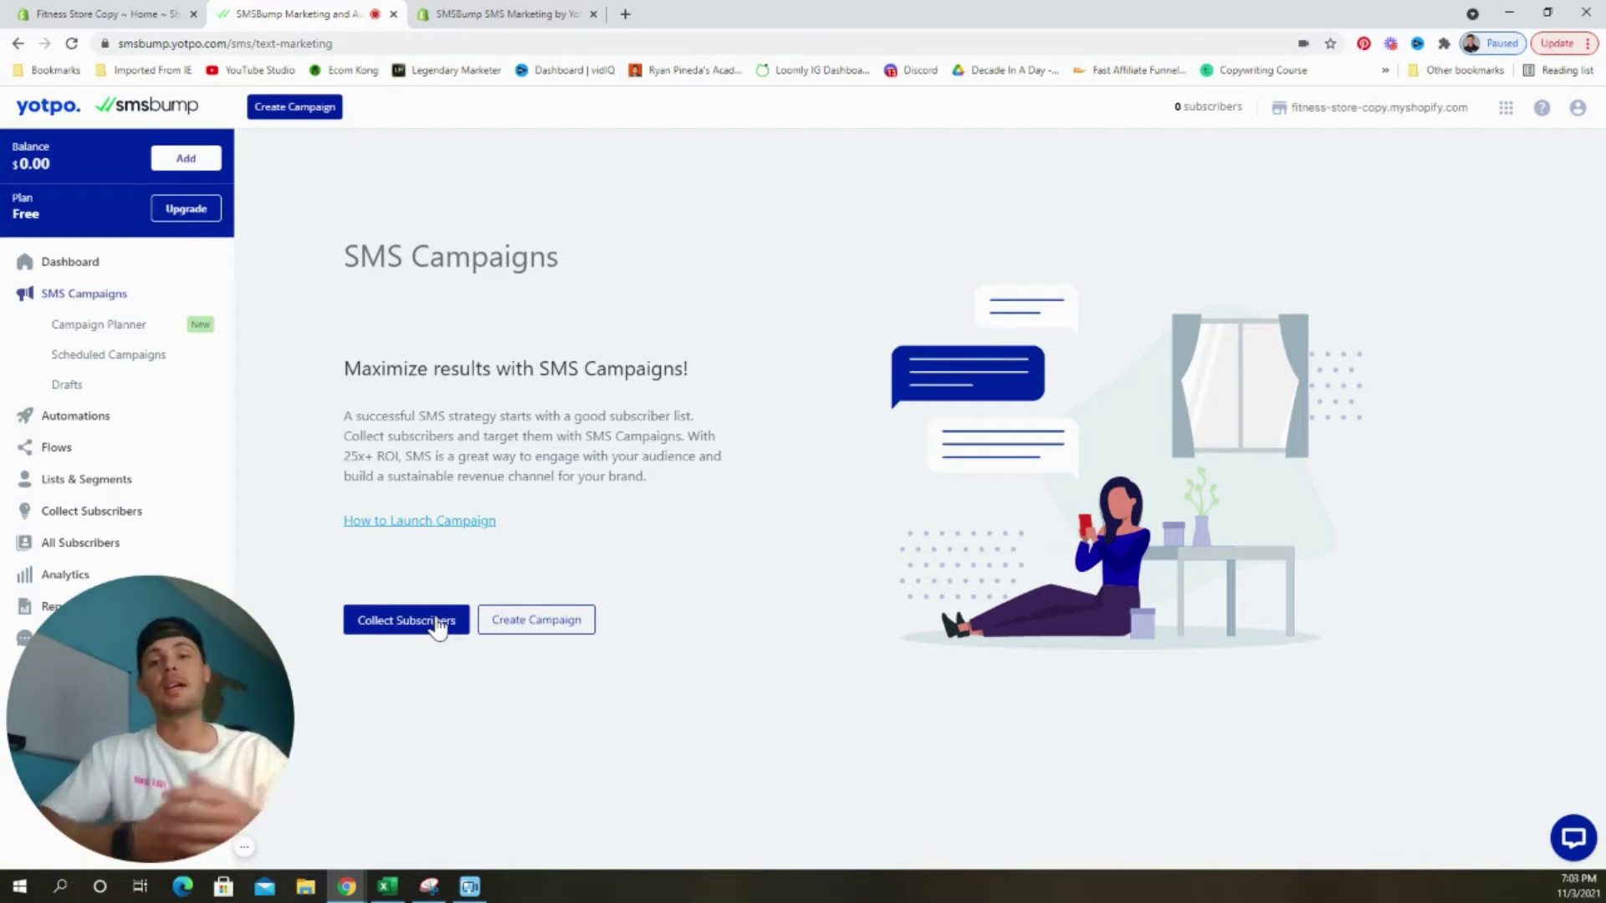
# Step: Open Collect Subscribers and start creating a new pop-up signup form
pyautogui.click(438, 628)
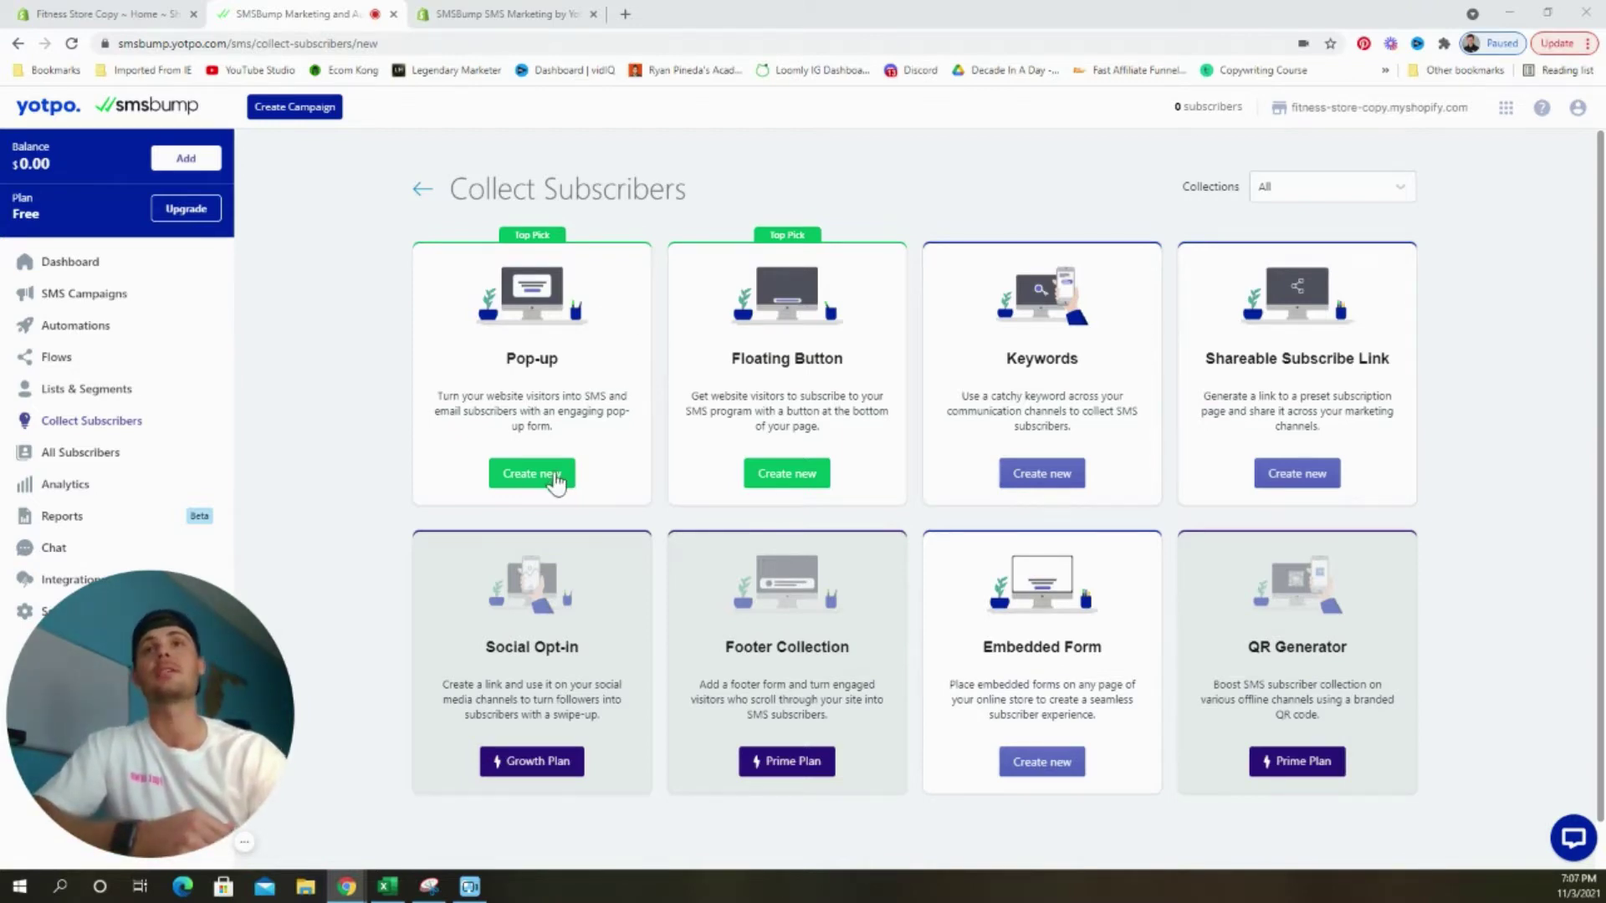
pyautogui.click(532, 474)
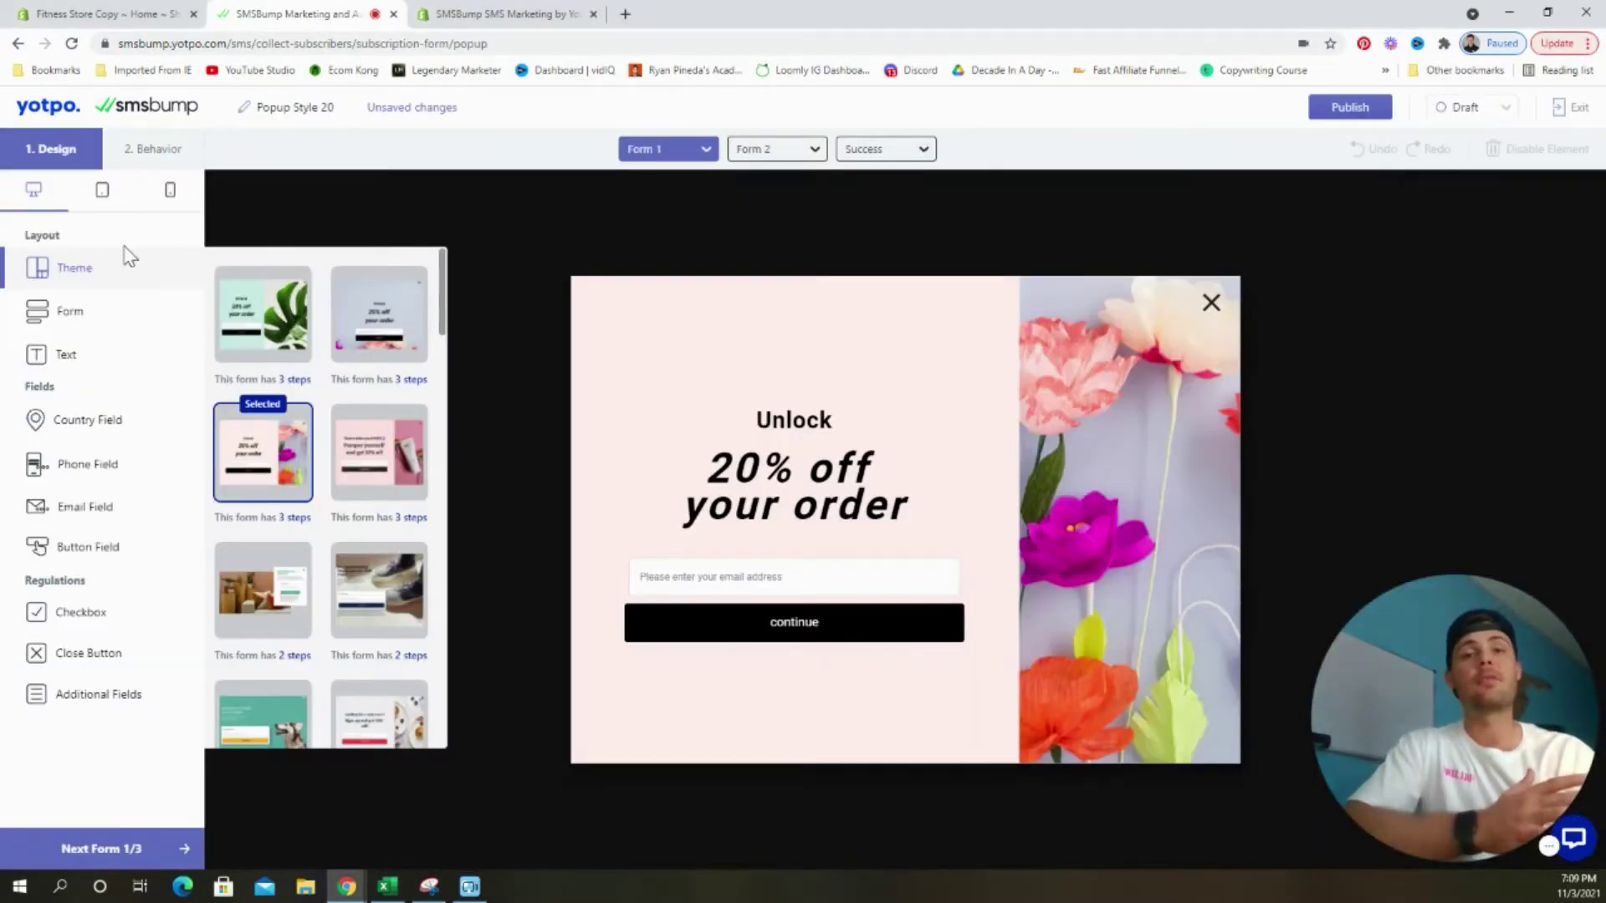
# Step: Apply the Sports & Outdoors dumbbell theme to the new pop-up
pyautogui.scroll(-2, 323, 410)
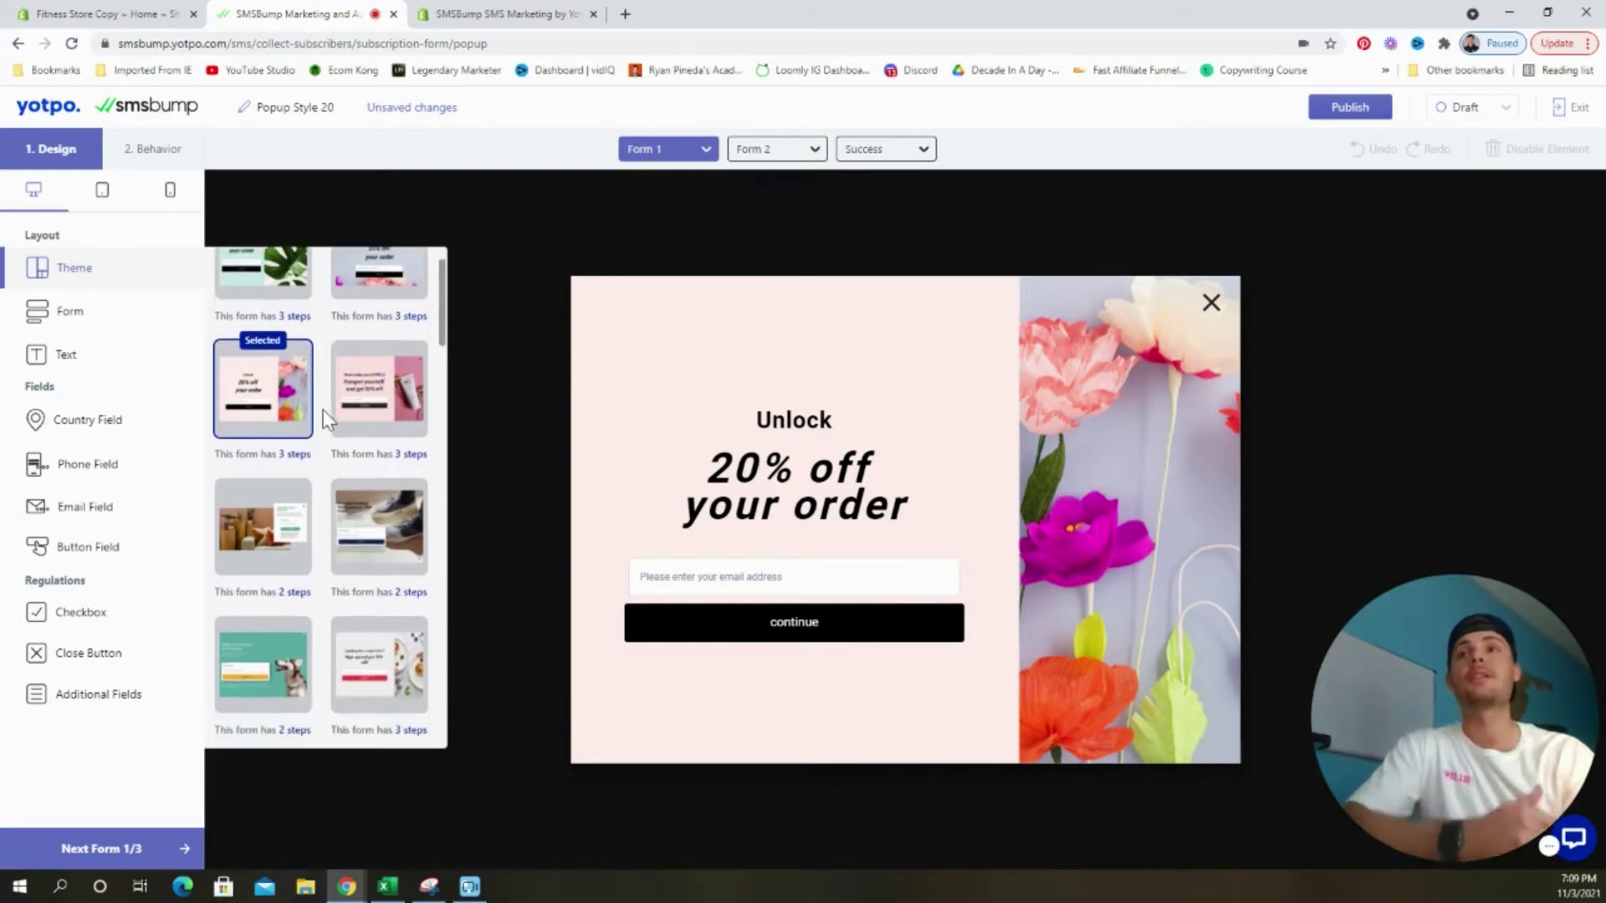
pyautogui.scroll(-5, 323, 410)
pyautogui.click(284, 498)
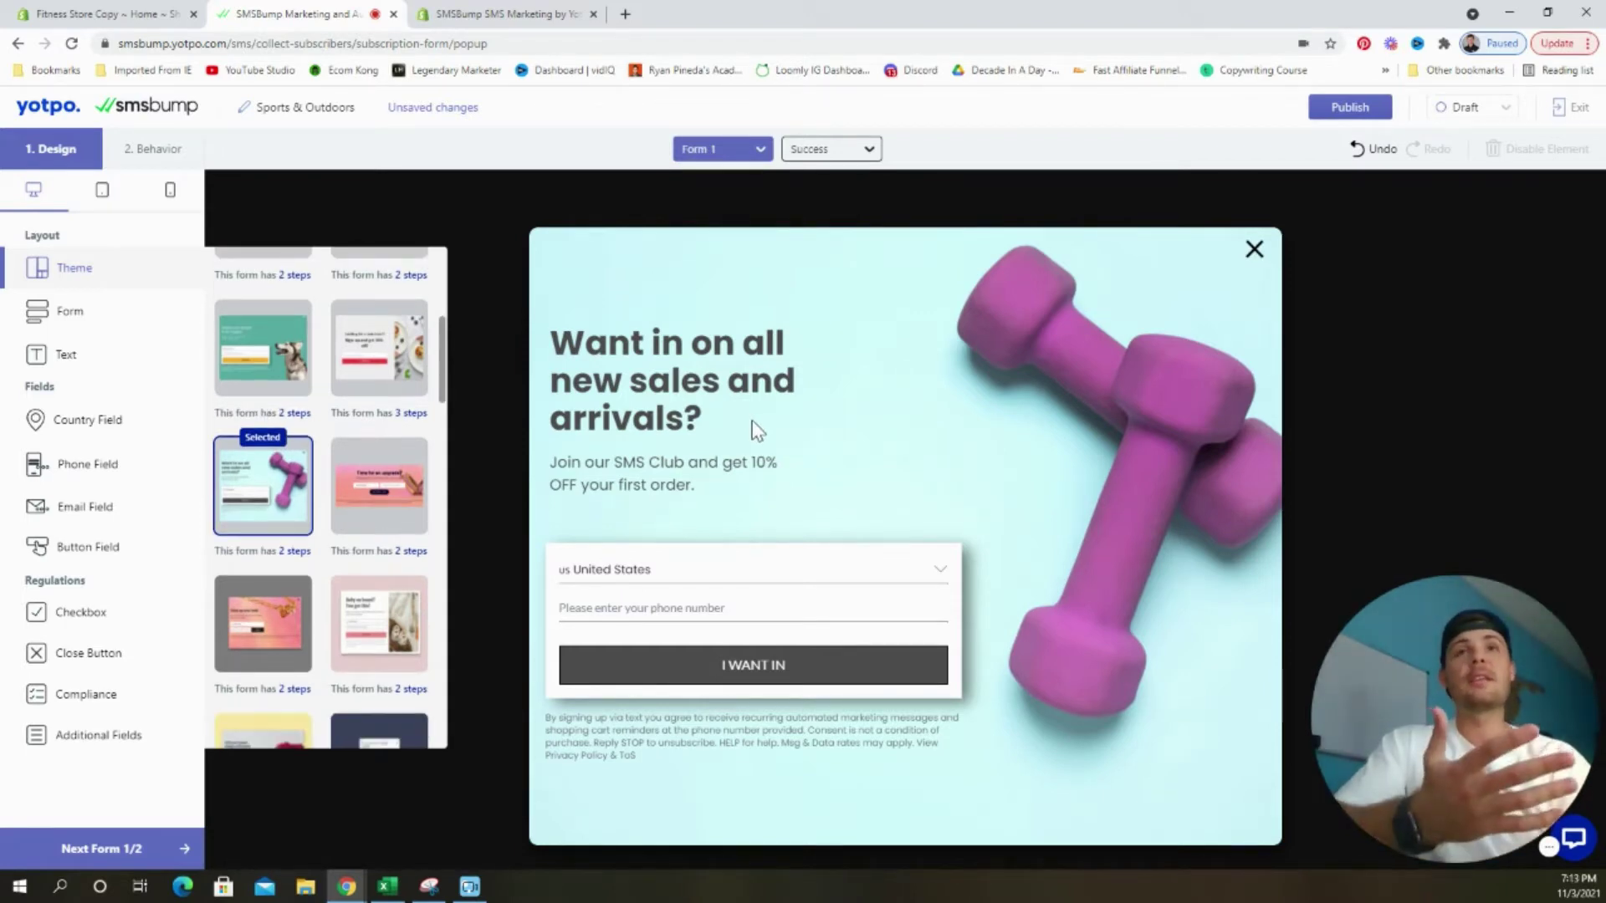
# Step: Try Inline layouts, then set both Form Type and Button Style back to Block
pyautogui.click(136, 331)
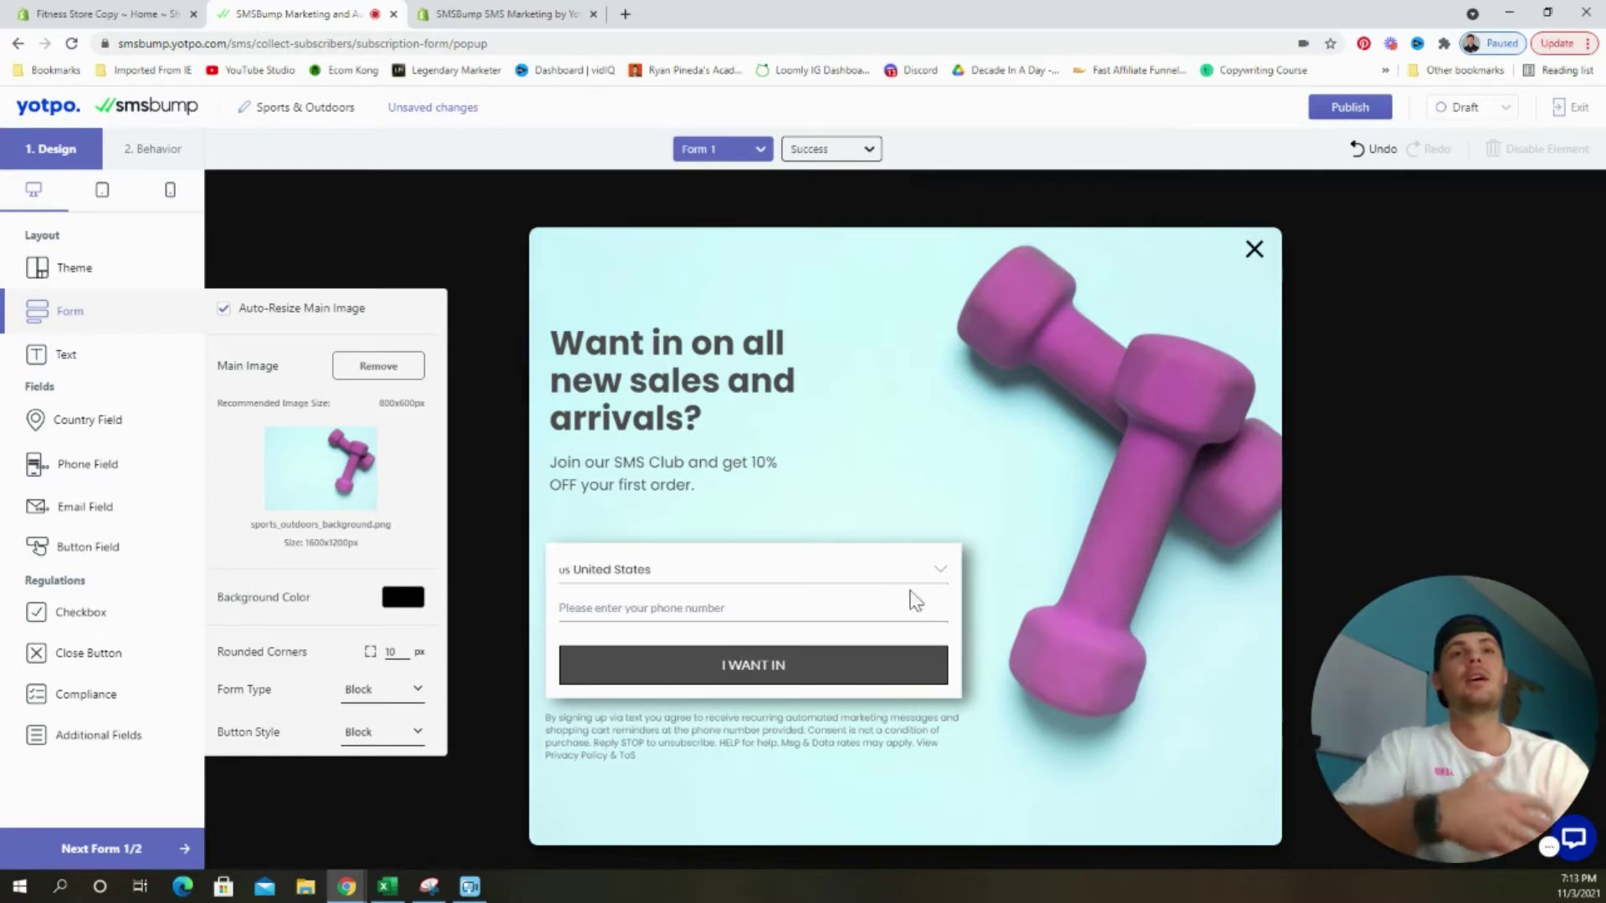
pyautogui.click(401, 705)
pyautogui.click(387, 745)
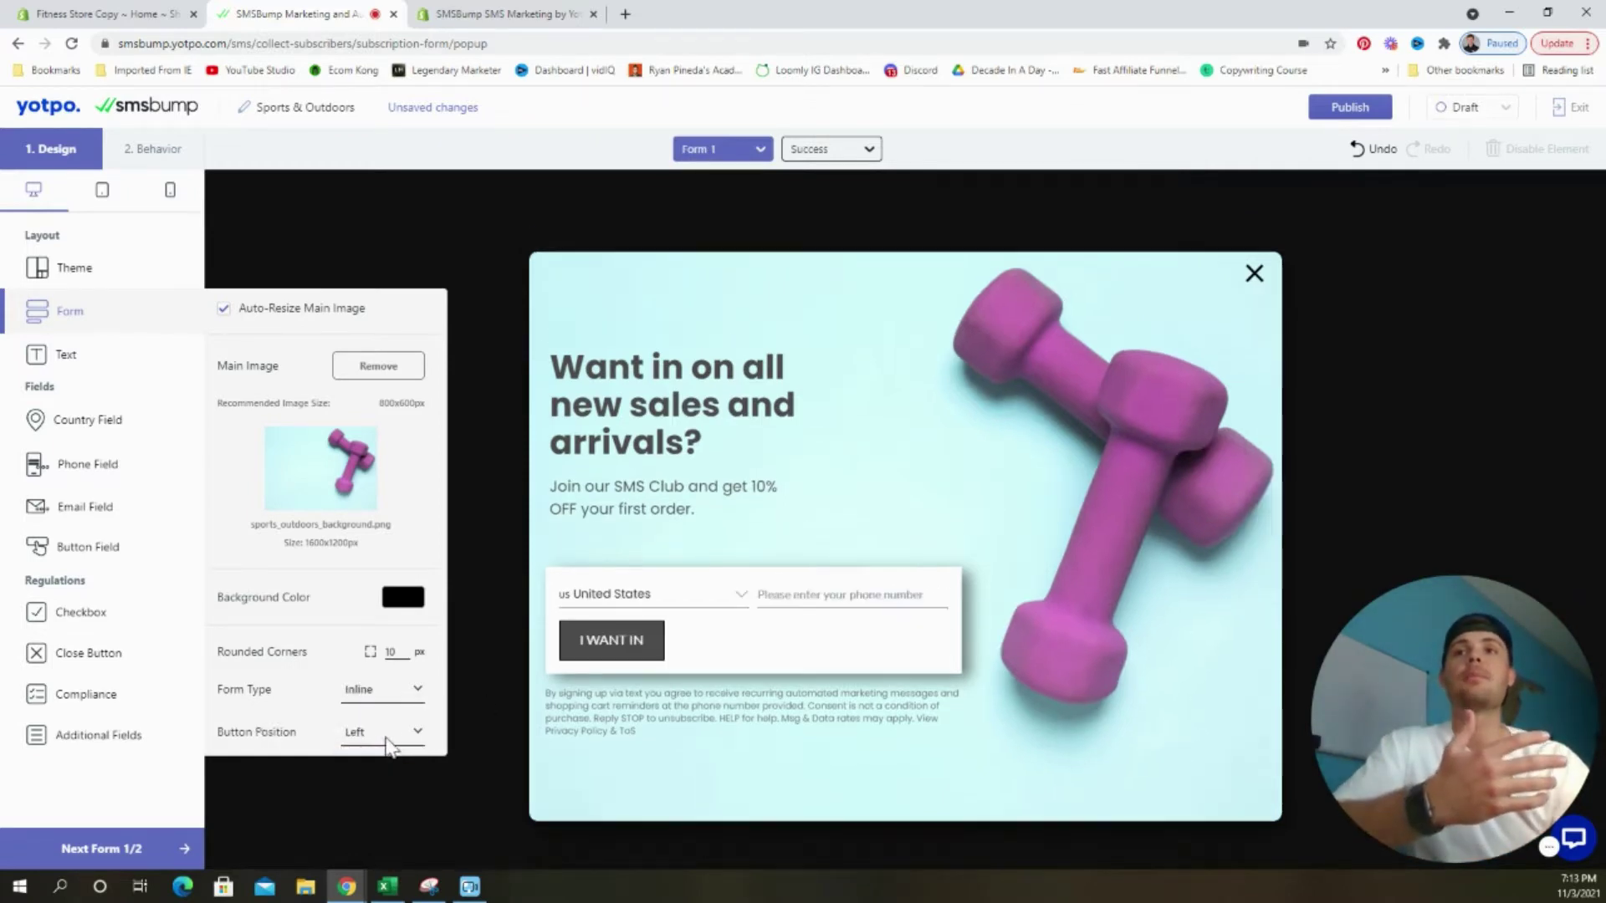
pyautogui.click(398, 705)
pyautogui.click(387, 720)
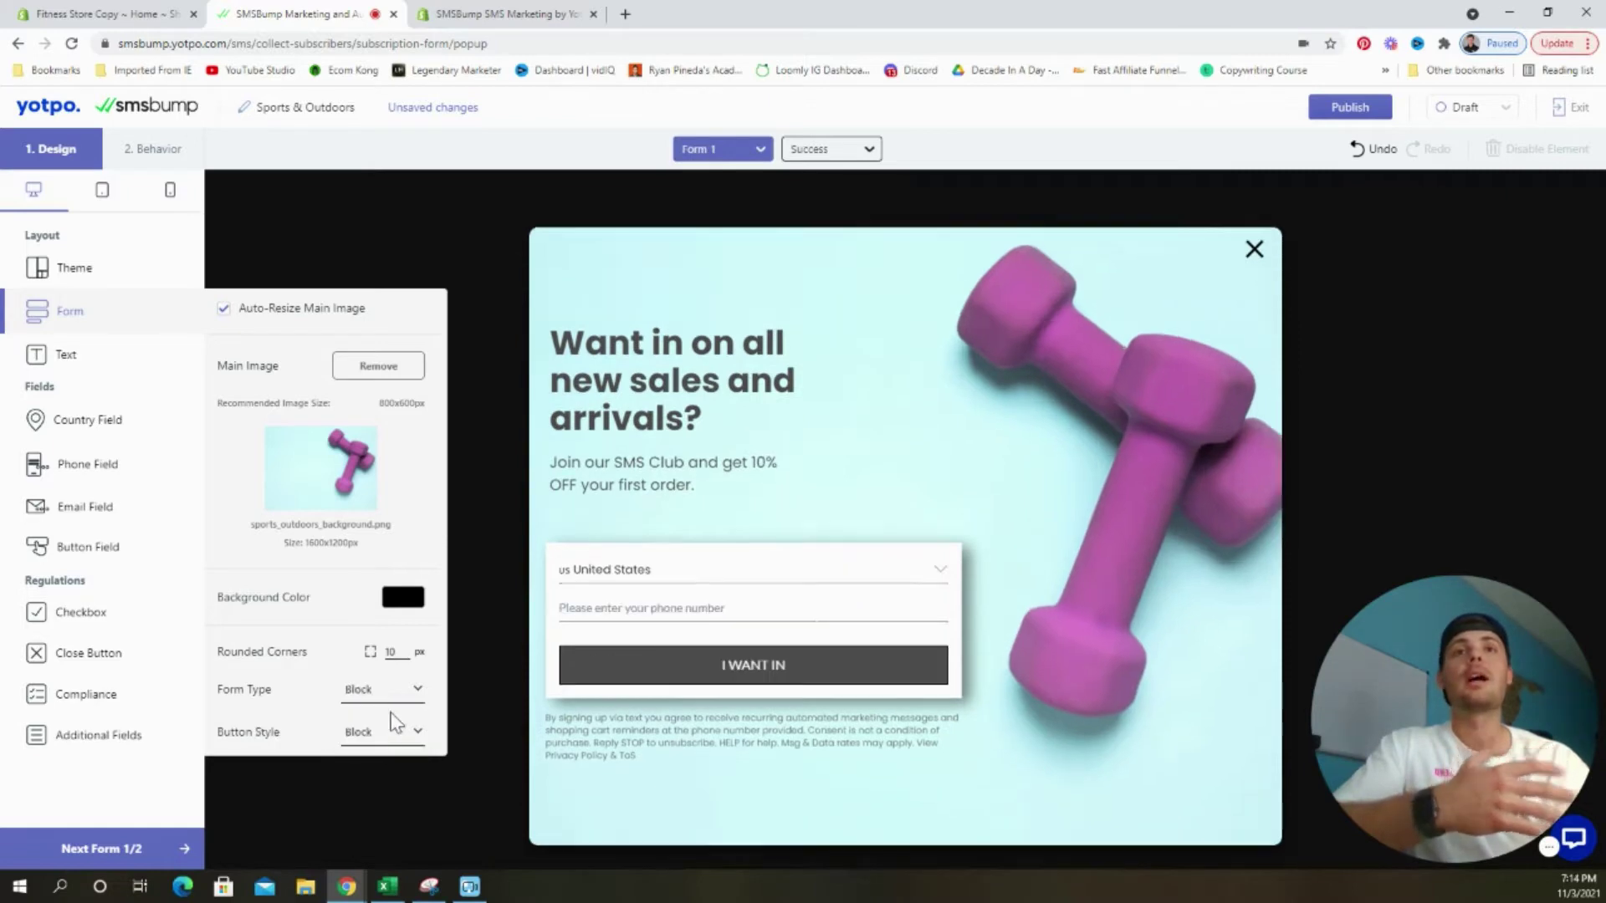
pyautogui.click(376, 735)
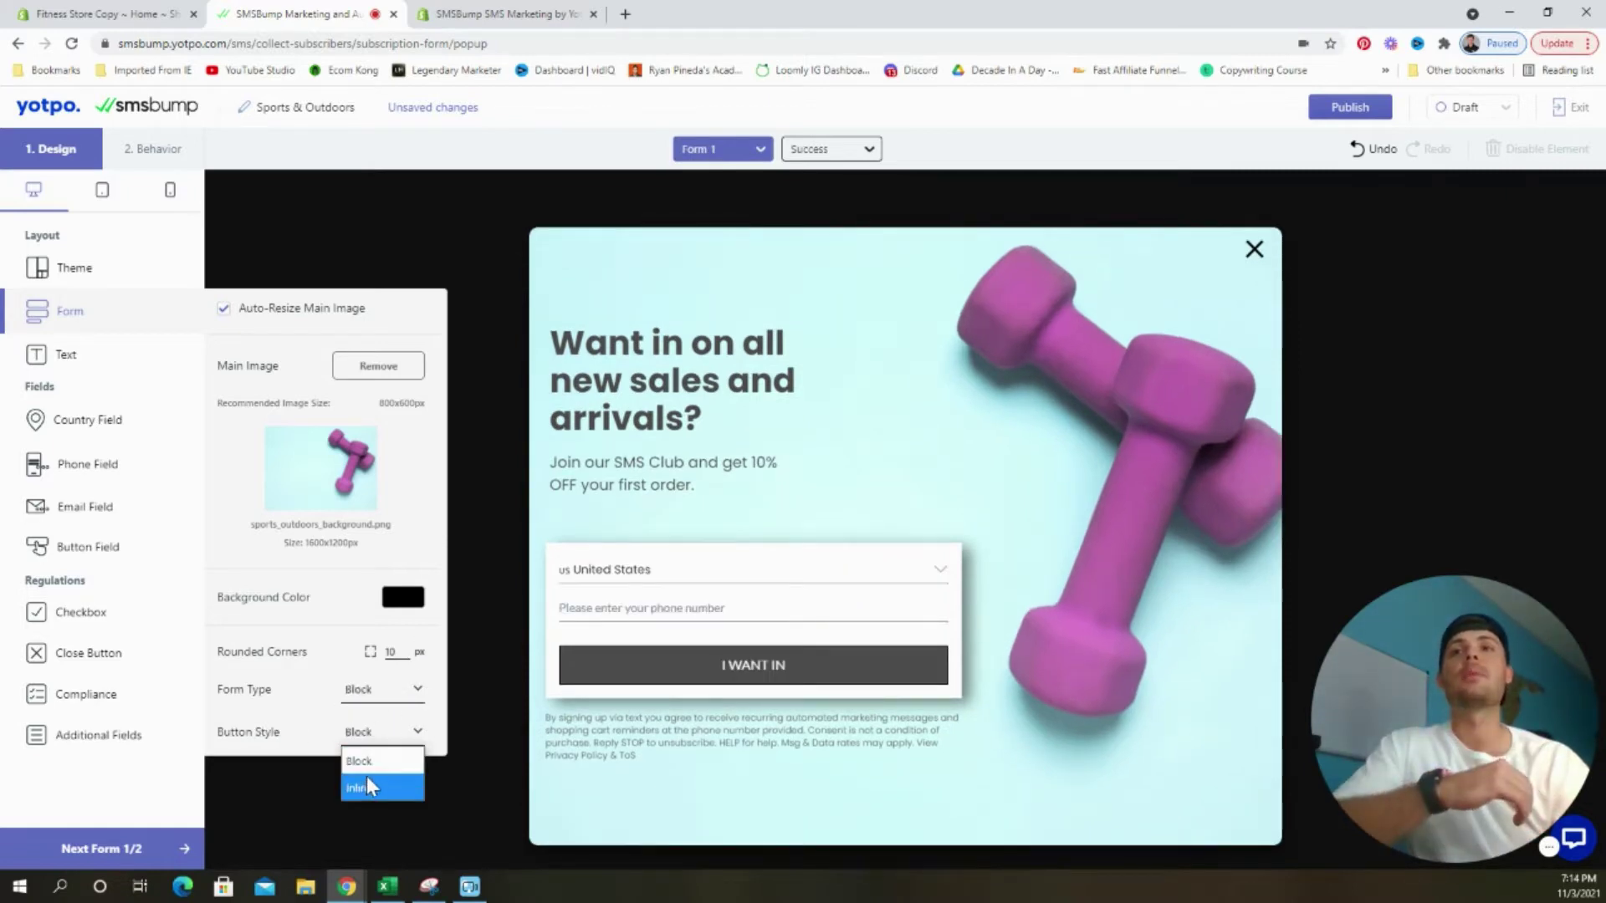
pyautogui.click(370, 786)
pyautogui.click(381, 733)
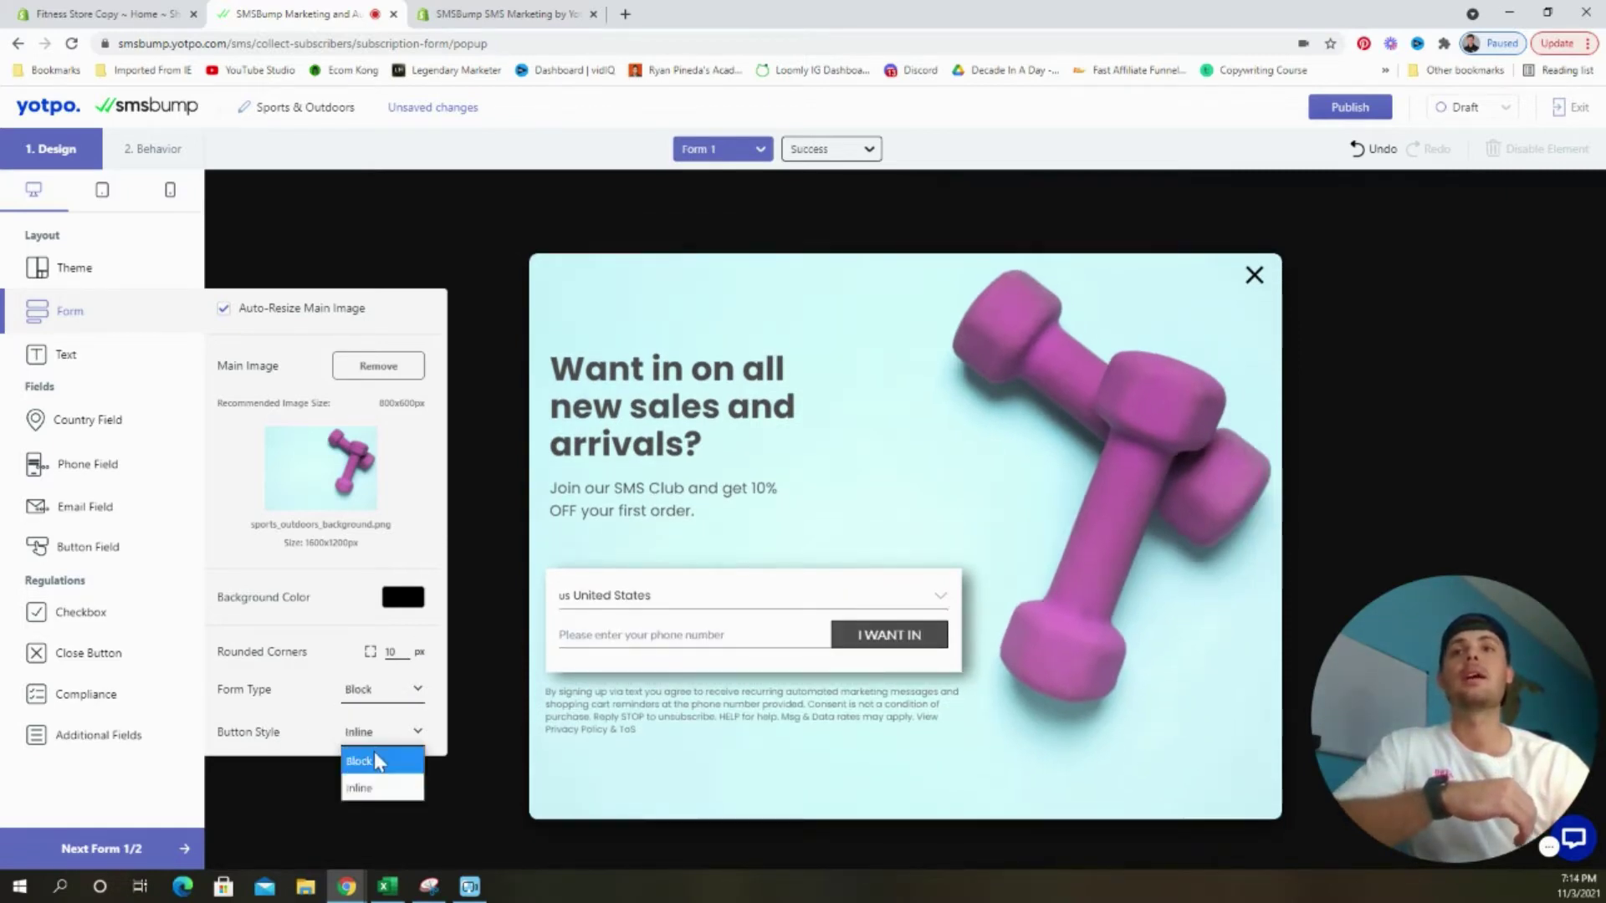
pyautogui.click(368, 761)
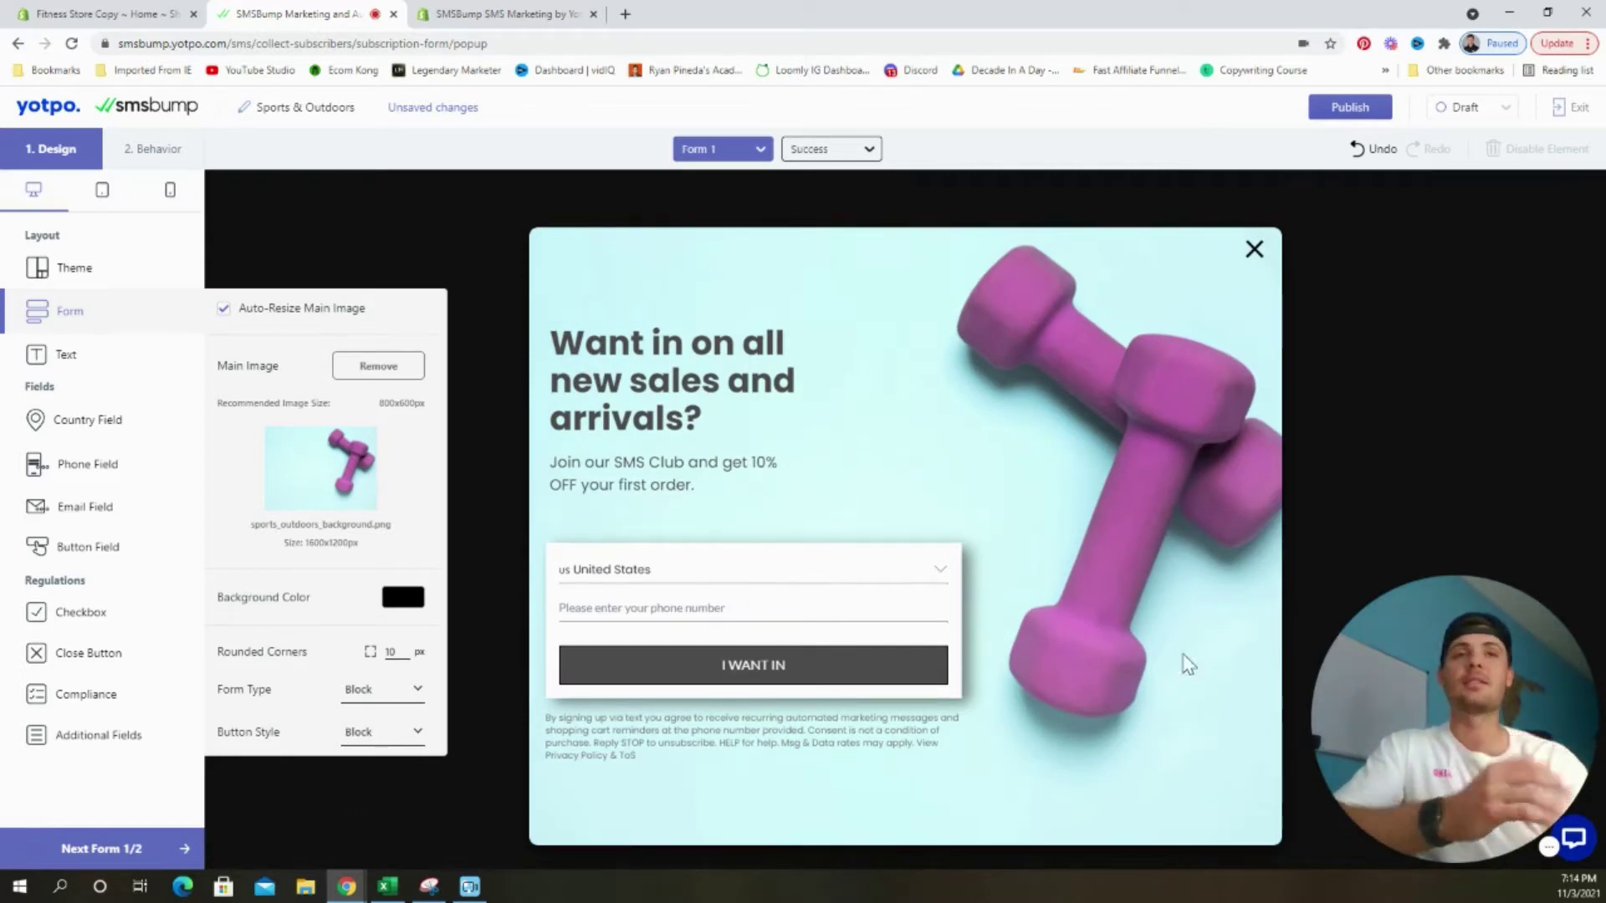
pyautogui.click(84, 358)
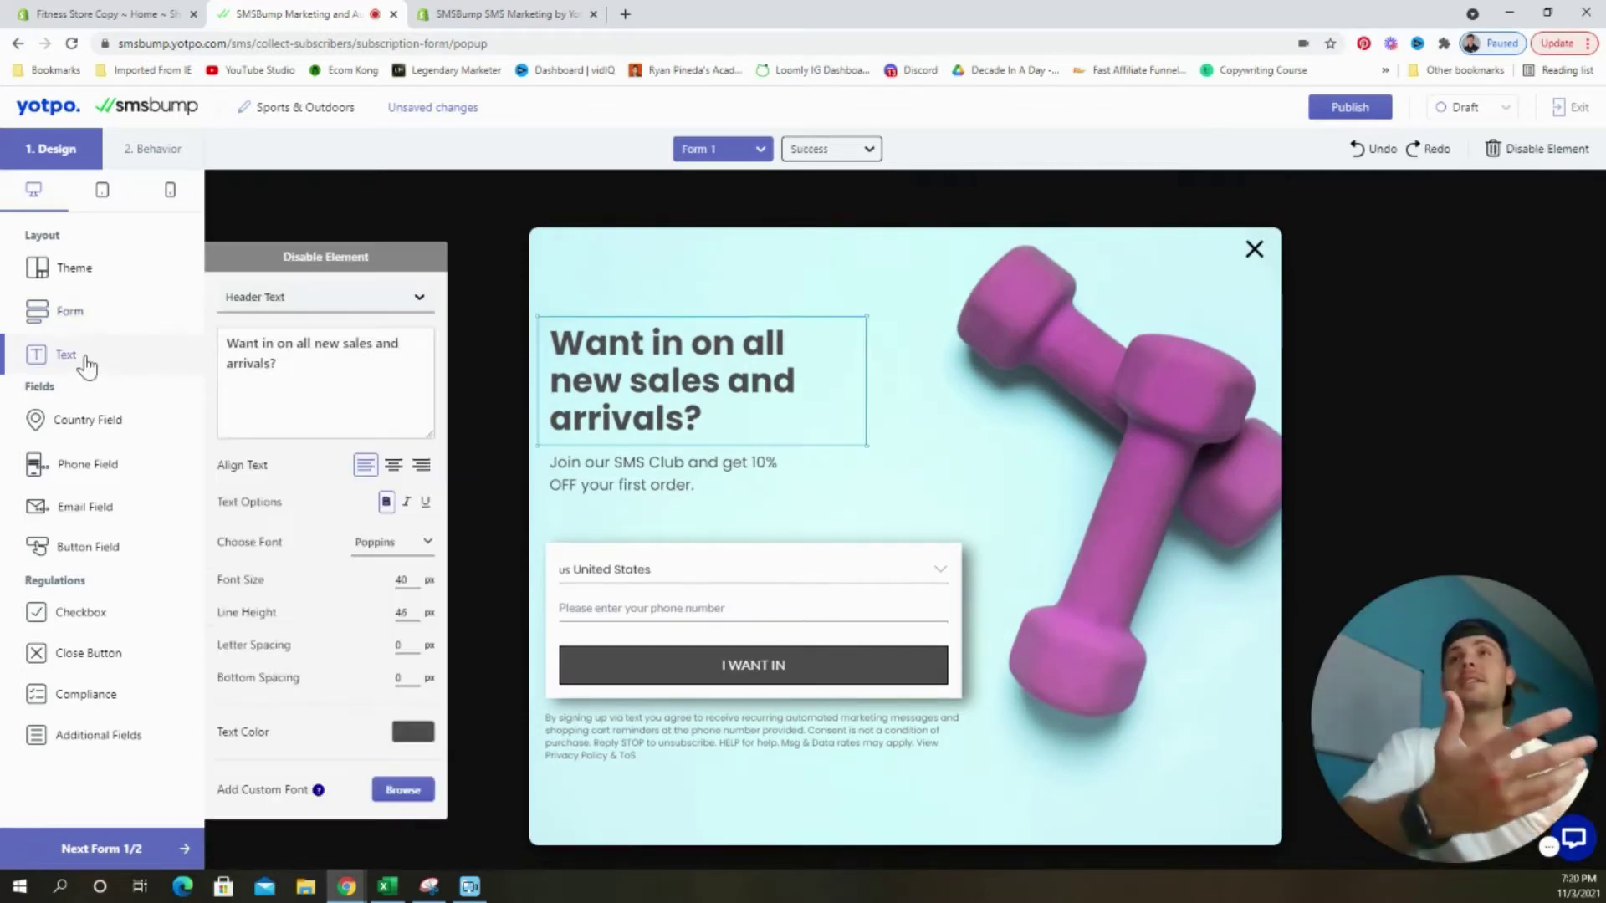
# Step: Make the description read 'Join our SMS Club and get 15% OFF your first order.' in Oswald
pyautogui.click(410, 299)
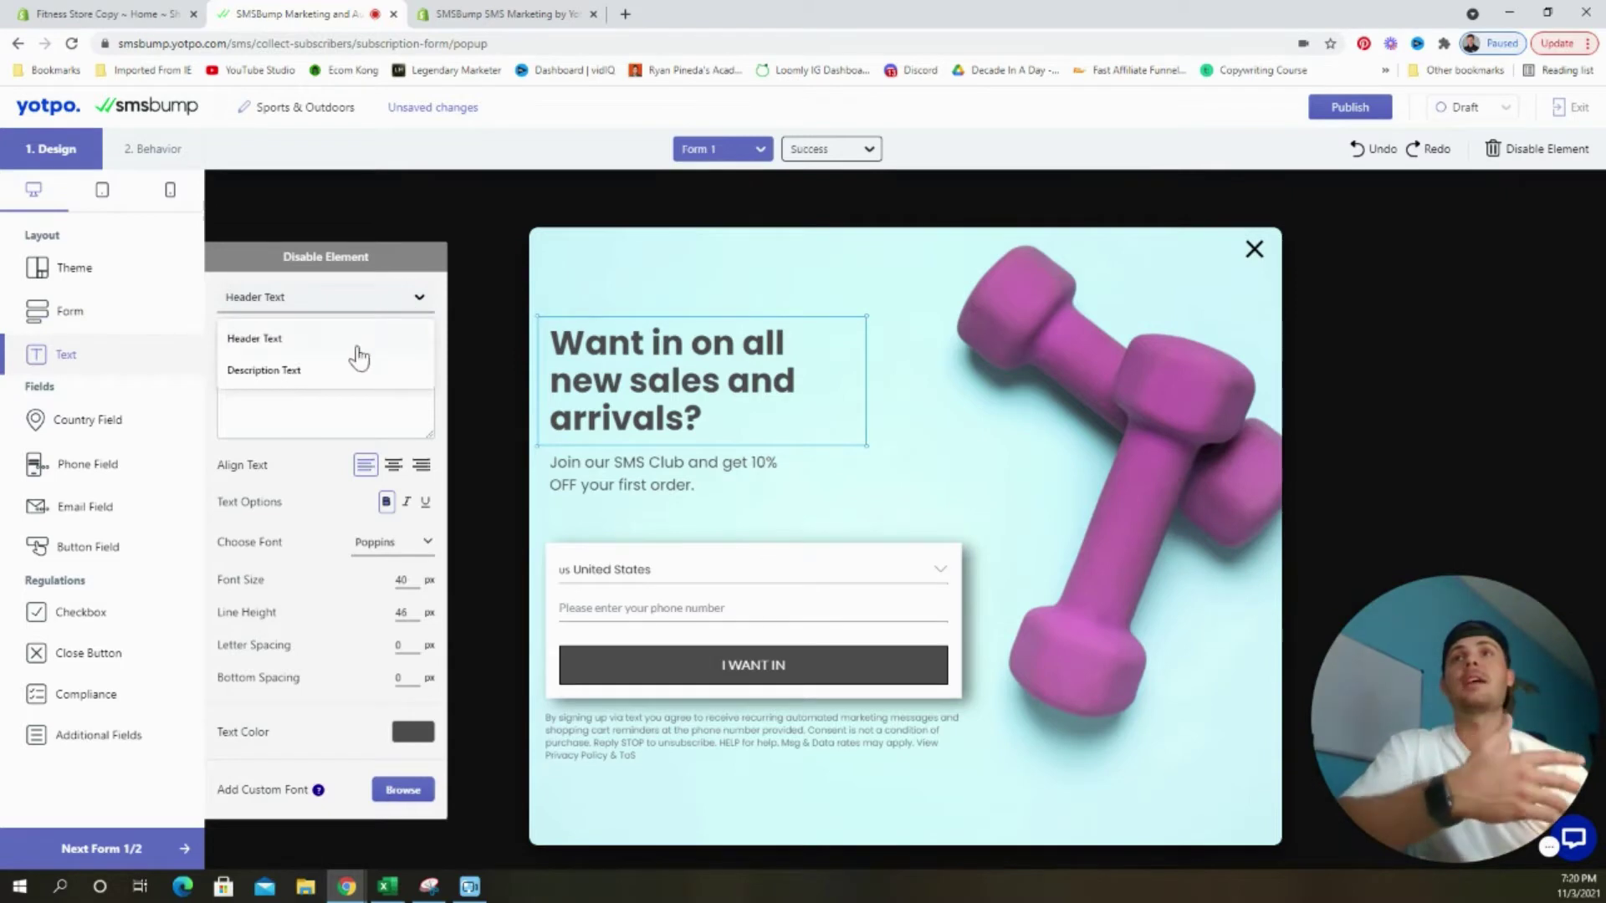
pyautogui.click(347, 371)
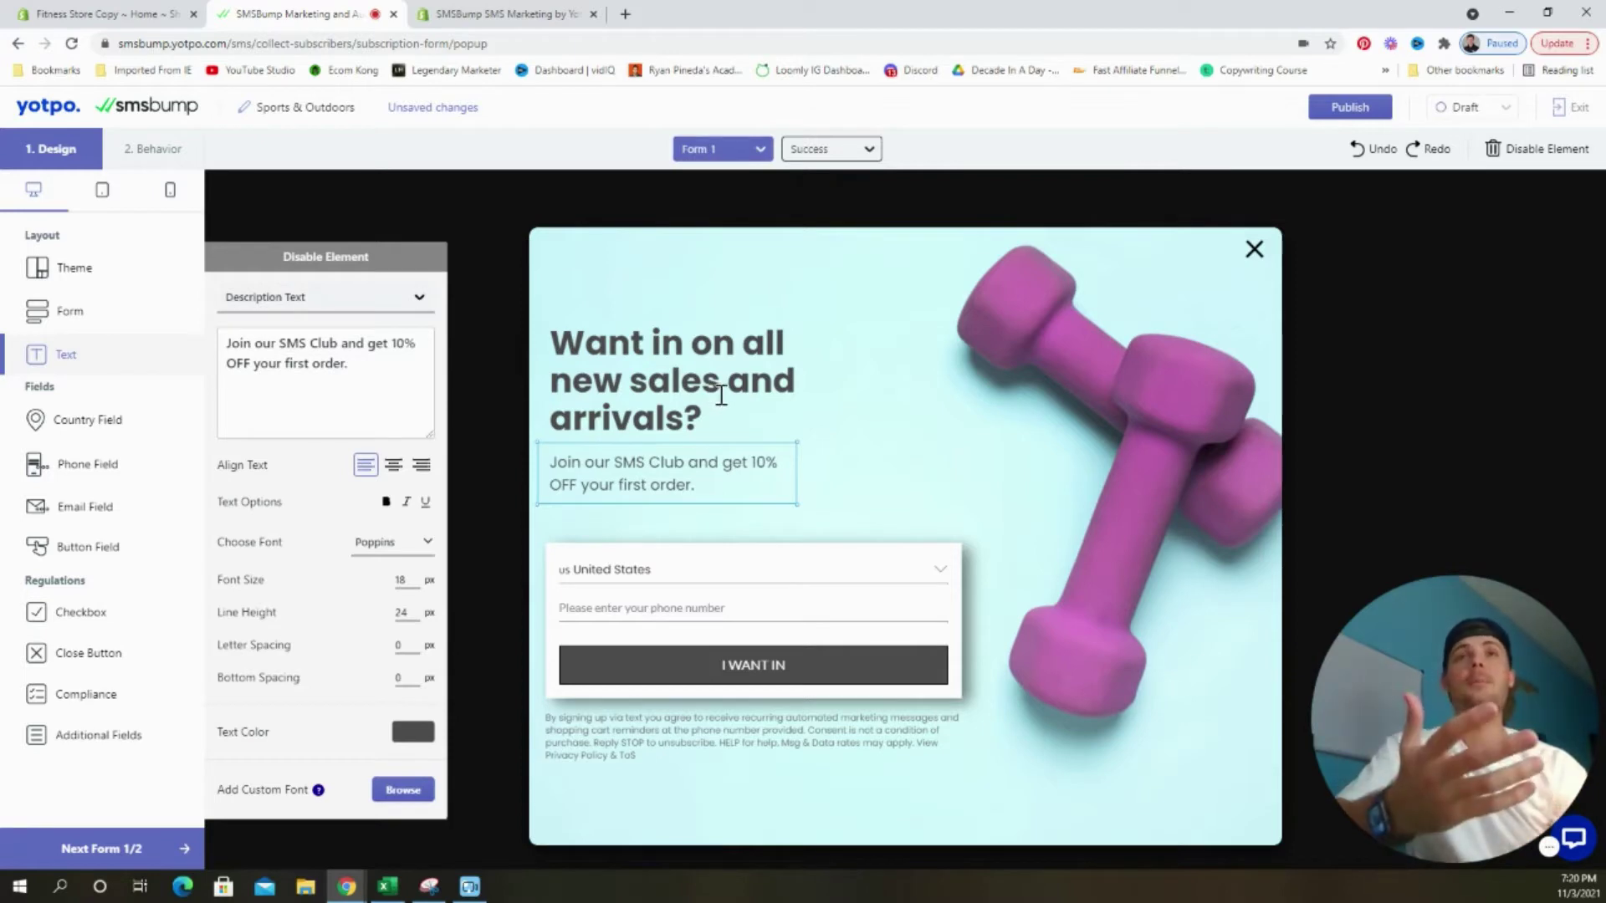
pyautogui.click(402, 351)
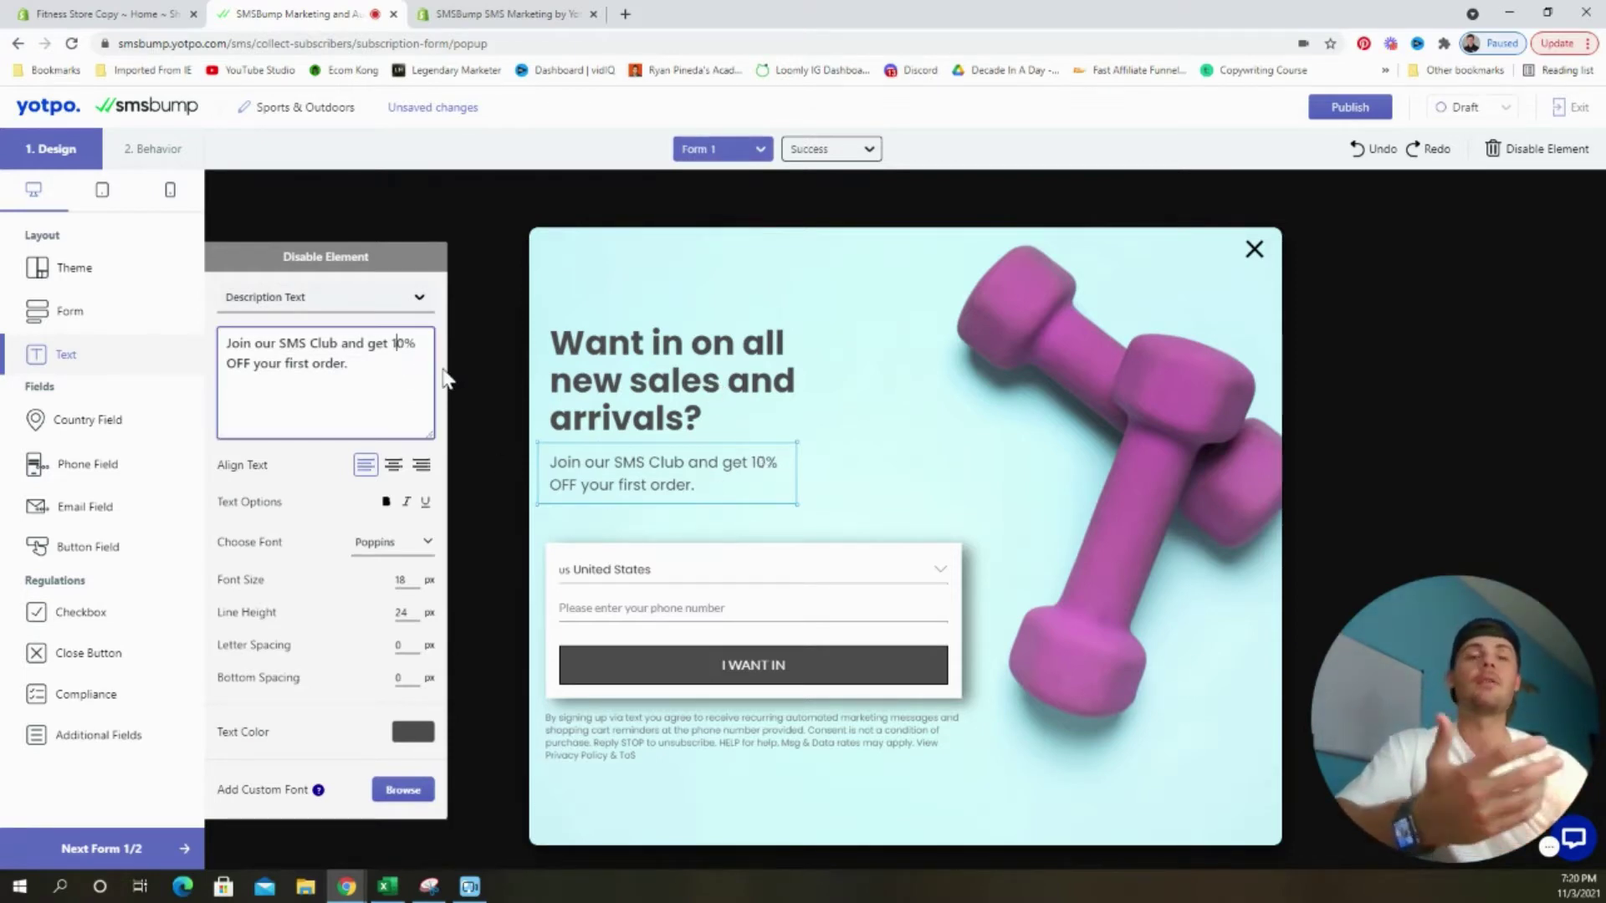
pyautogui.write('5')
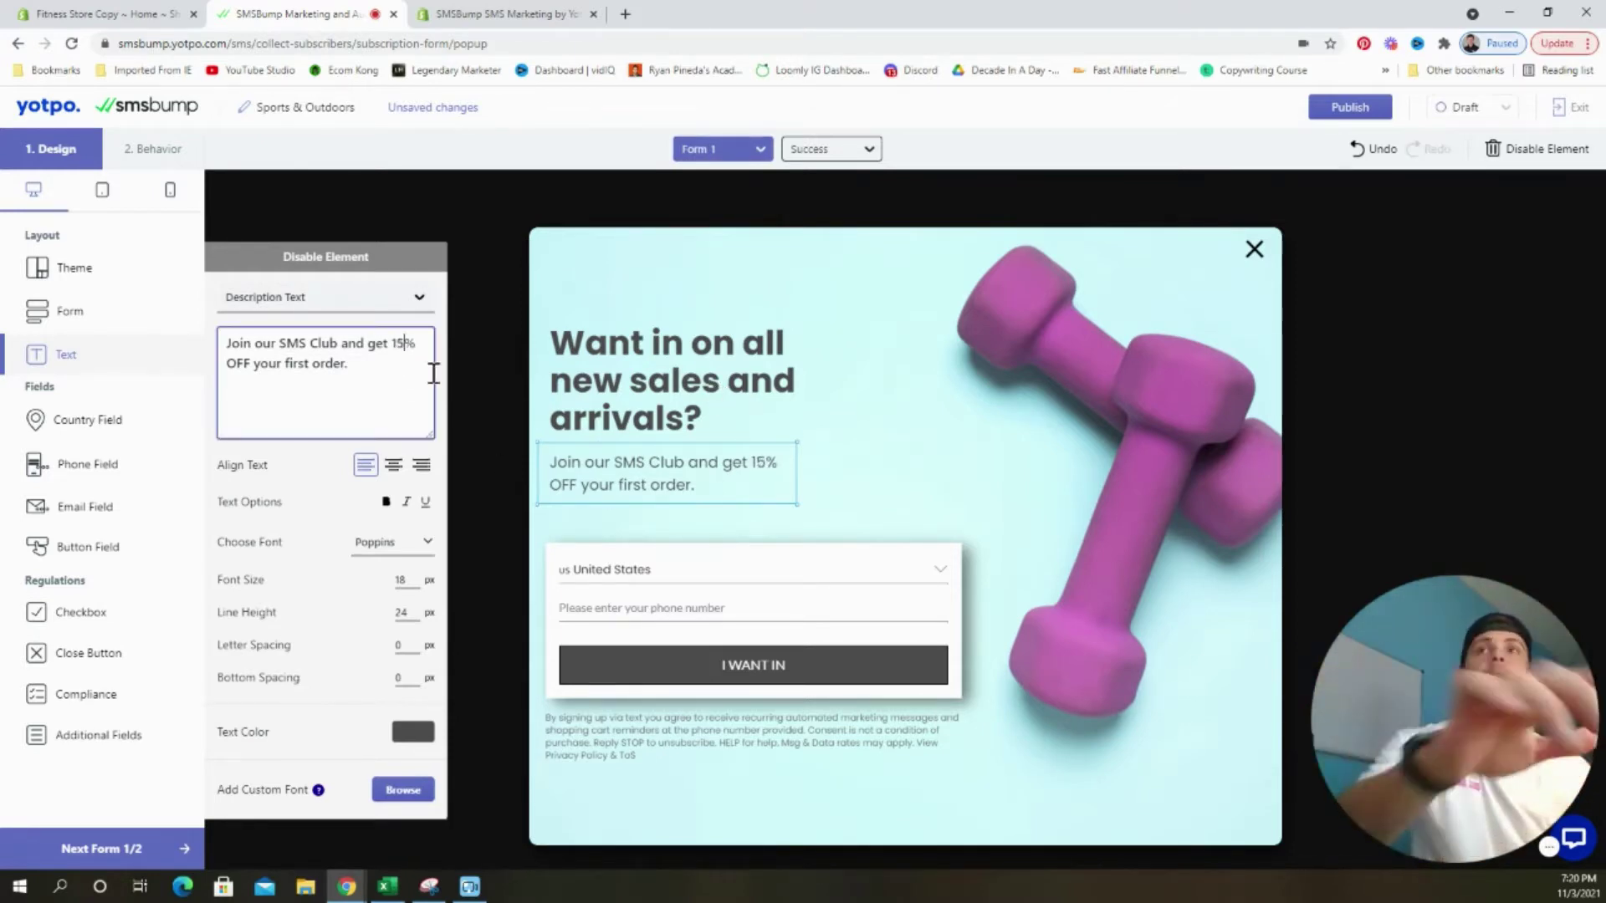
pyautogui.click(387, 371)
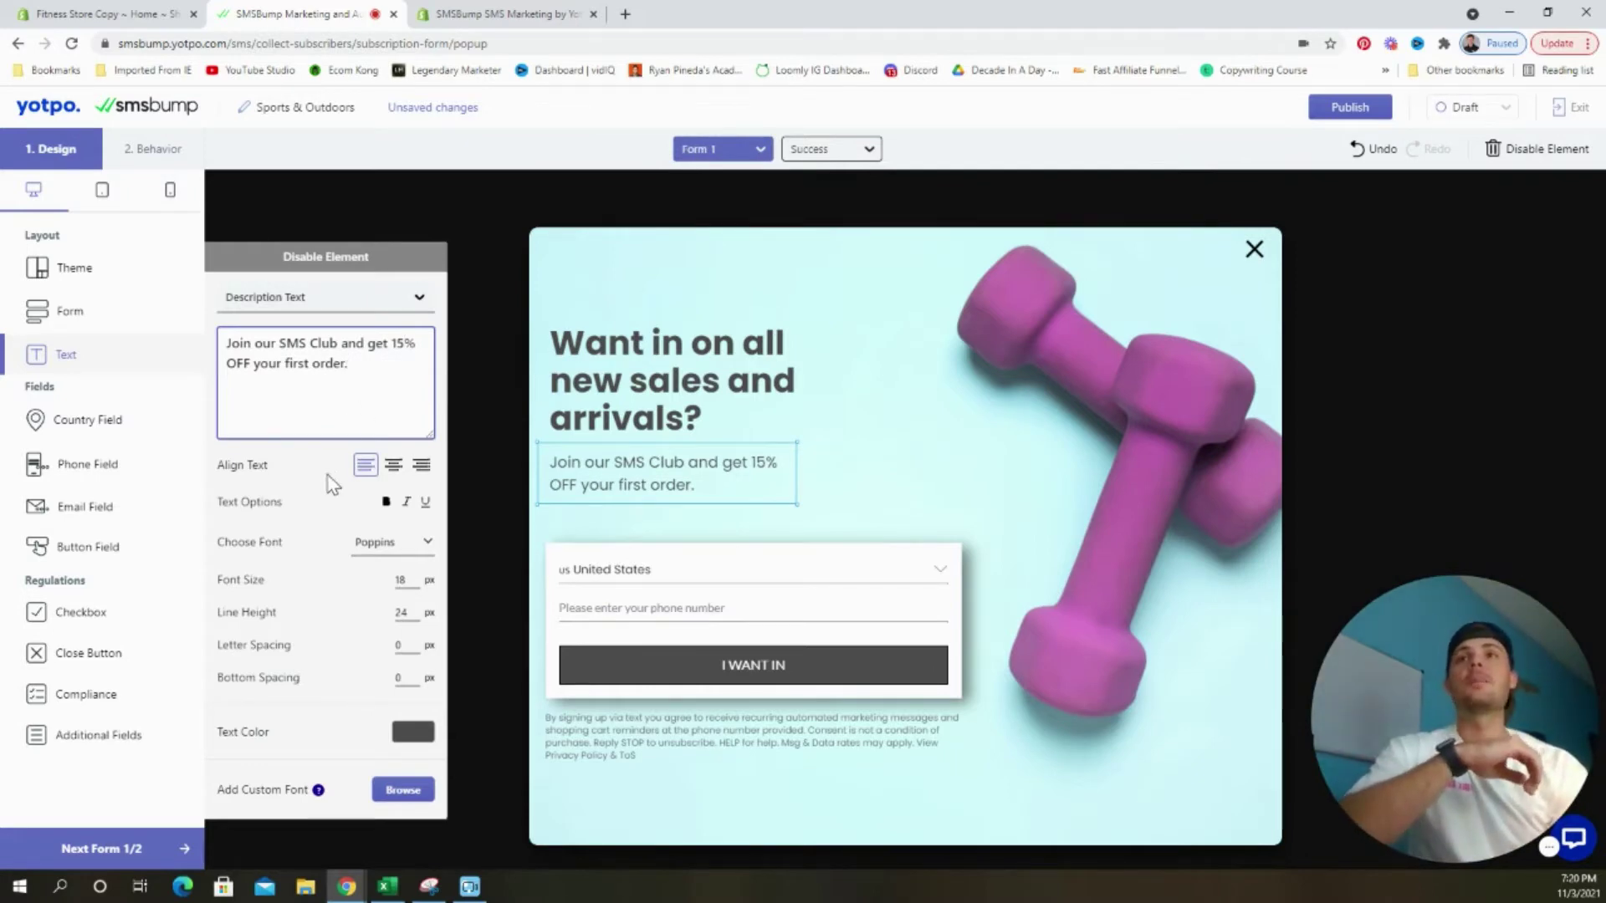
pyautogui.click(412, 555)
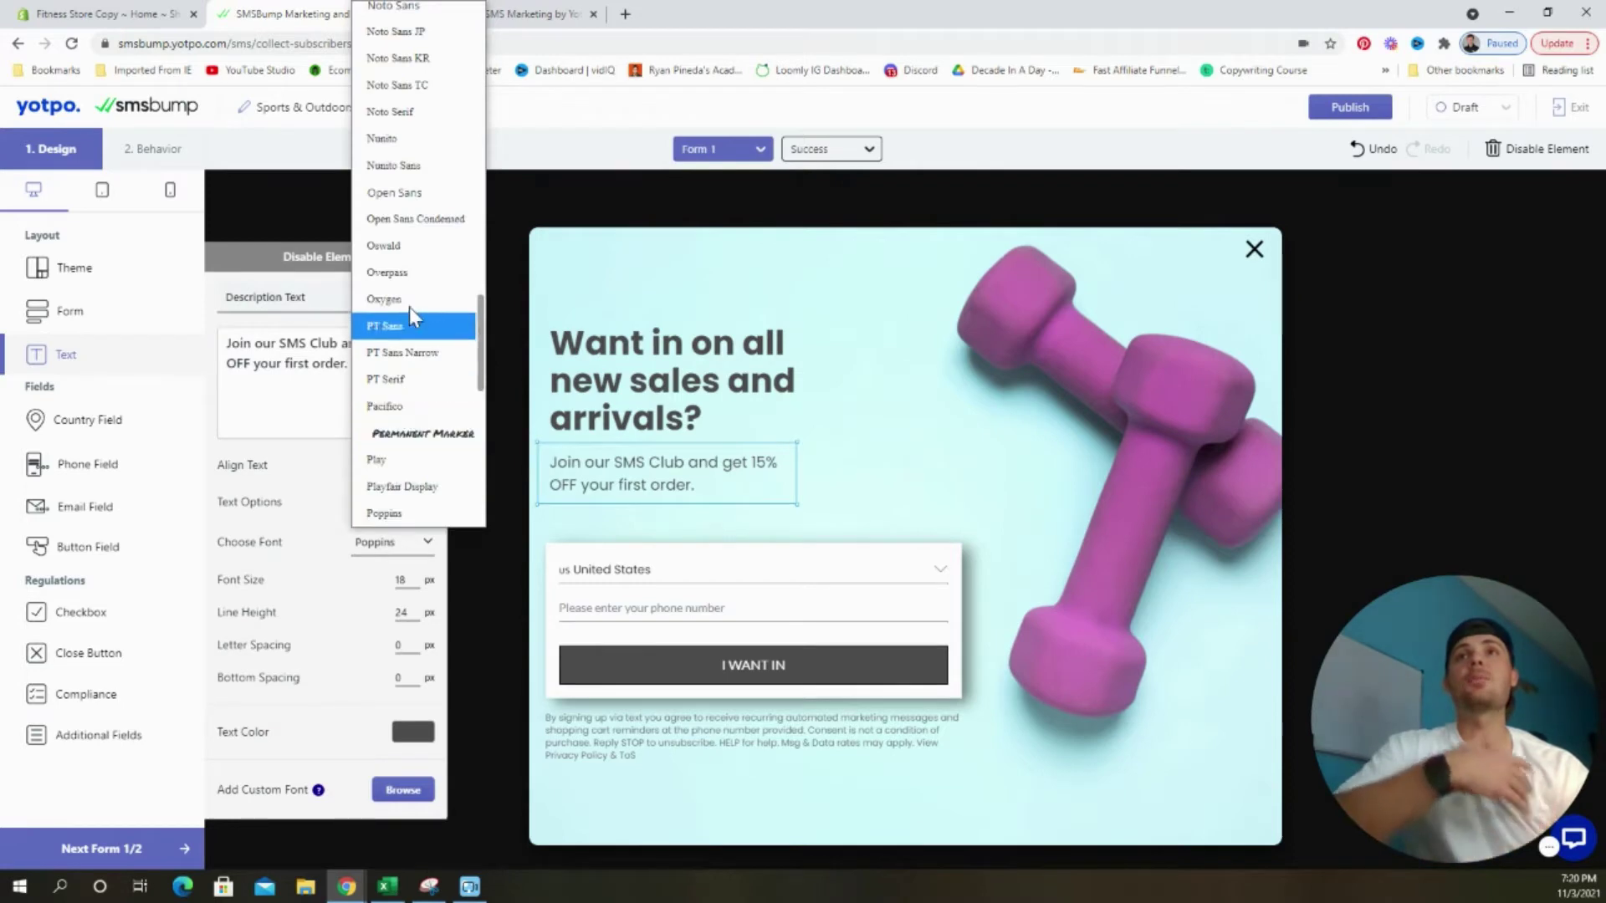
pyautogui.click(400, 244)
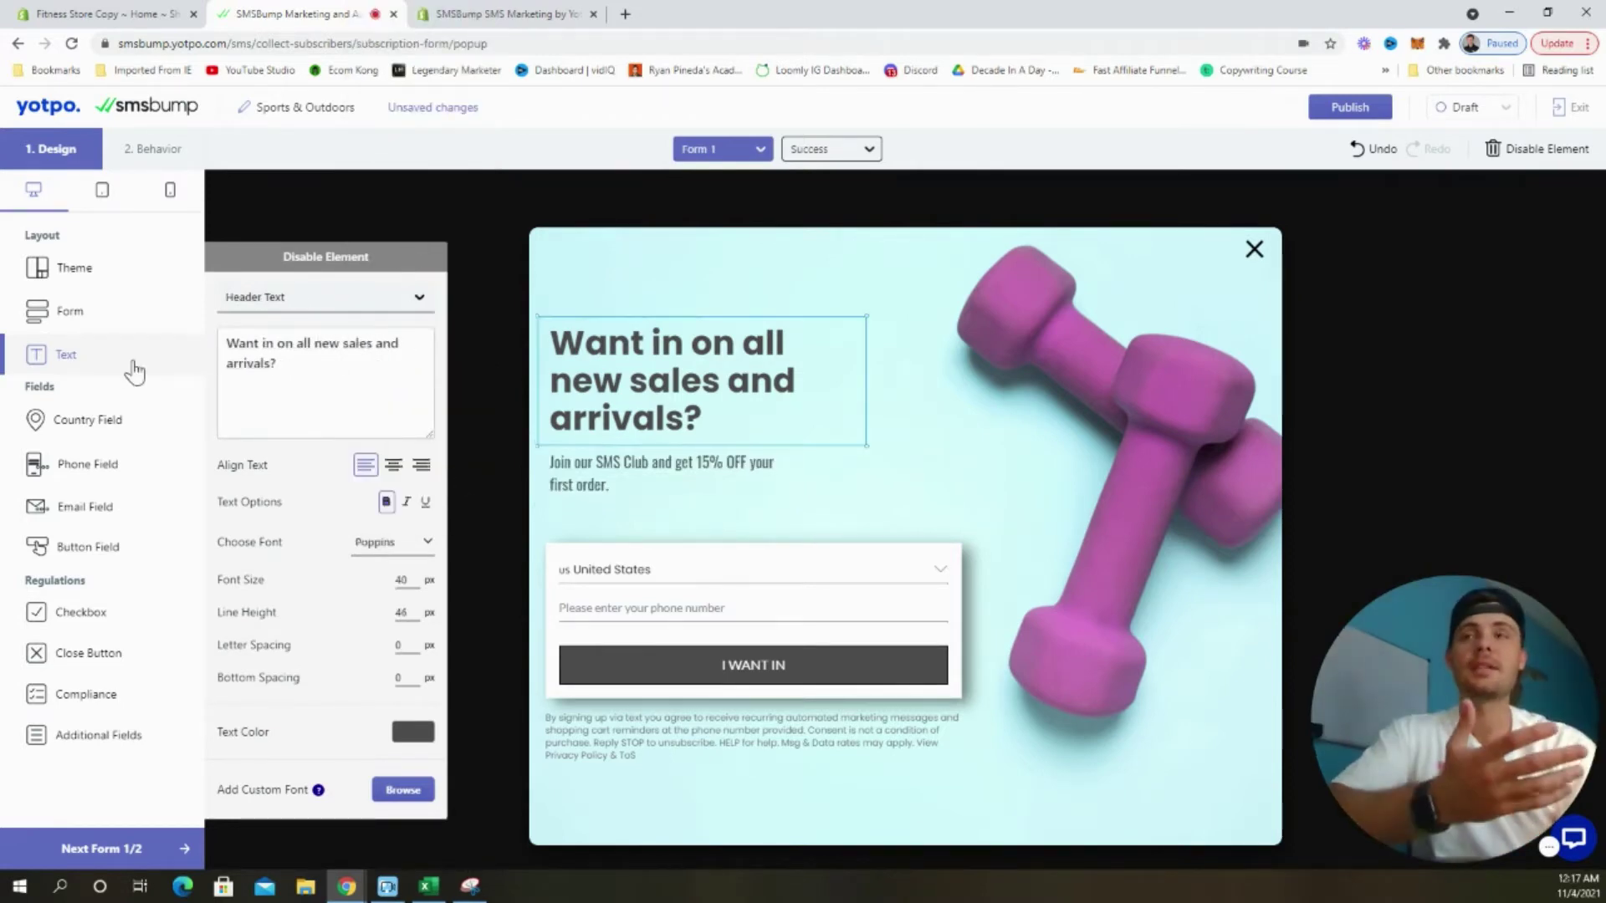
# Step: Make the Country field mandatory and review the Phone, Email, Button and Checkbox settings
pyautogui.click(88, 419)
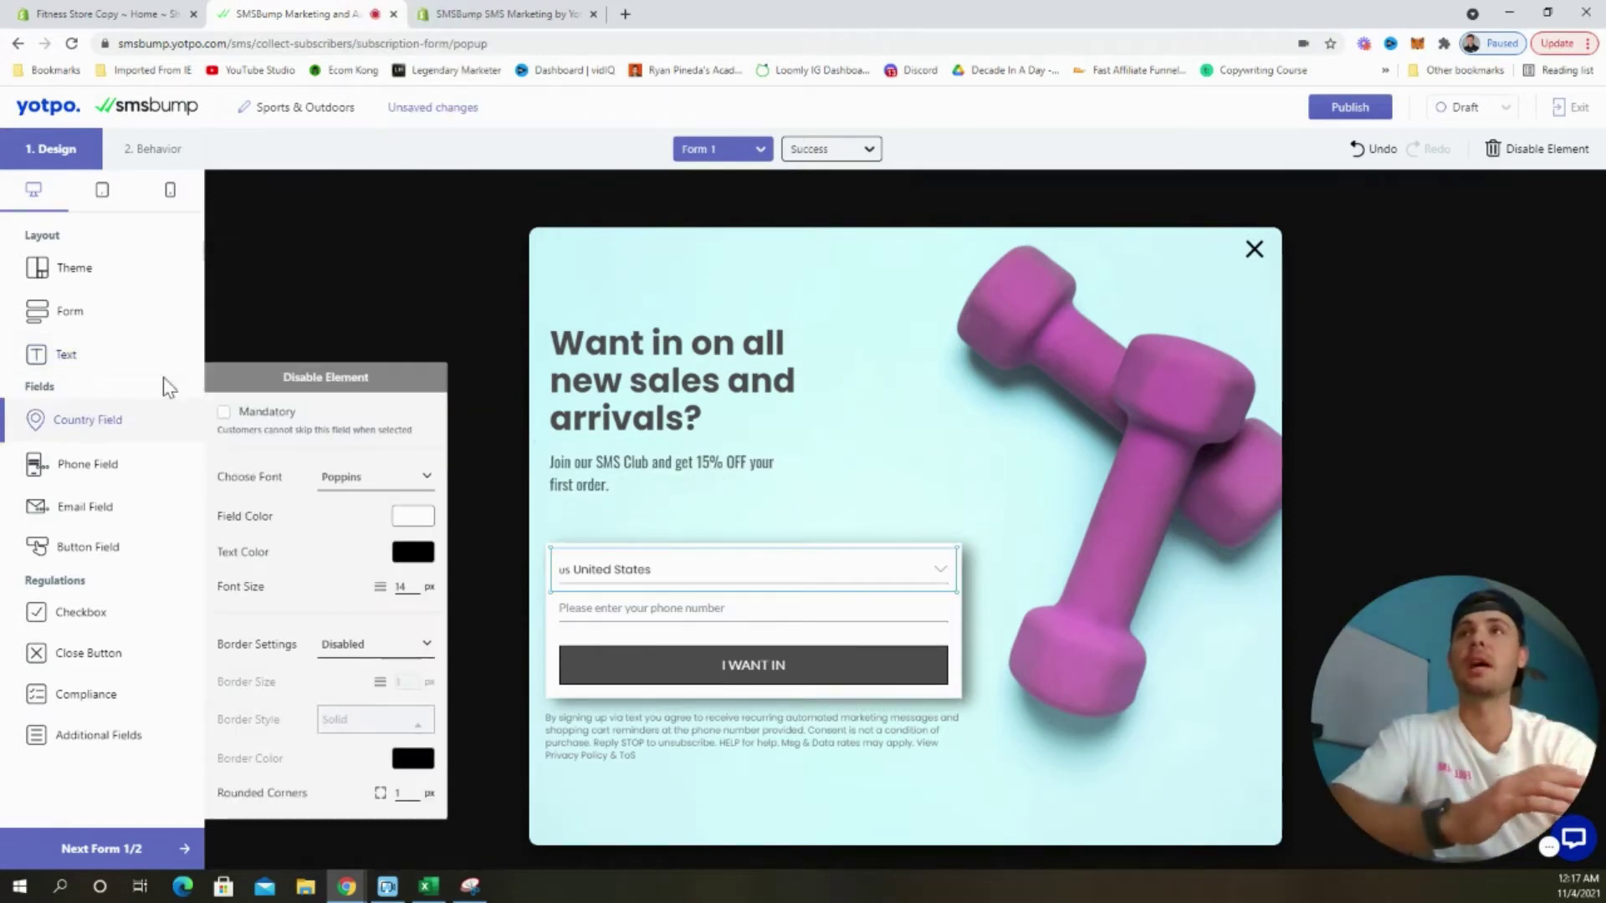
pyautogui.click(224, 413)
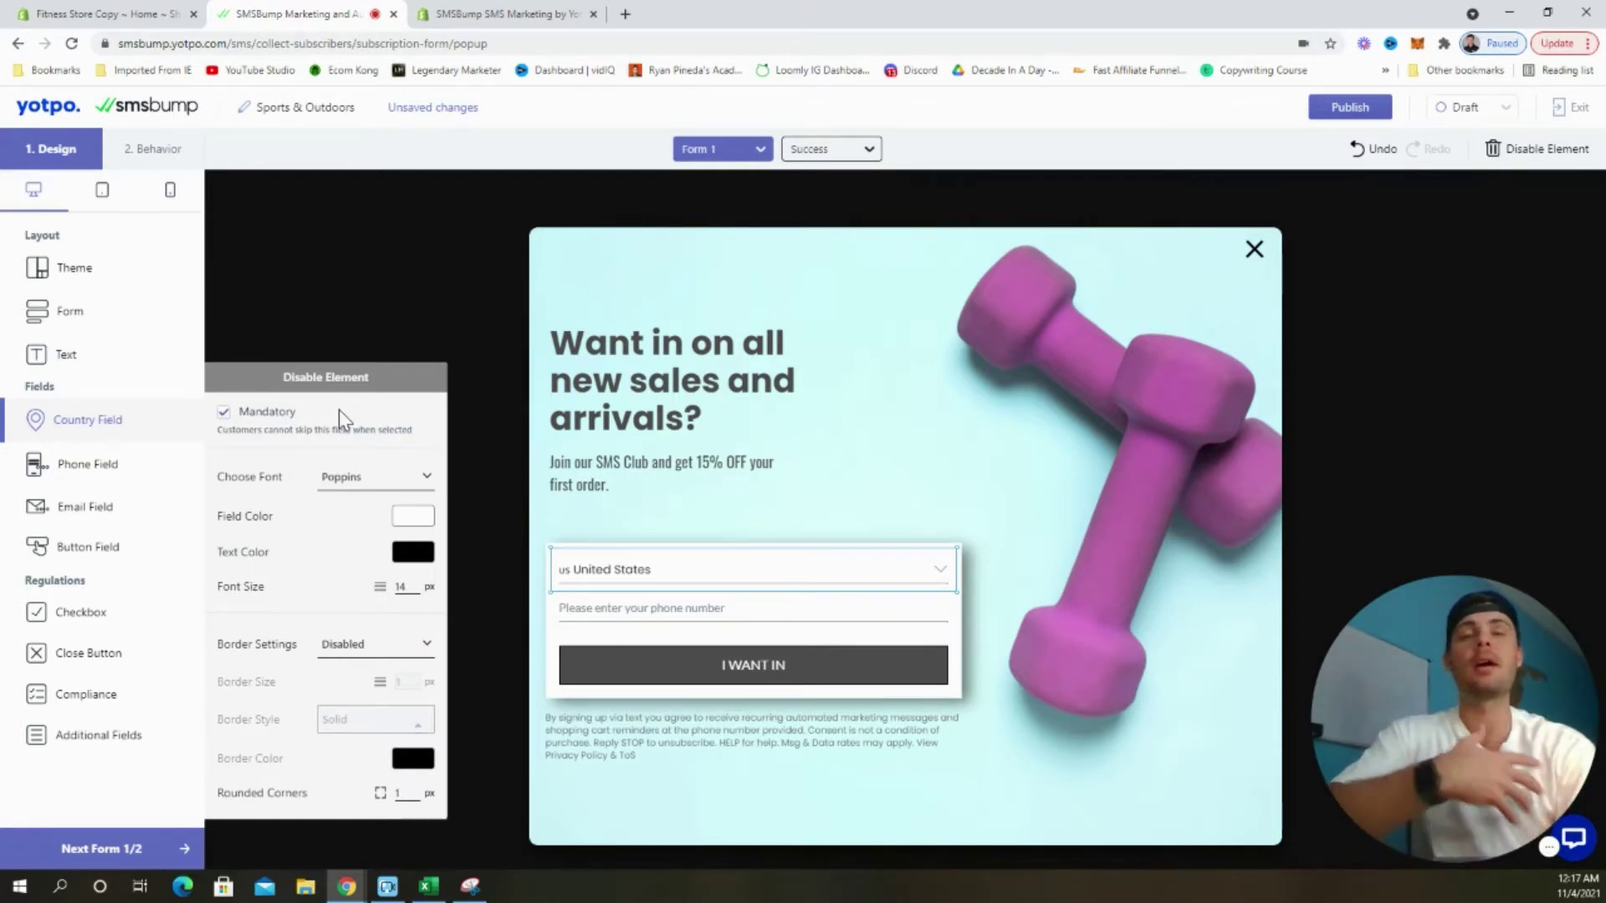
pyautogui.click(133, 464)
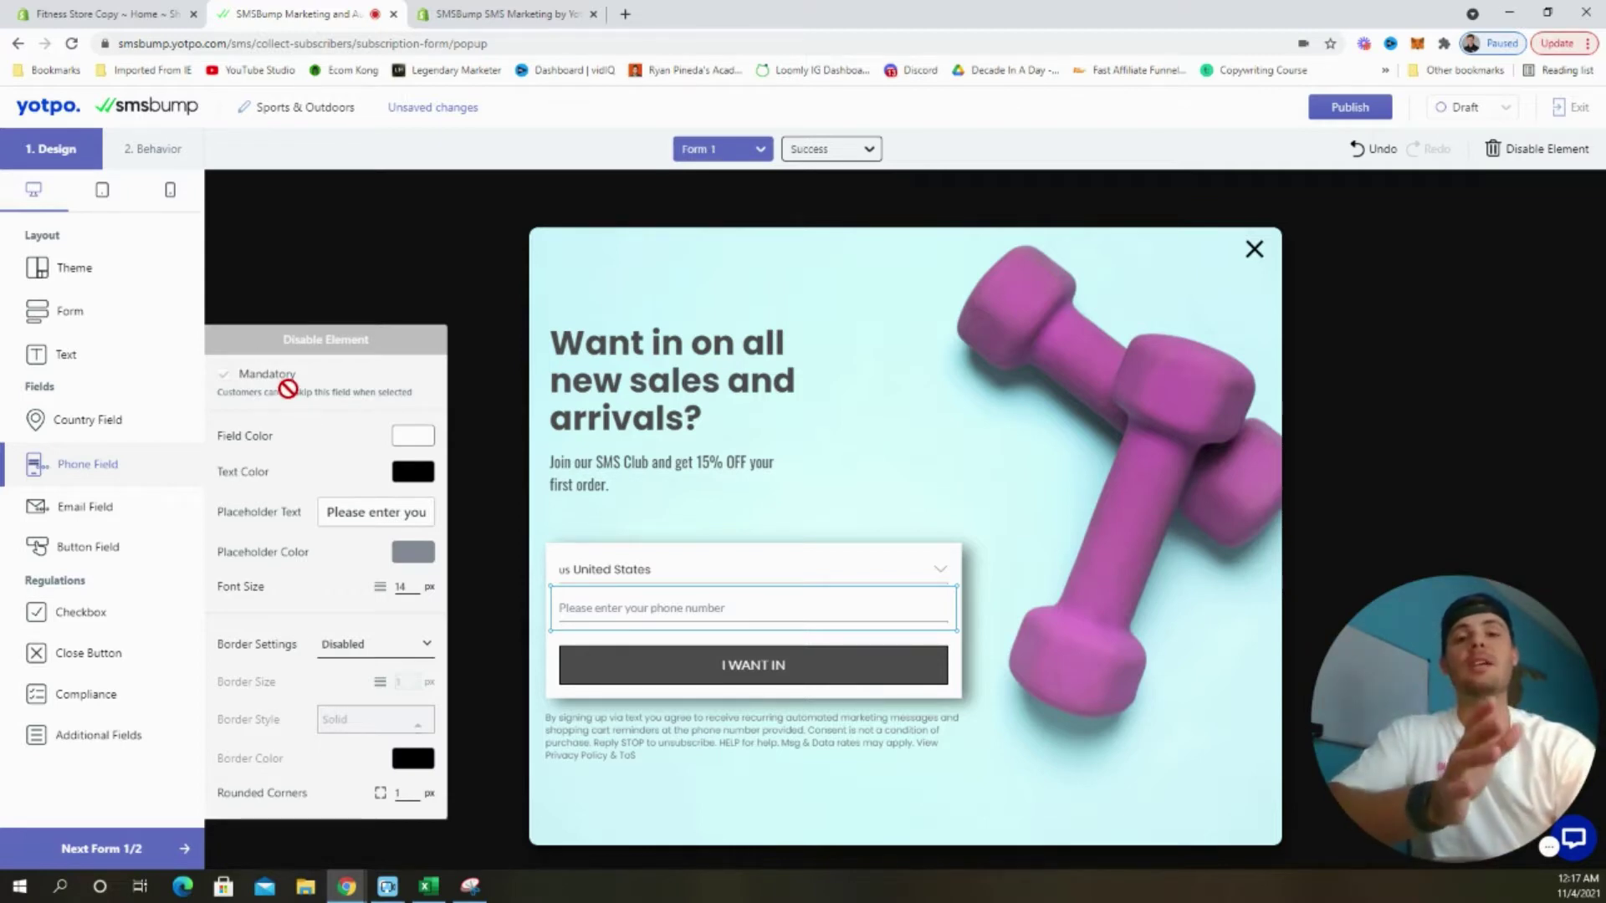
pyautogui.click(130, 510)
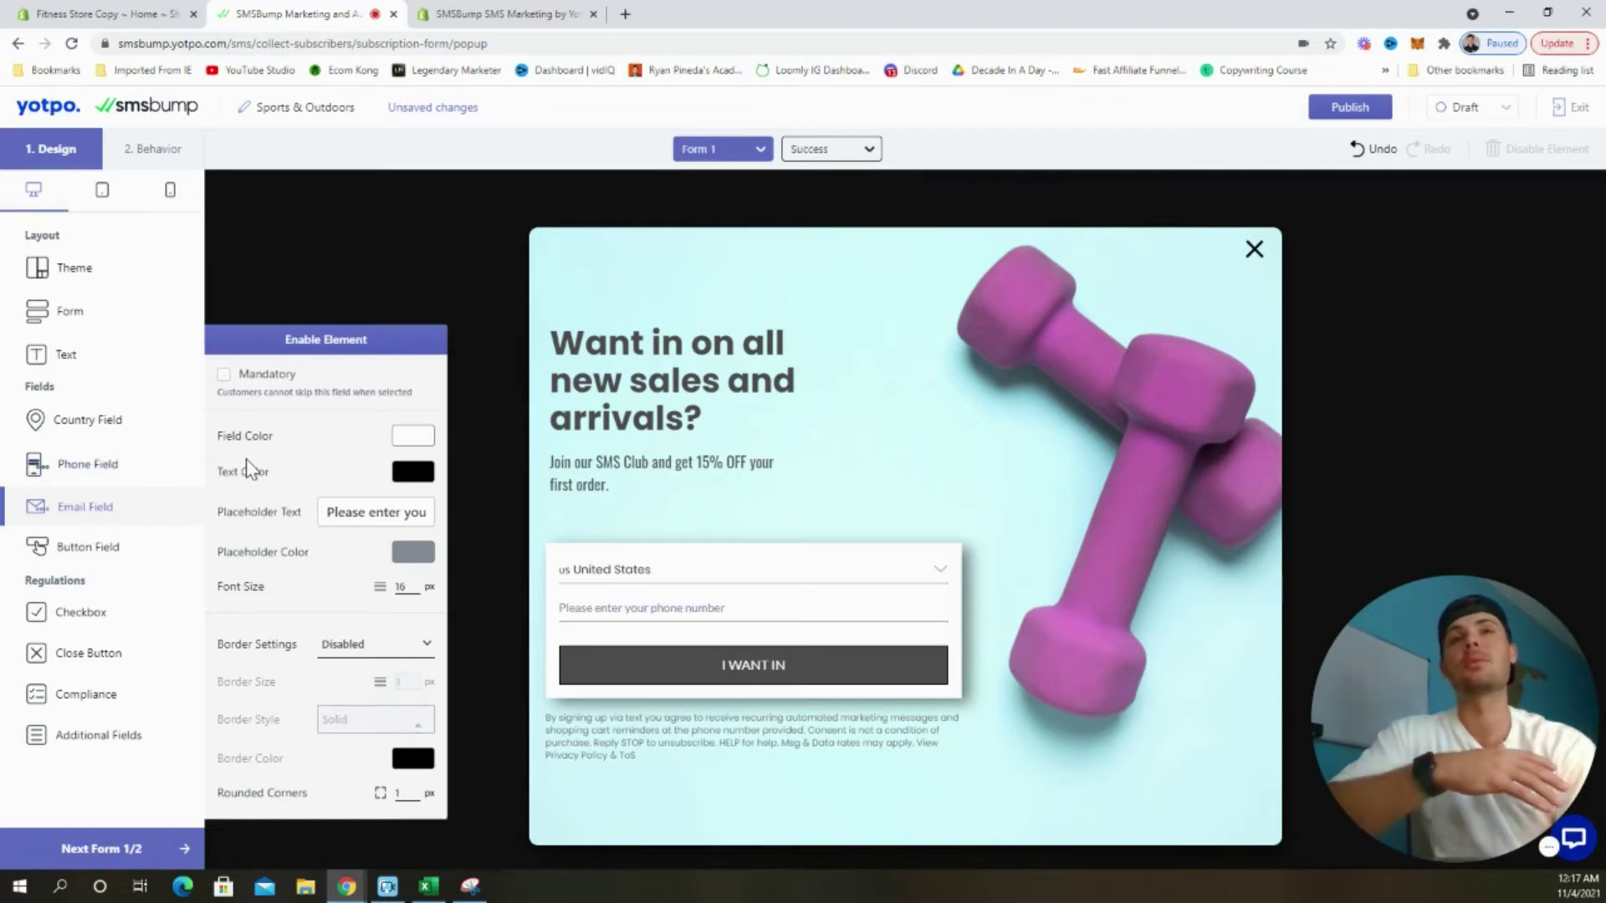
pyautogui.click(130, 545)
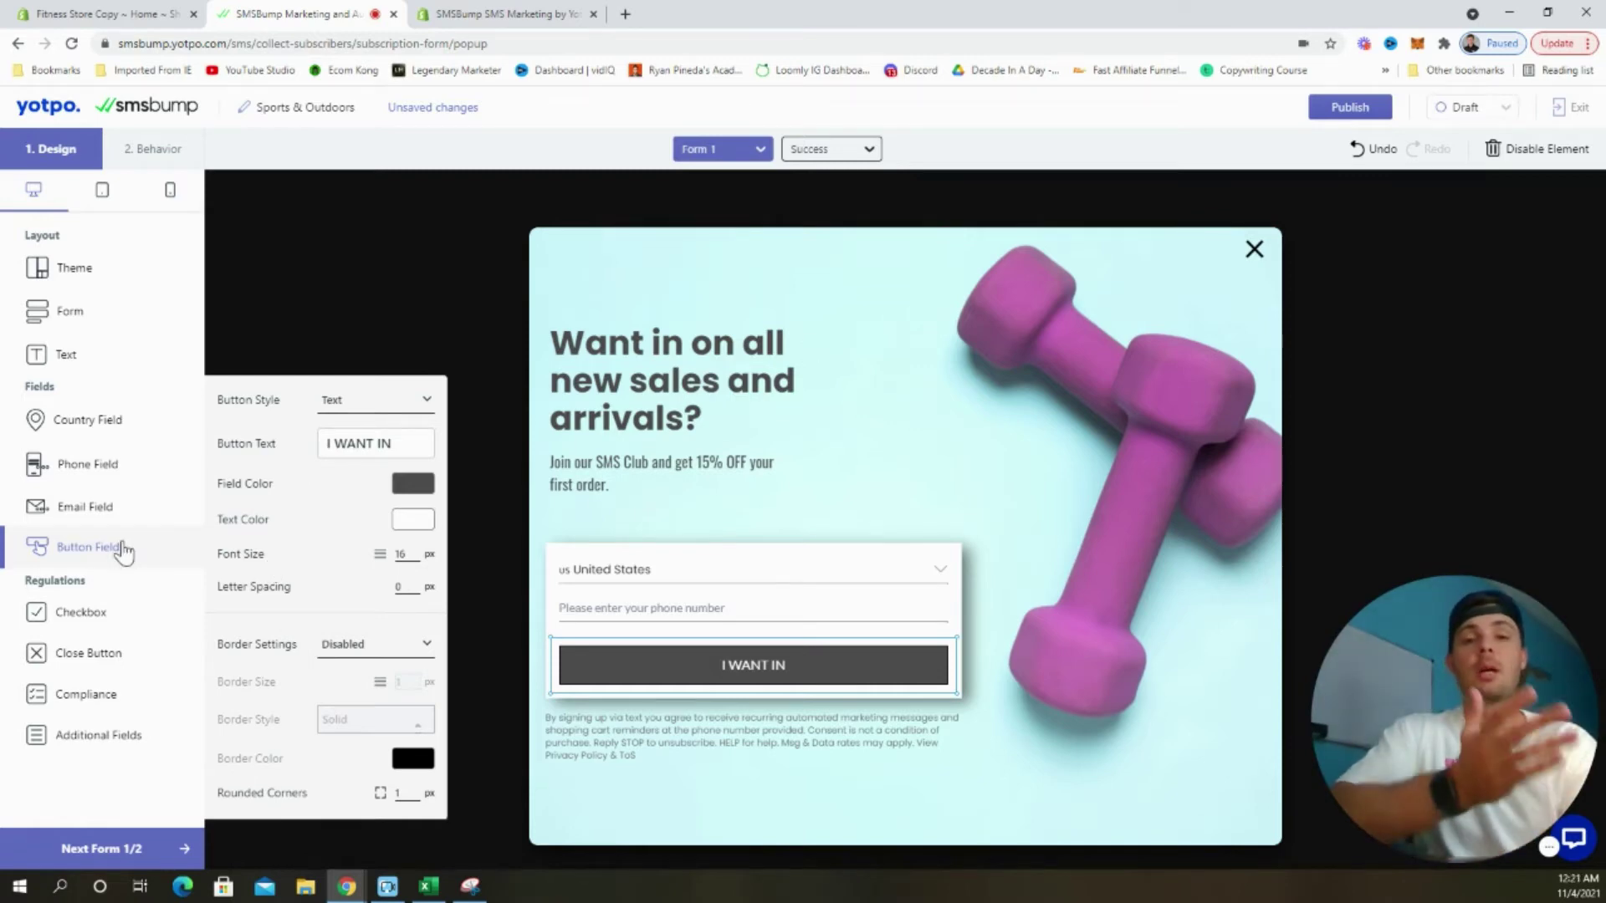
pyautogui.click(114, 616)
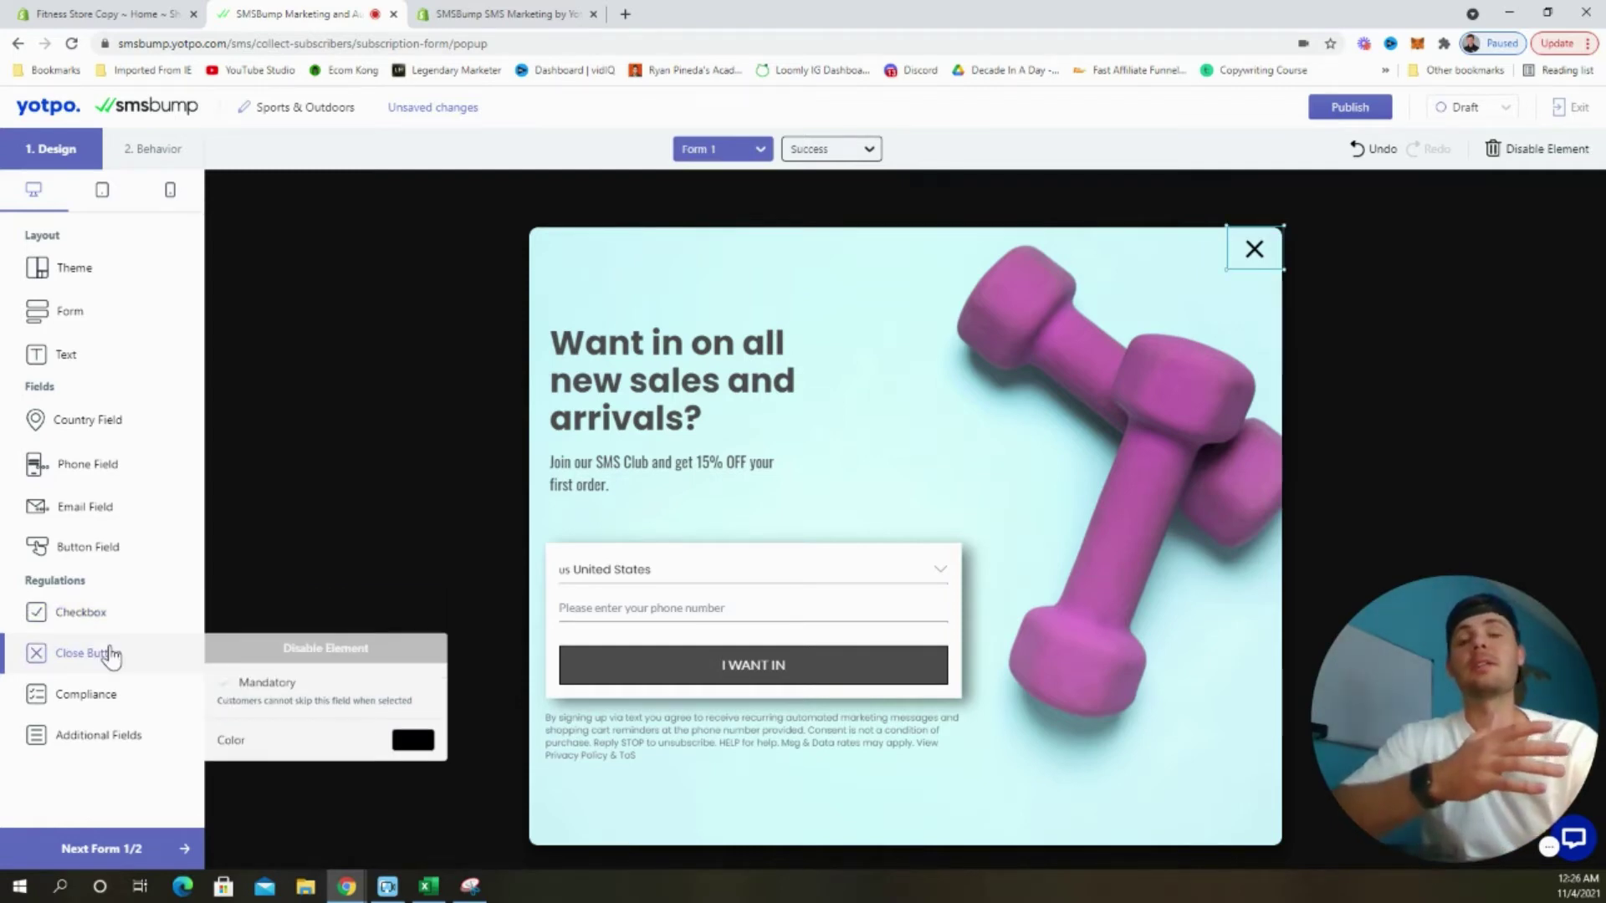
# Step: Check the Compliance text settings and switch to the thank-you success form
pyautogui.click(107, 694)
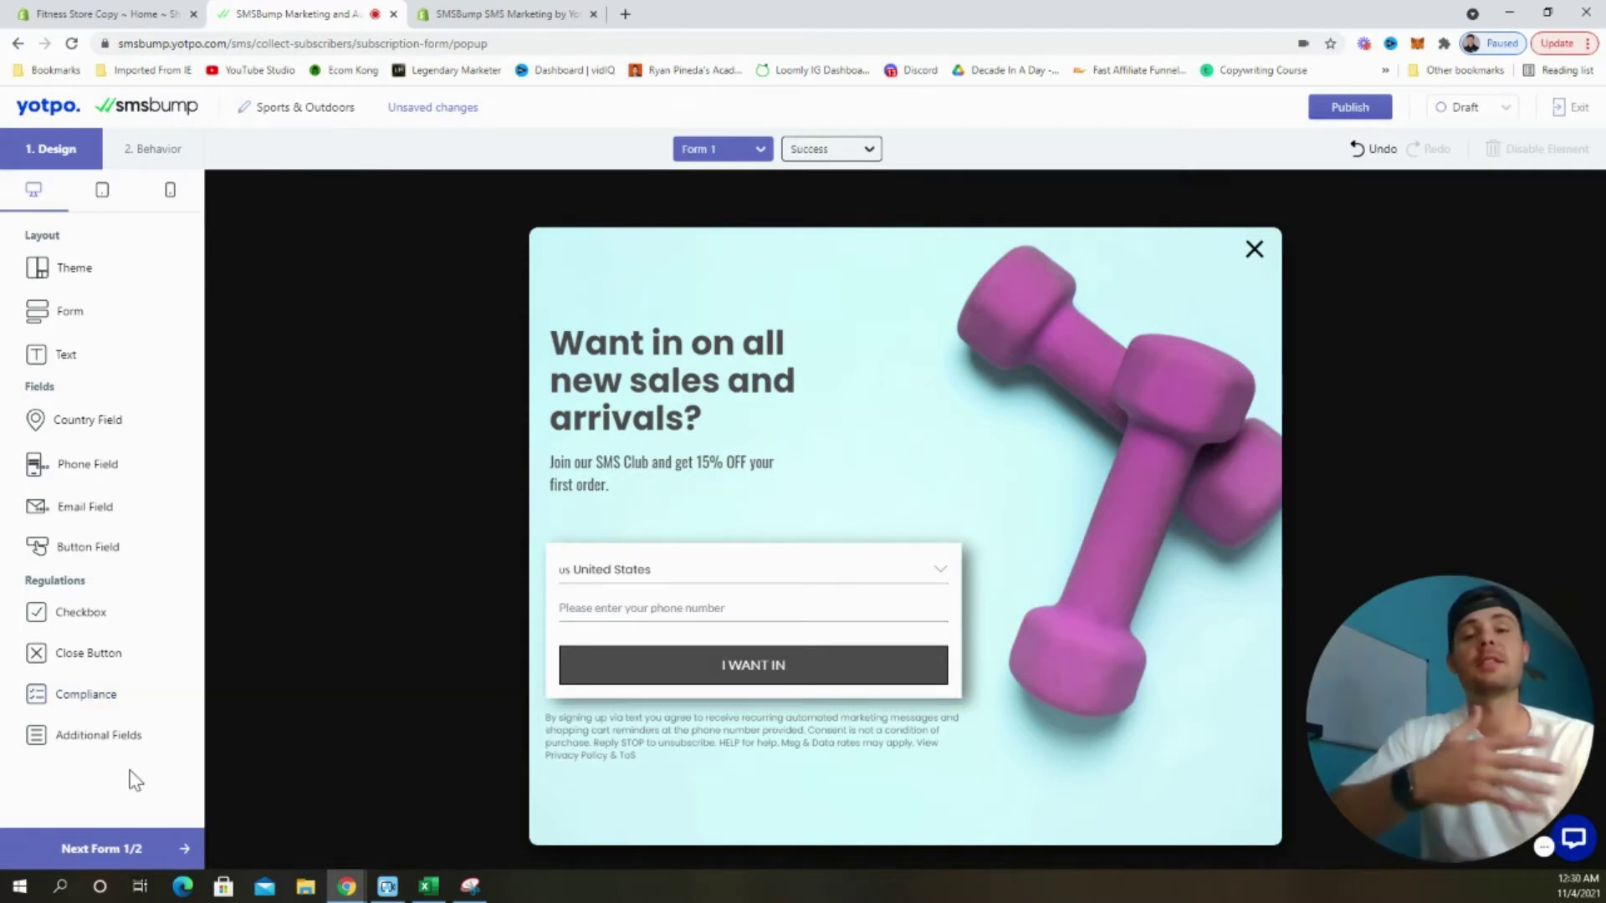
pyautogui.click(178, 847)
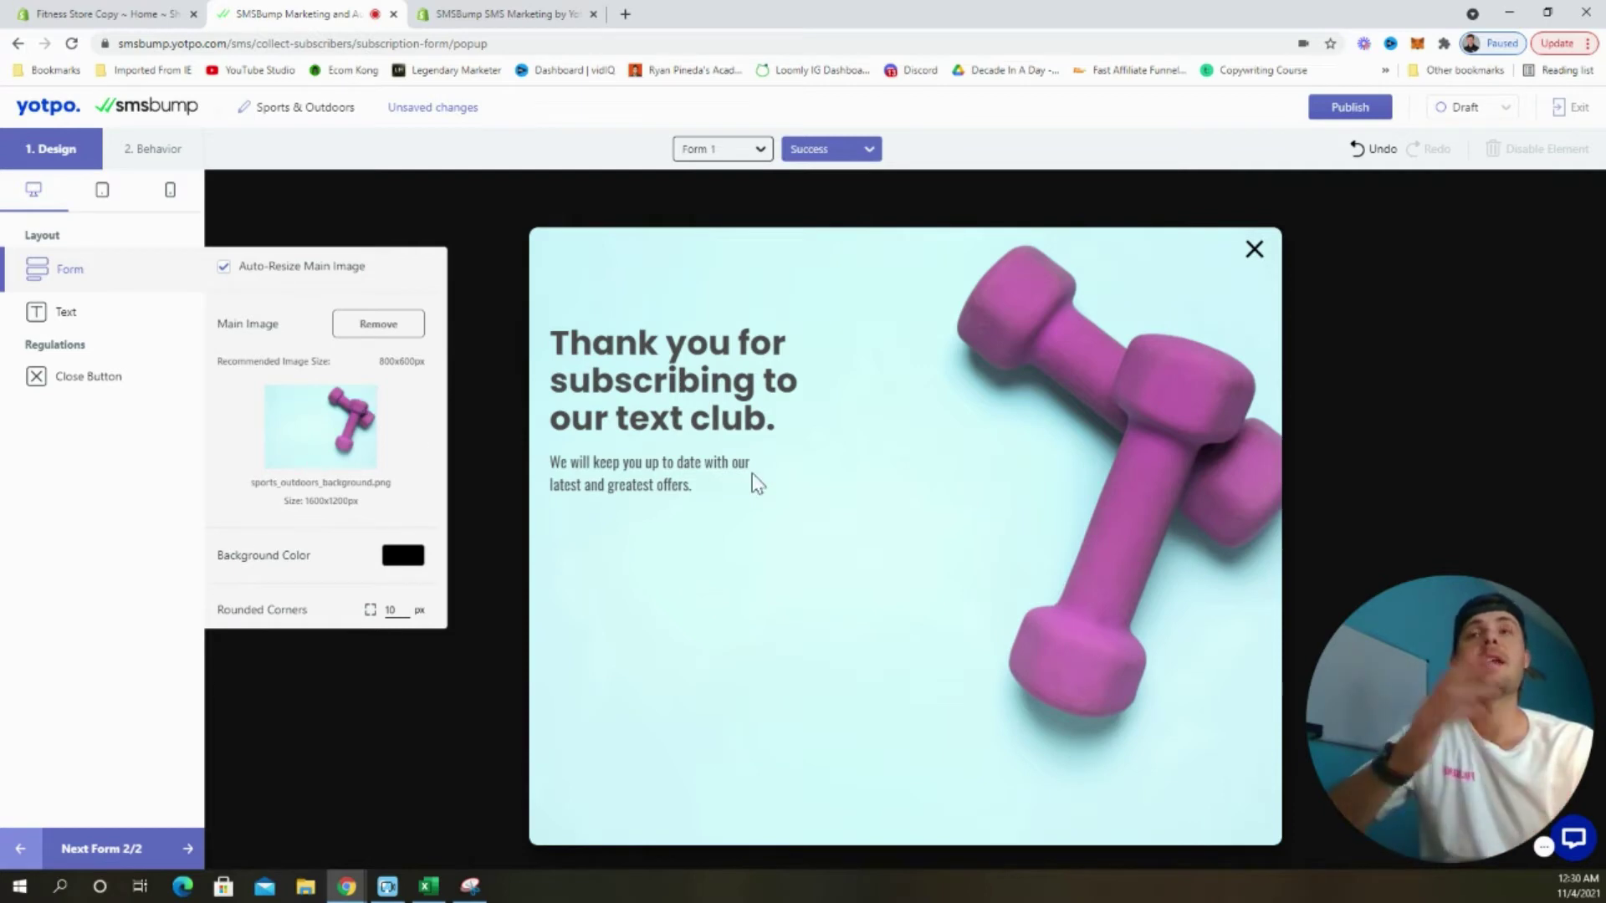
# Step: Review the success message's Text and Form settings, then advance to the Behavior step
pyautogui.click(118, 316)
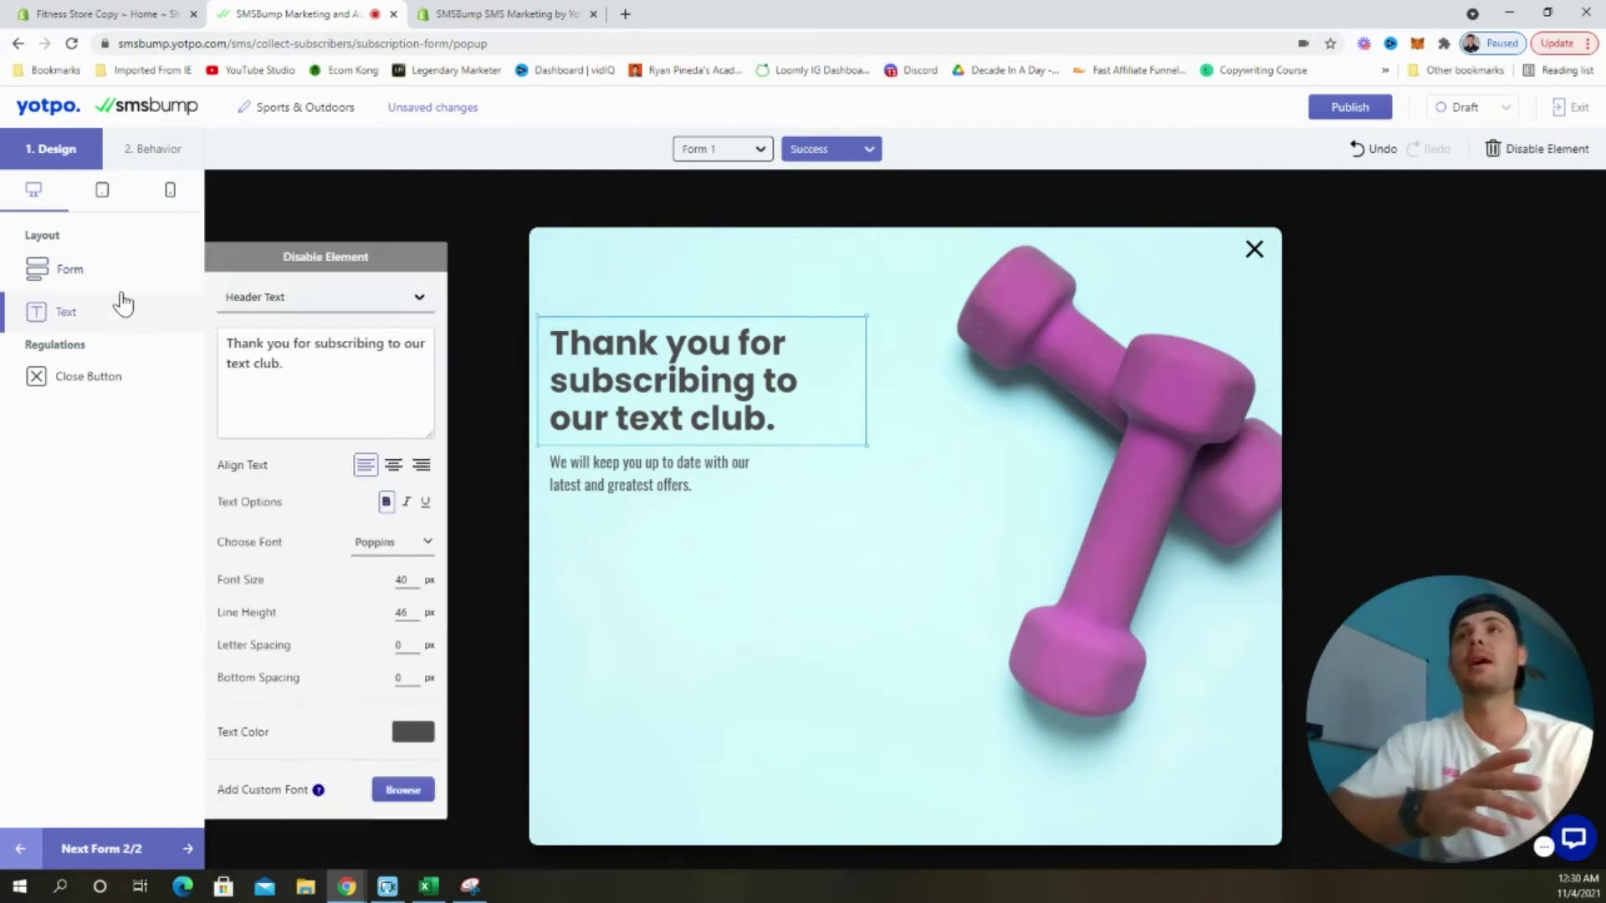
pyautogui.click(120, 288)
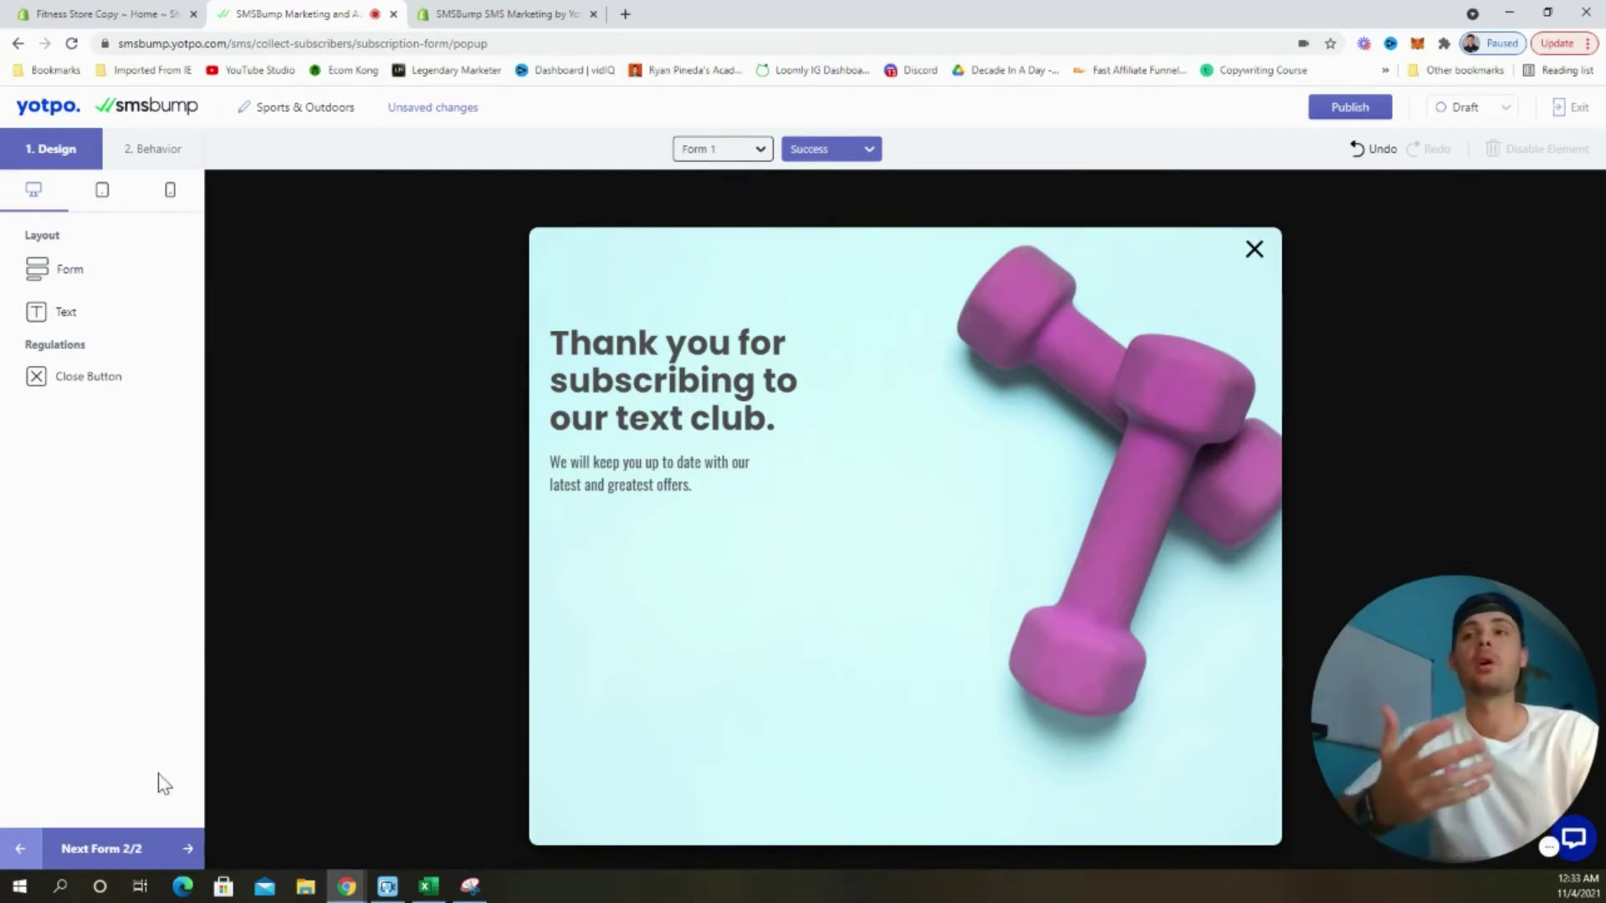
pyautogui.click(189, 853)
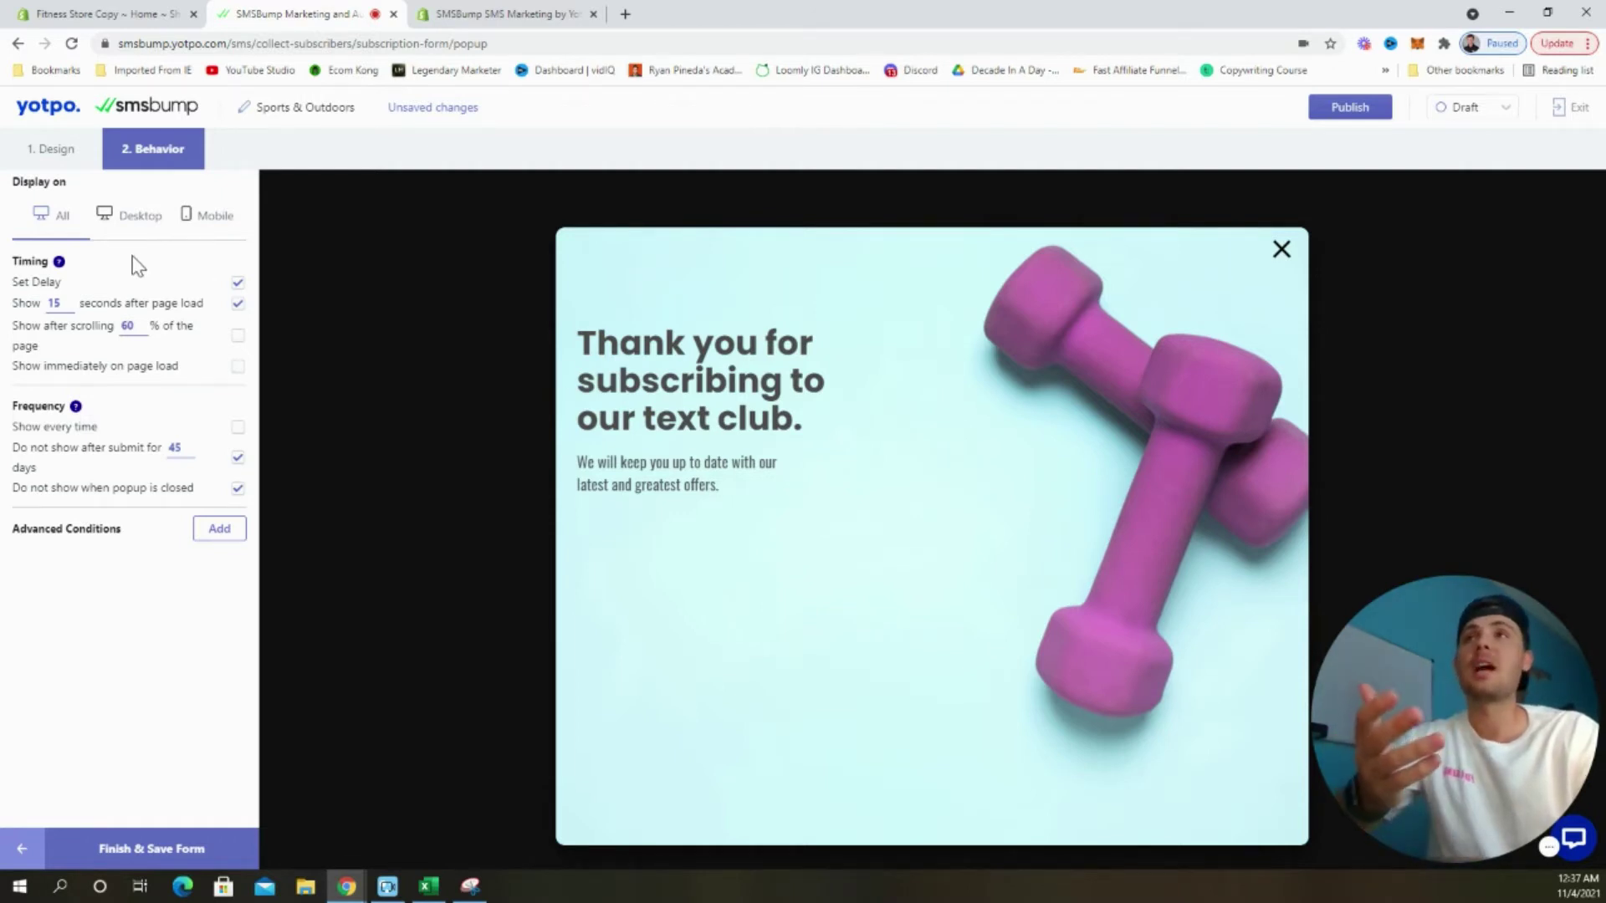
# Step: Keep the 15-second page-load delay, lower the scroll trigger to 60%, and save the form
pyautogui.click(239, 366)
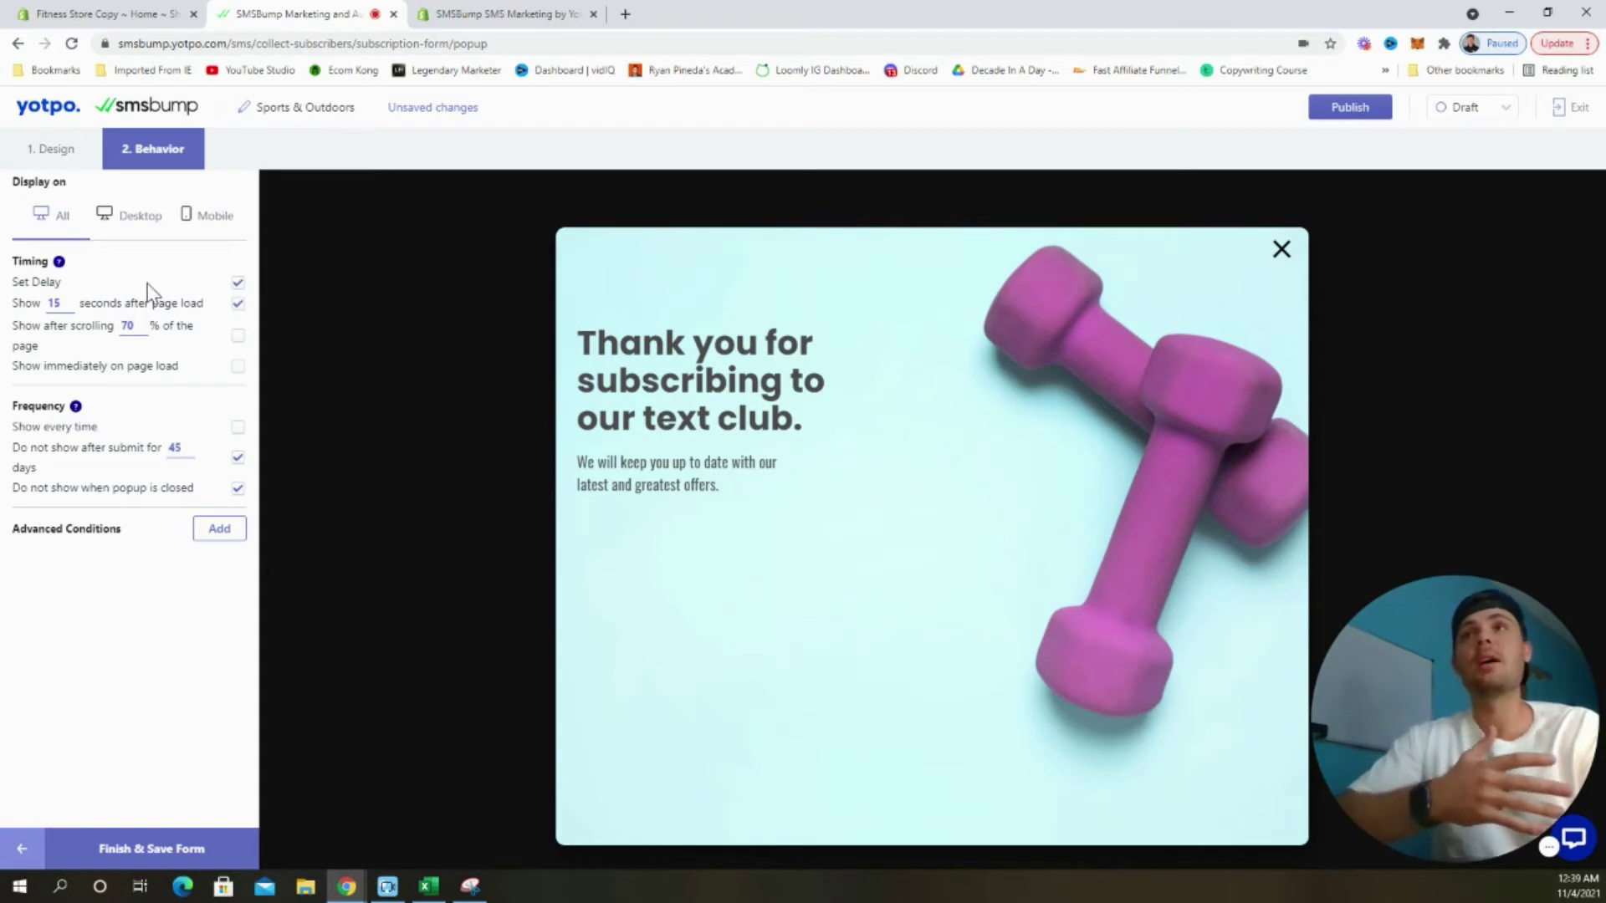
pyautogui.click(67, 298)
pyautogui.click(67, 307)
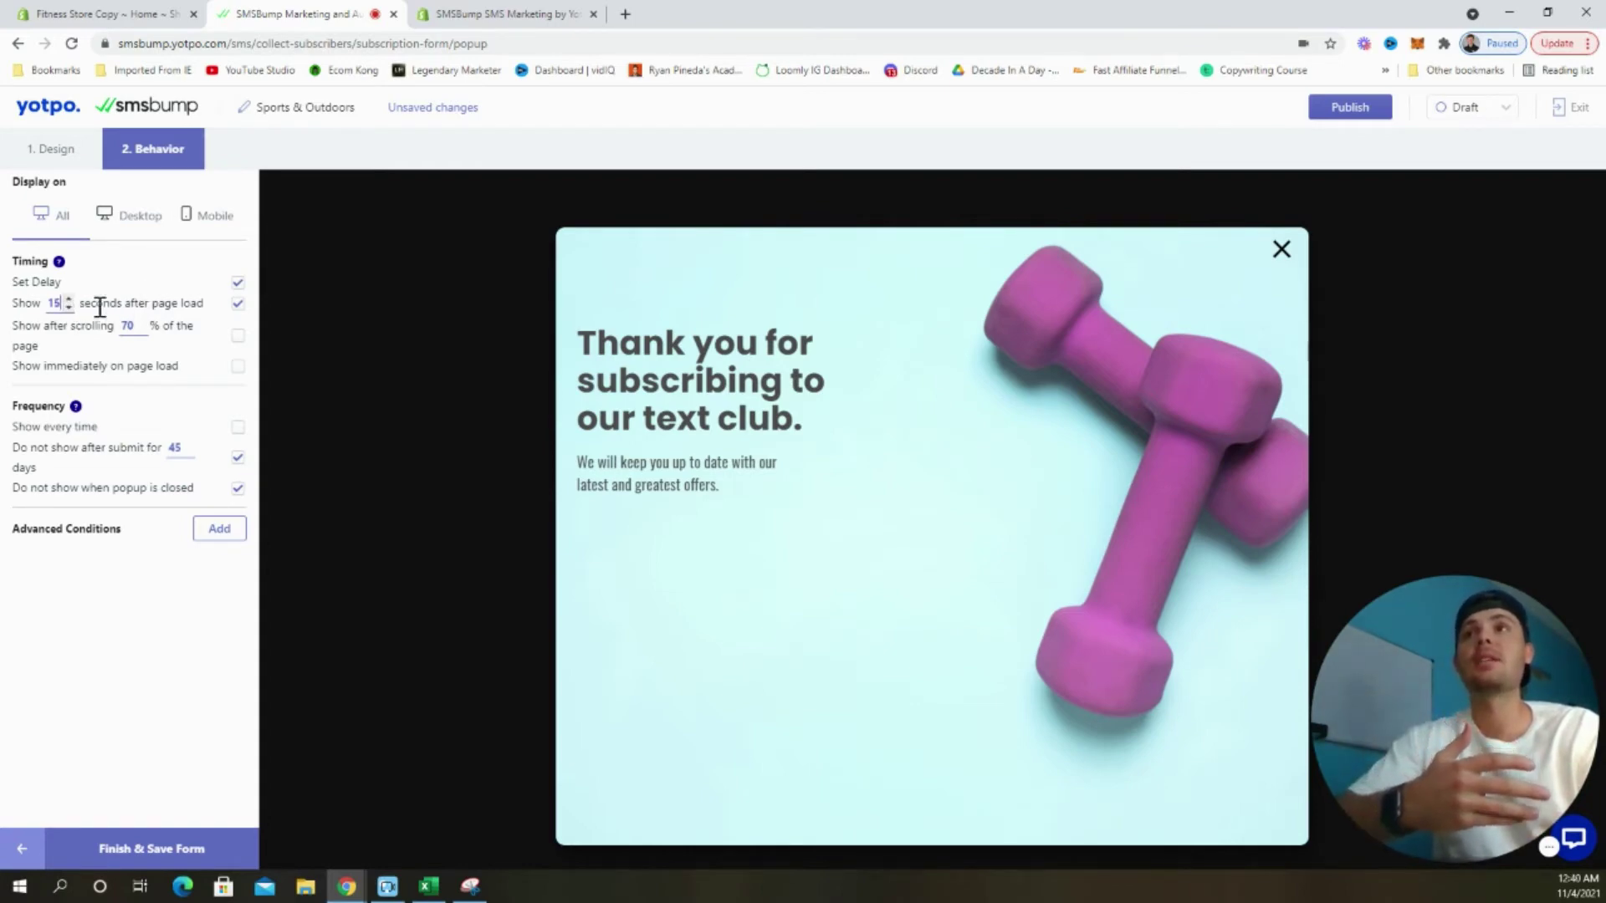
pyautogui.click(141, 329)
pyautogui.click(142, 331)
pyautogui.click(142, 330)
pyautogui.click(142, 330)
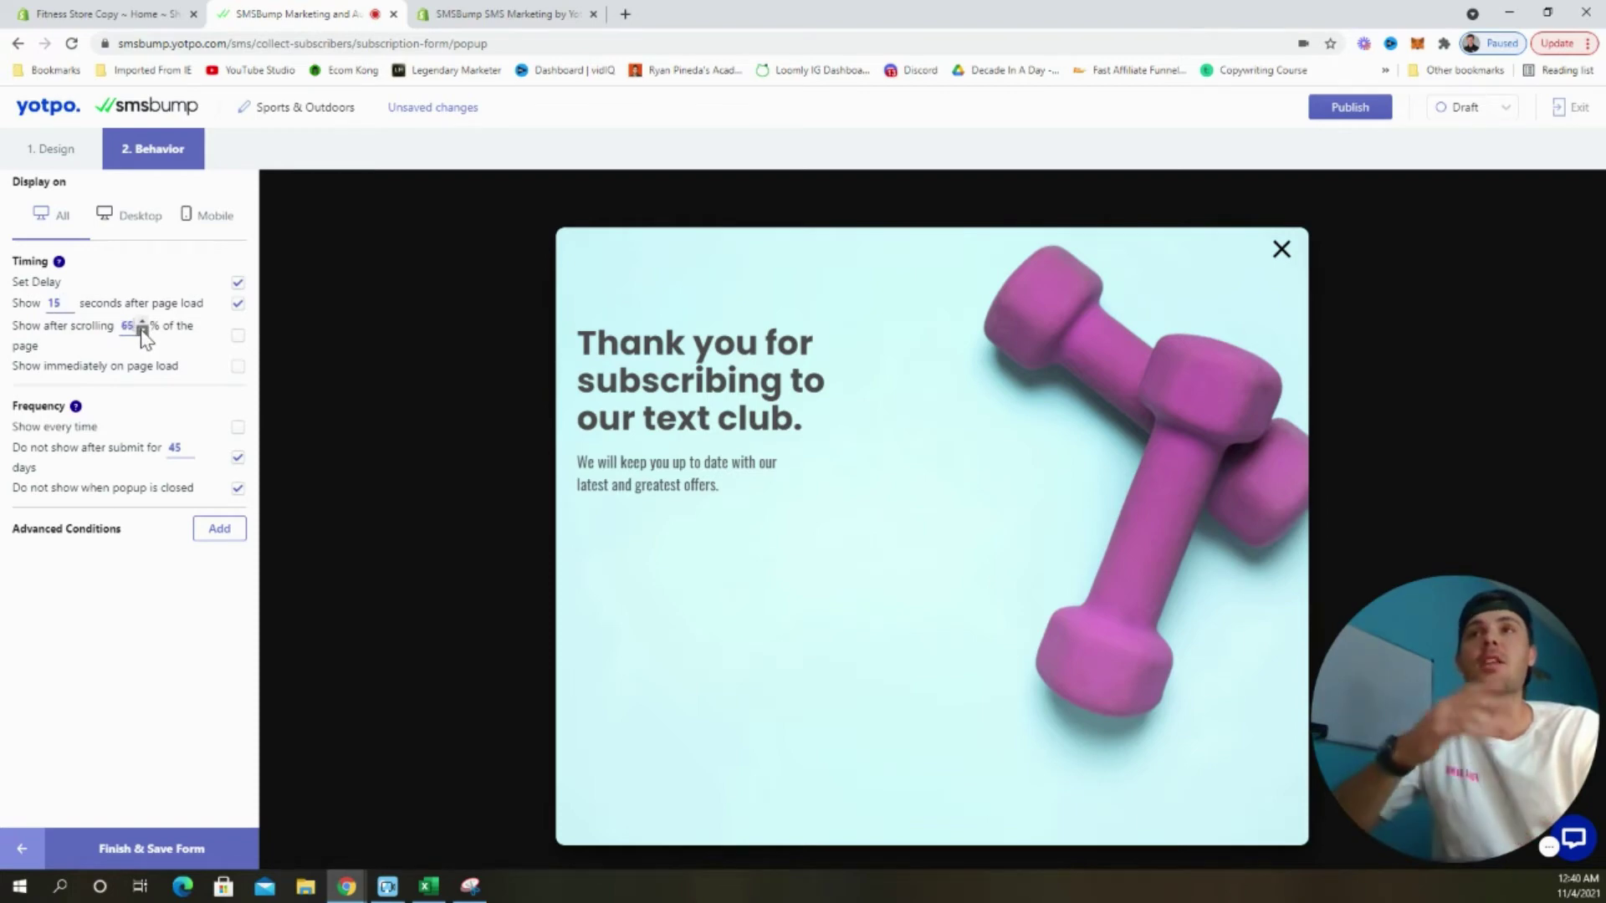
pyautogui.click(142, 330)
pyautogui.click(142, 330)
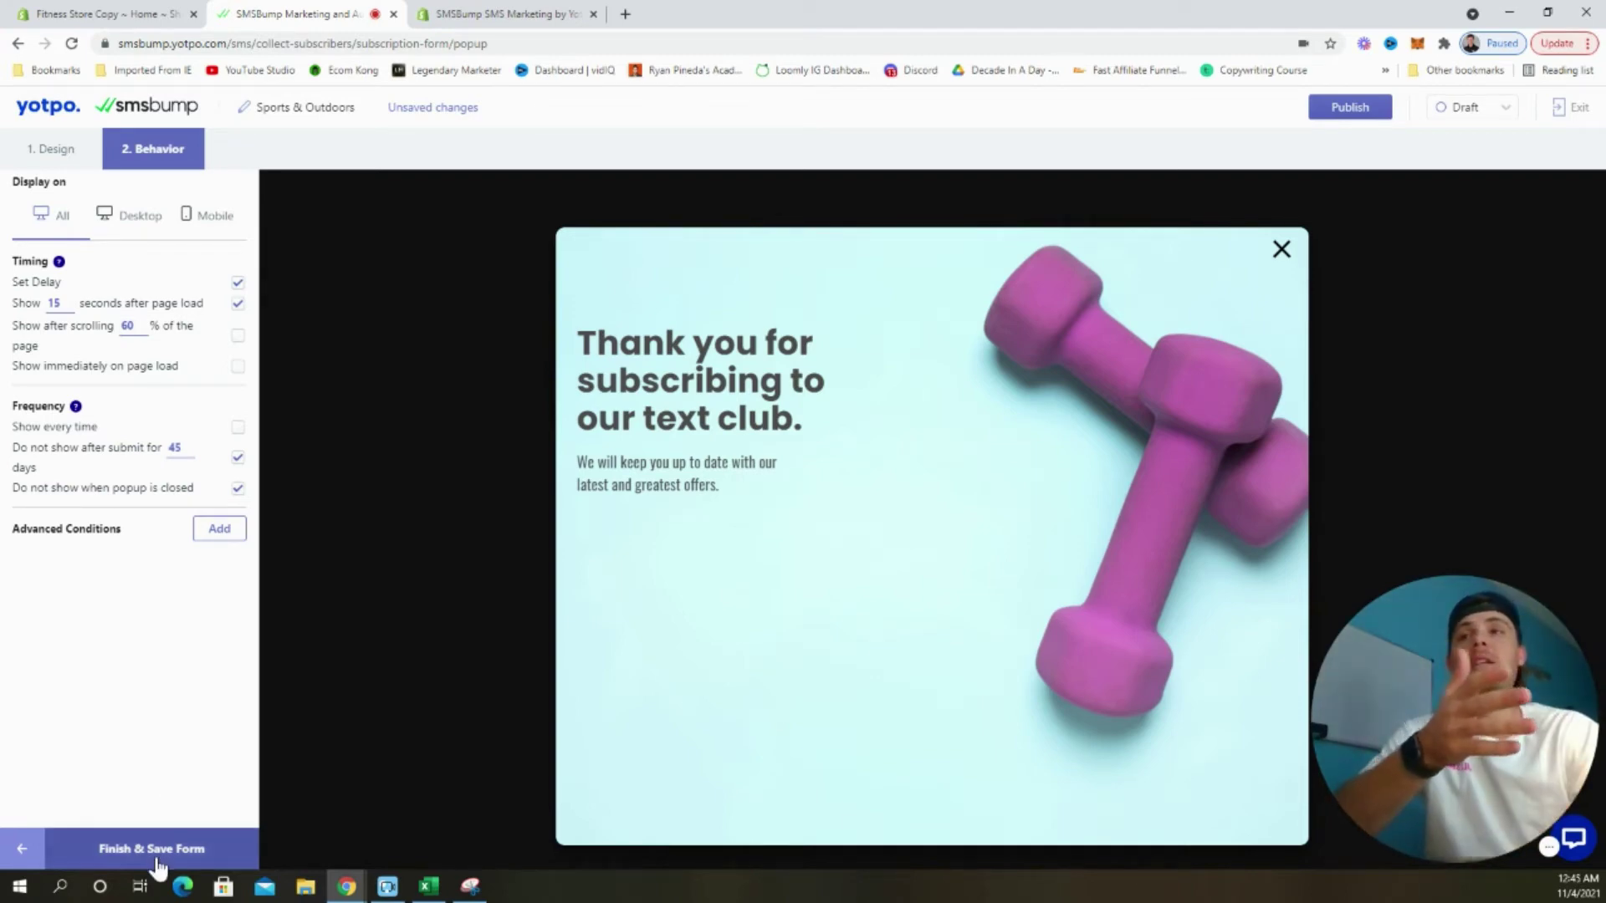
pyautogui.click(159, 855)
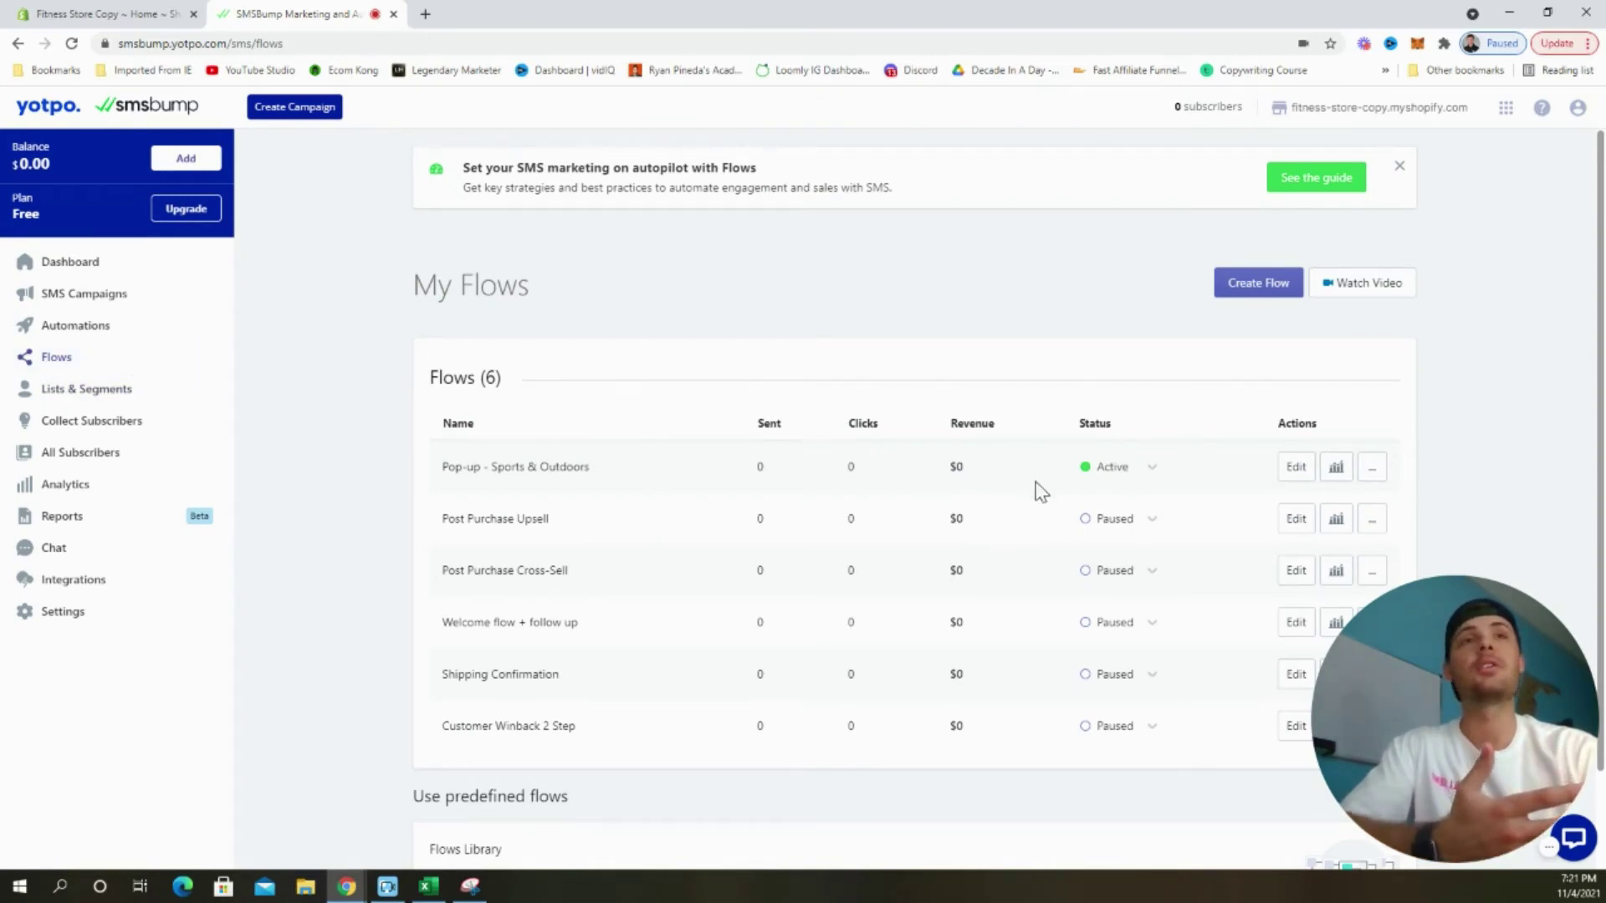
# Step: Add 'STOP to opt out' to the Sports & Outdoors flow's confirmation SMS and save
pyautogui.click(1295, 466)
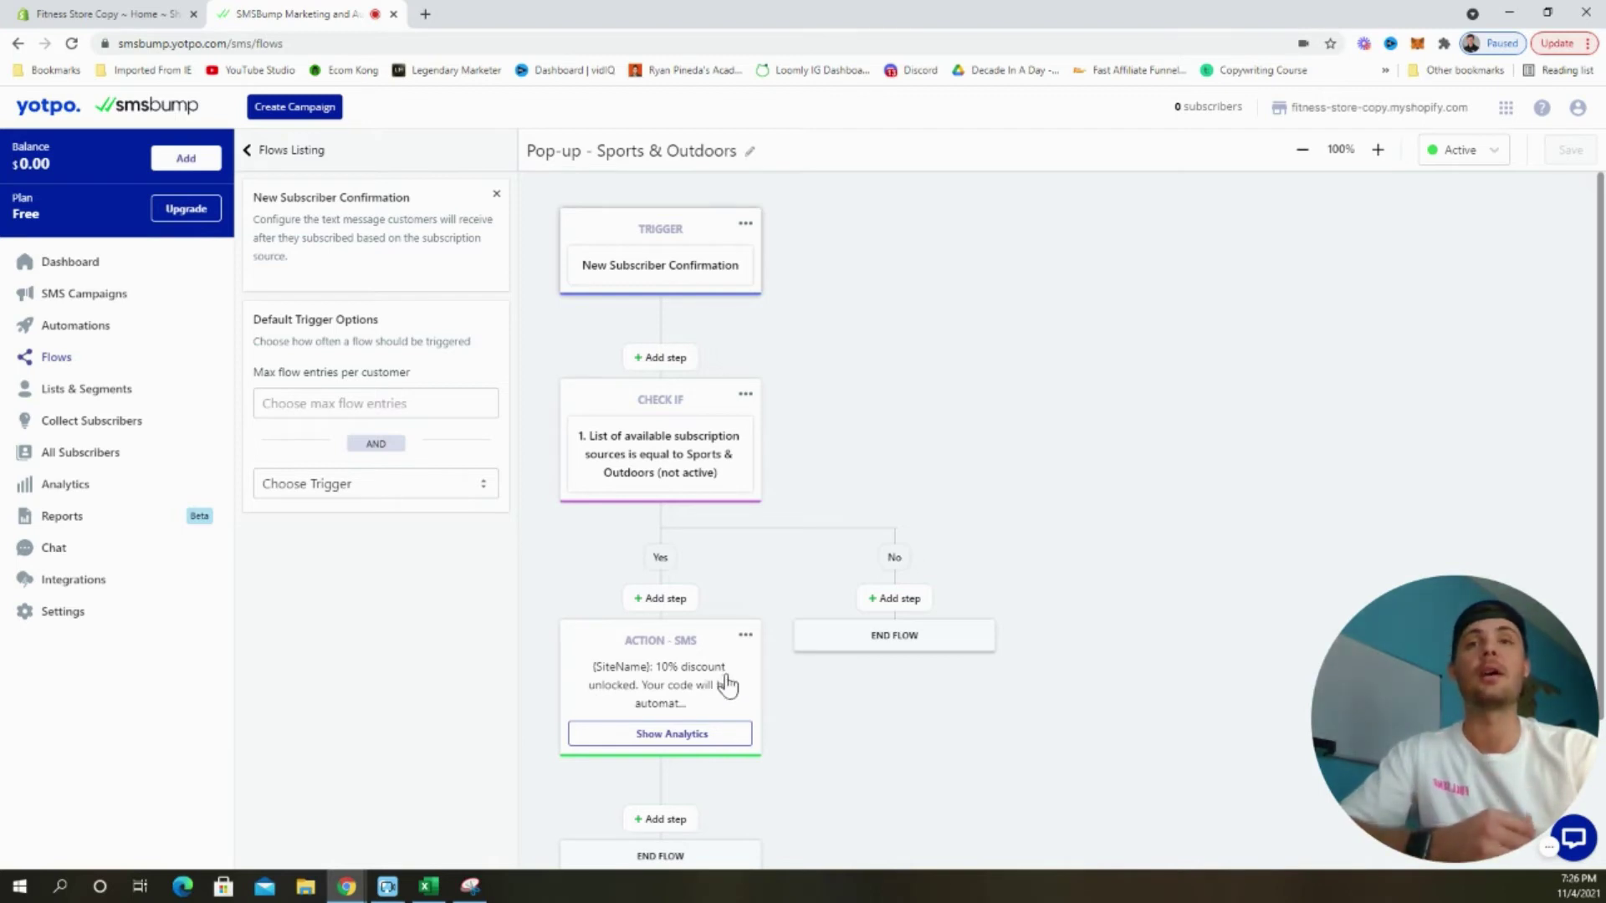
pyautogui.click(707, 699)
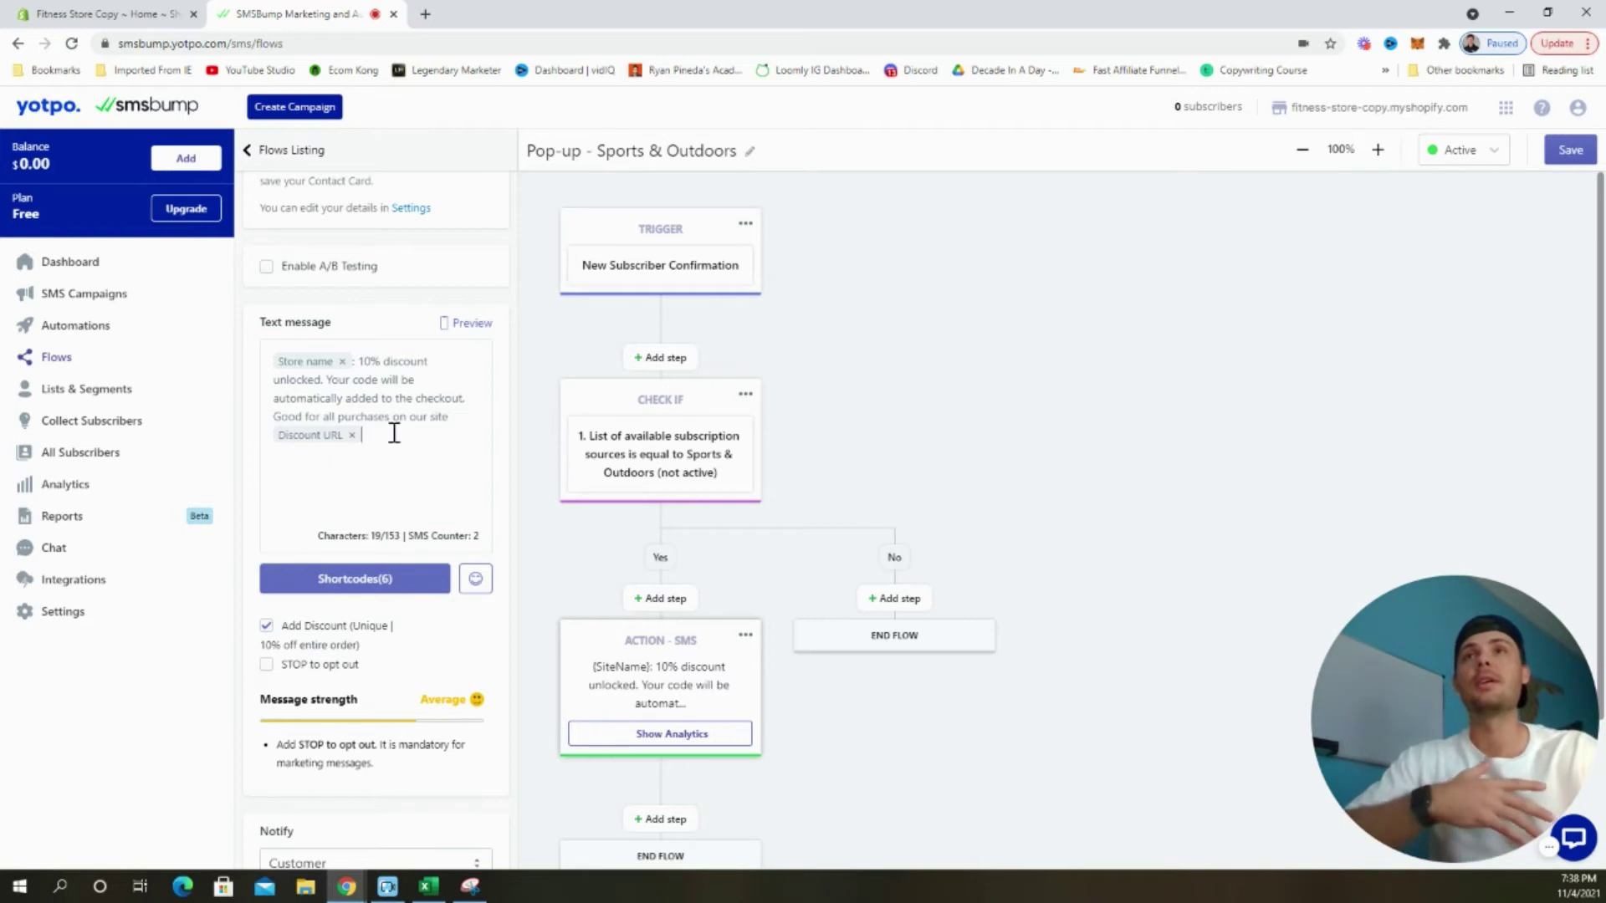
pyautogui.scroll(-1, 425, 632)
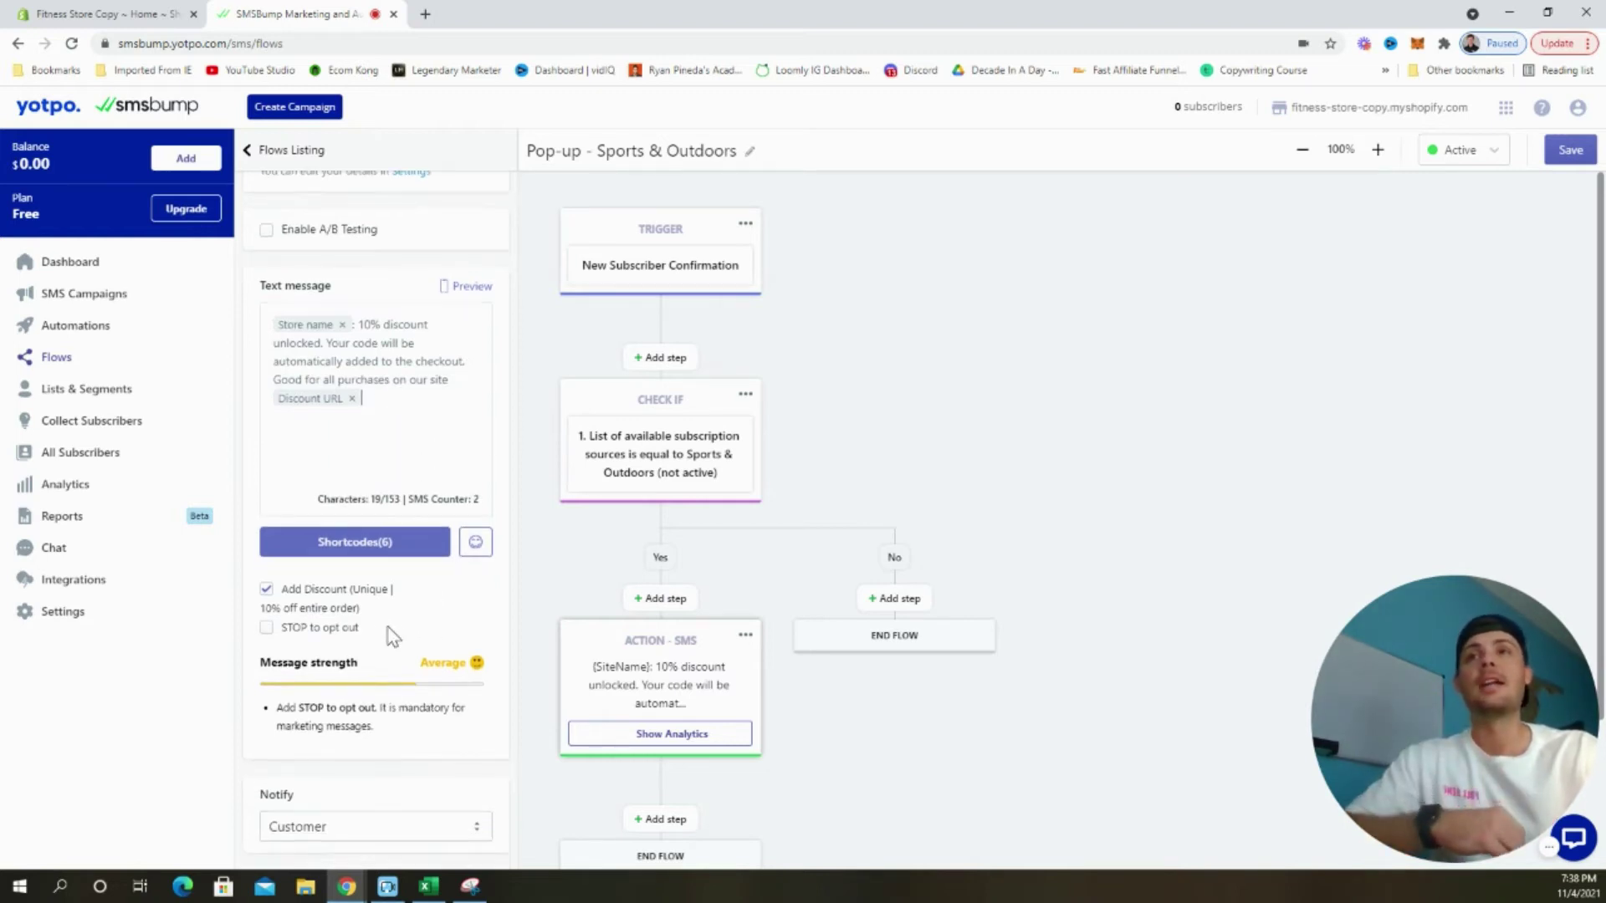
pyautogui.click(339, 634)
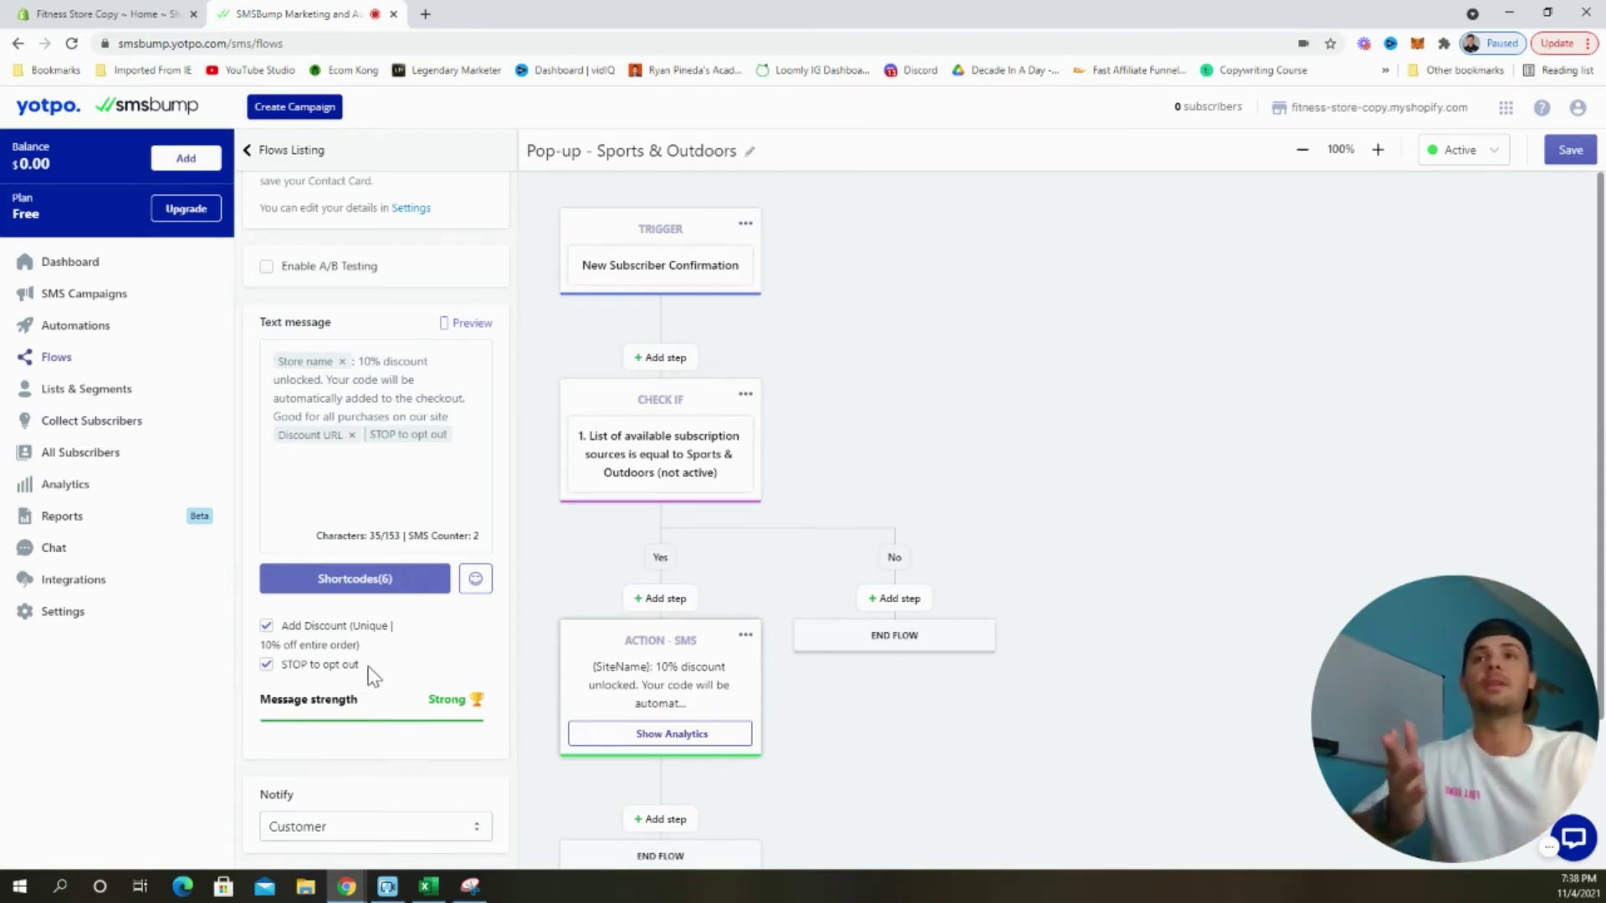
pyautogui.click(1564, 152)
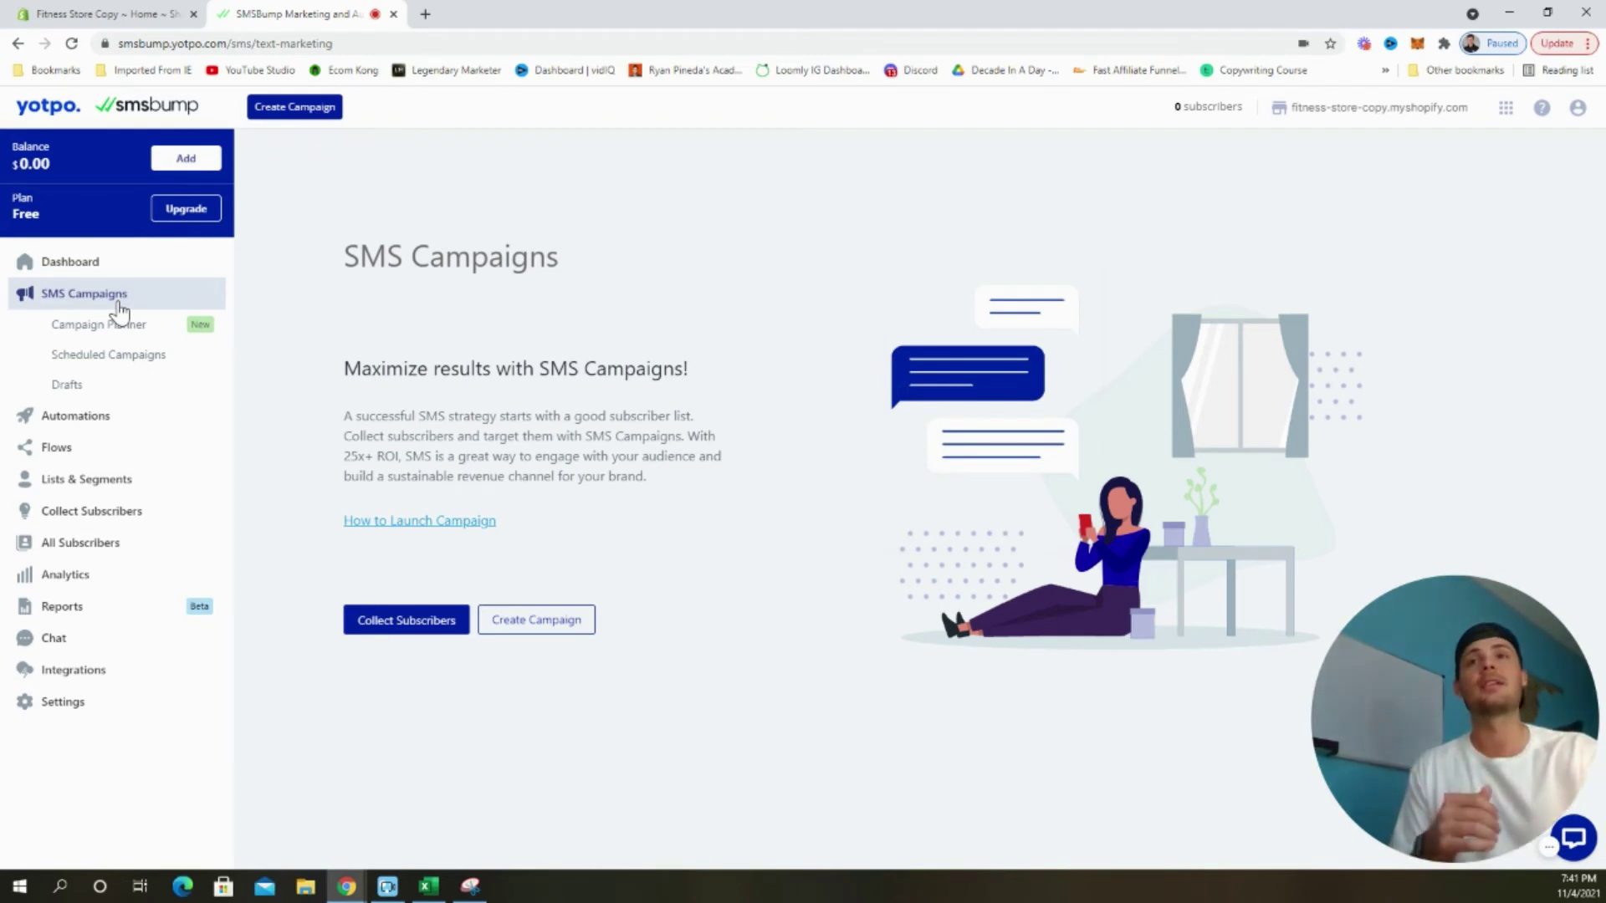
# Step: Start a new SMS campaign named 'Pre Black Friday Sale'
pyautogui.click(563, 620)
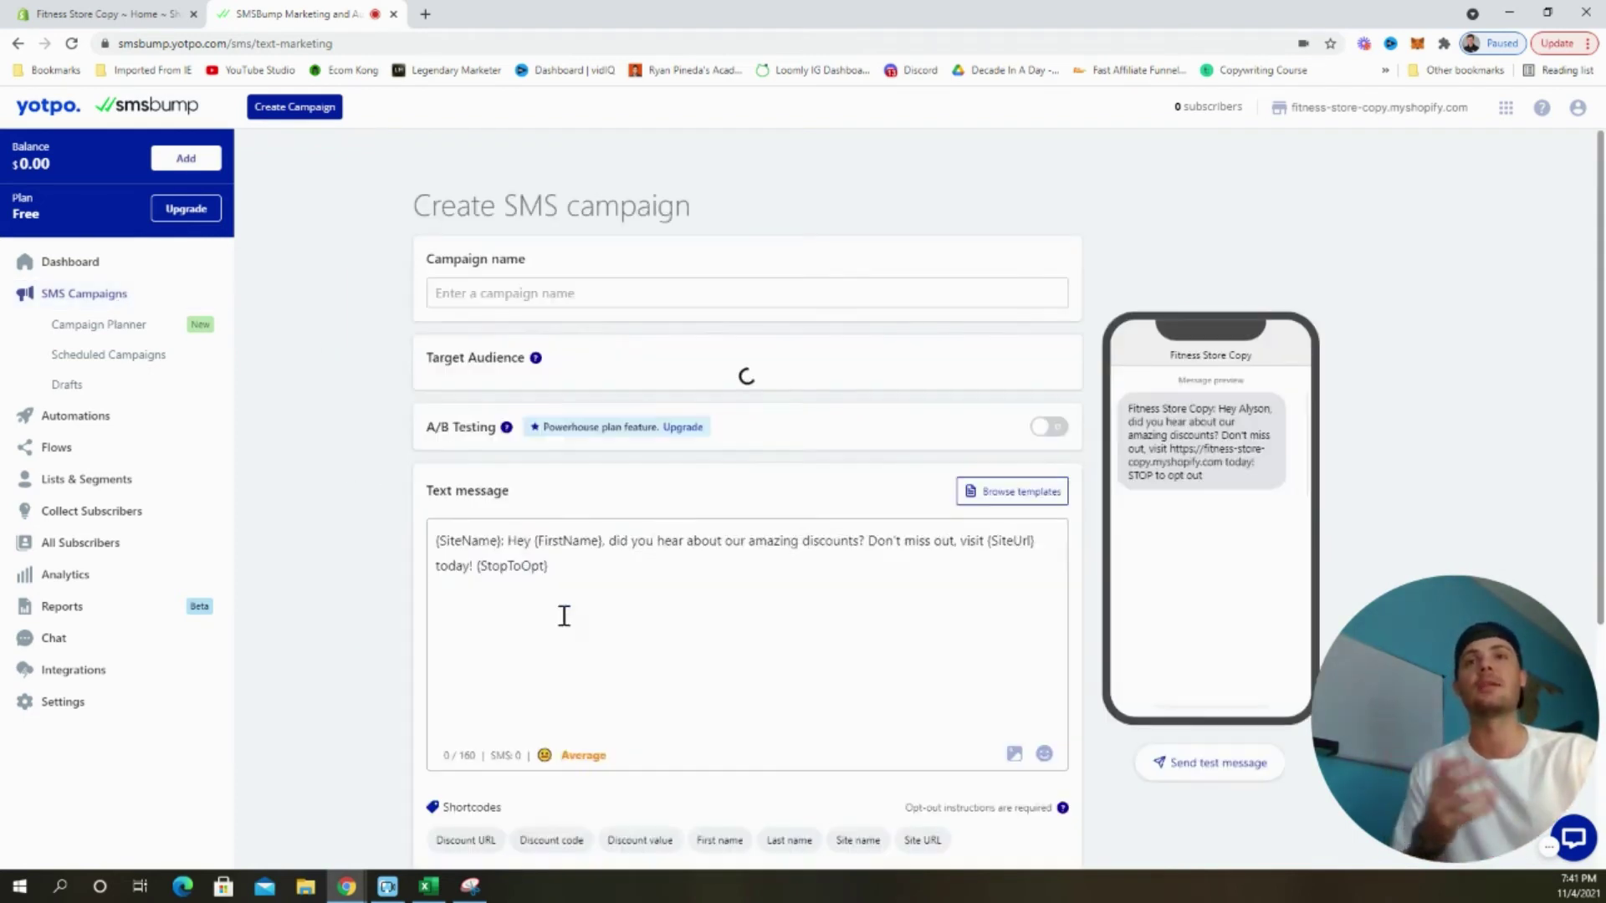
pyautogui.click(456, 379)
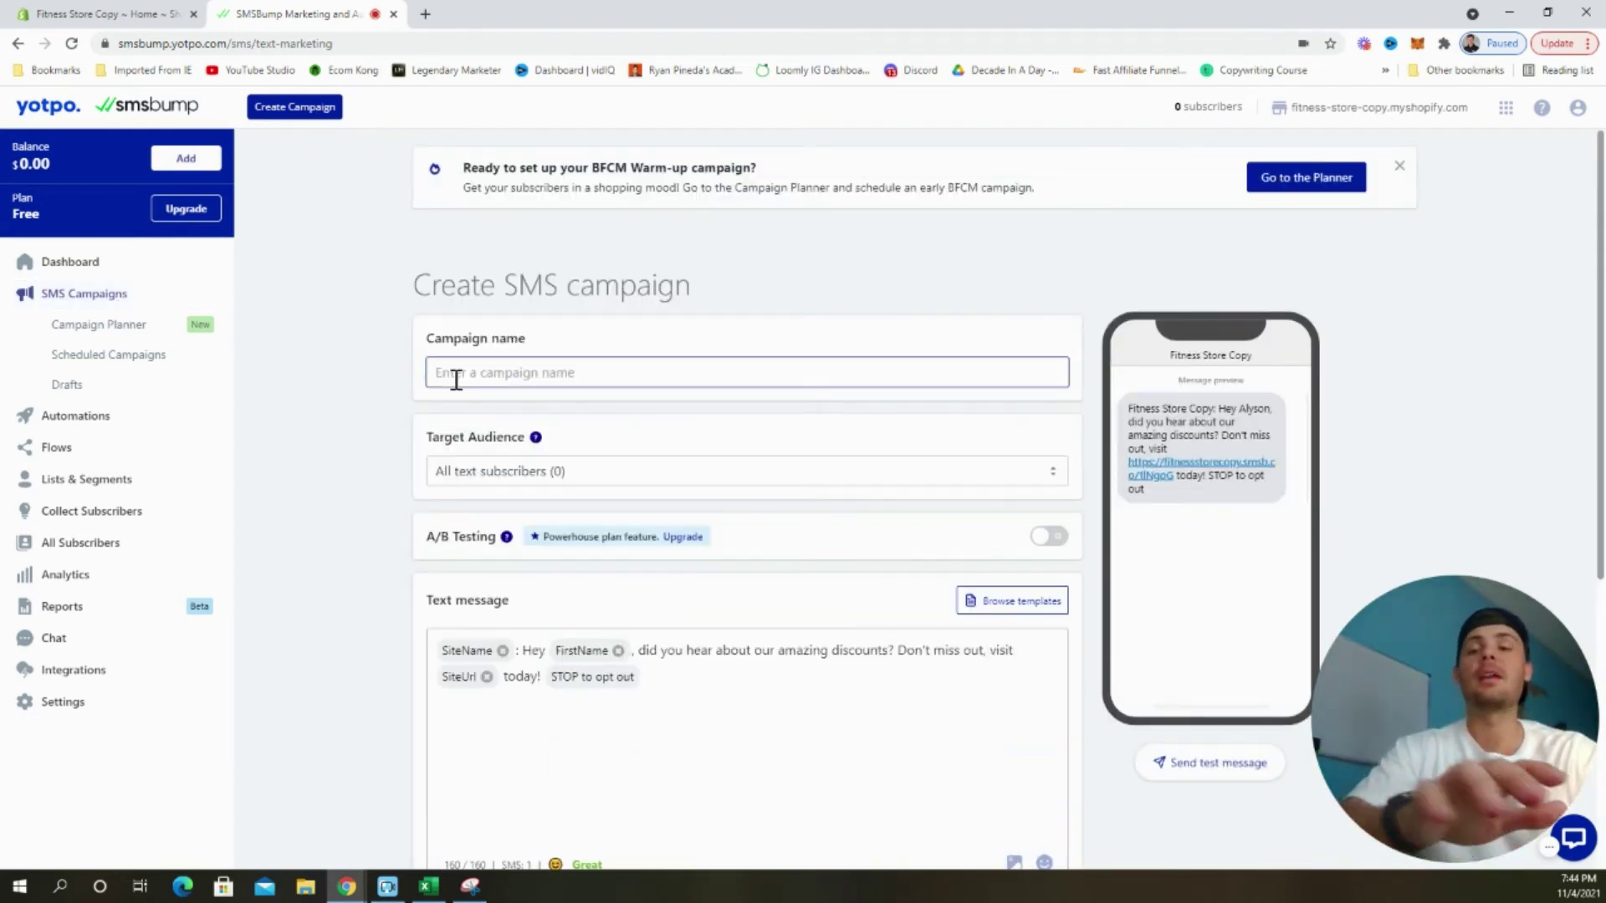
pyautogui.write('Pre Black Friday Sale')
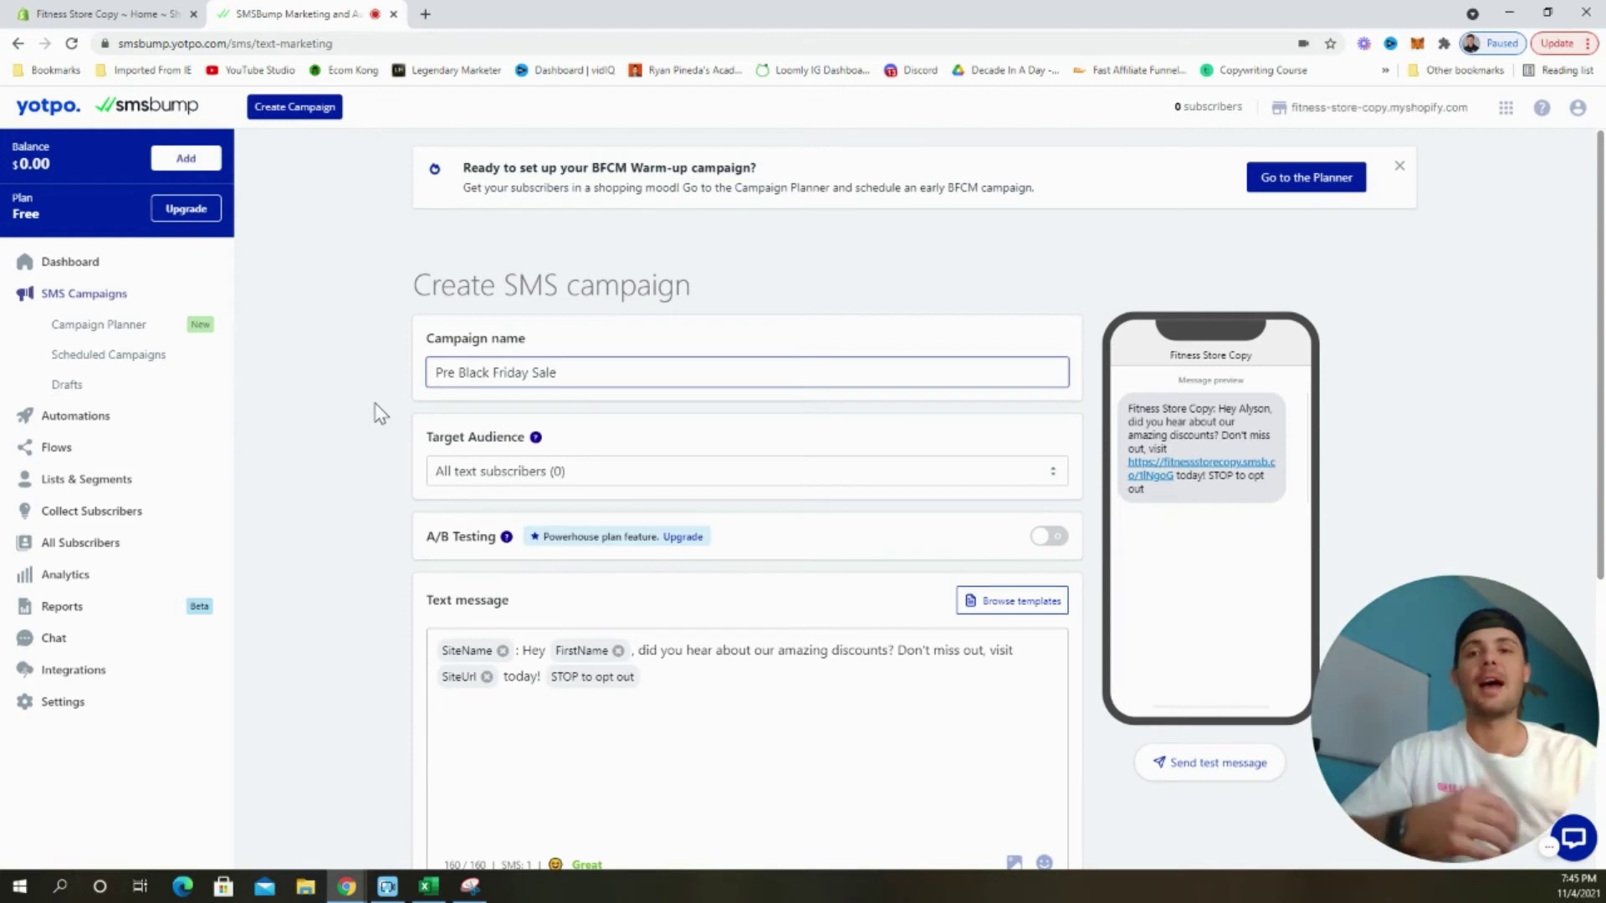
pyautogui.click(393, 488)
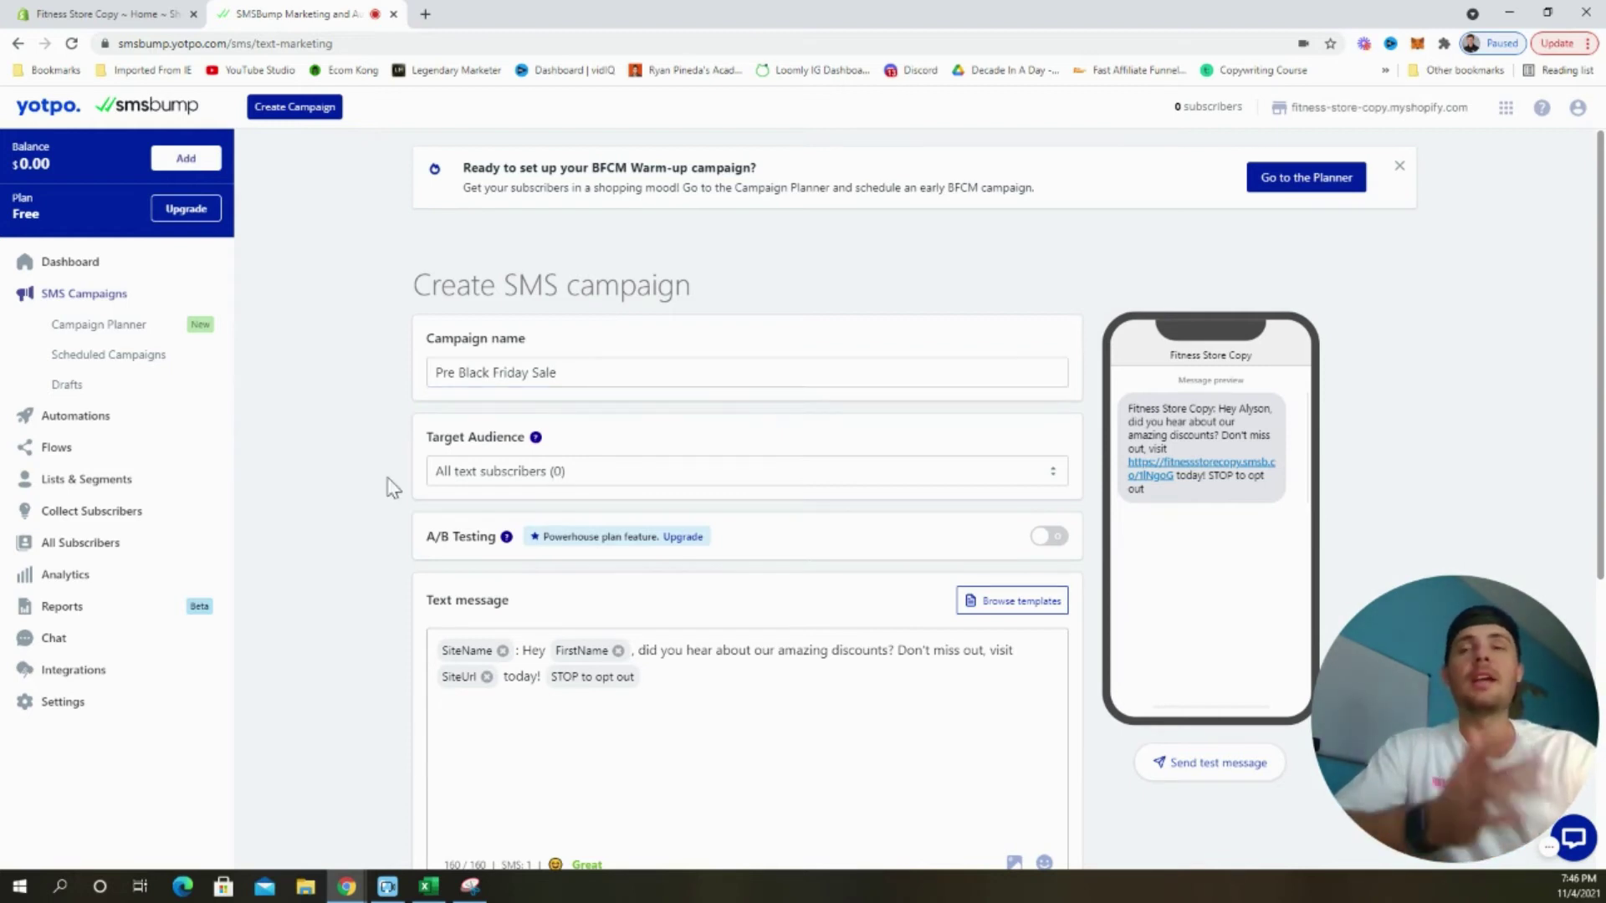
# Step: Keep All text subscribers as the audience and browse the message templates
pyautogui.click(497, 488)
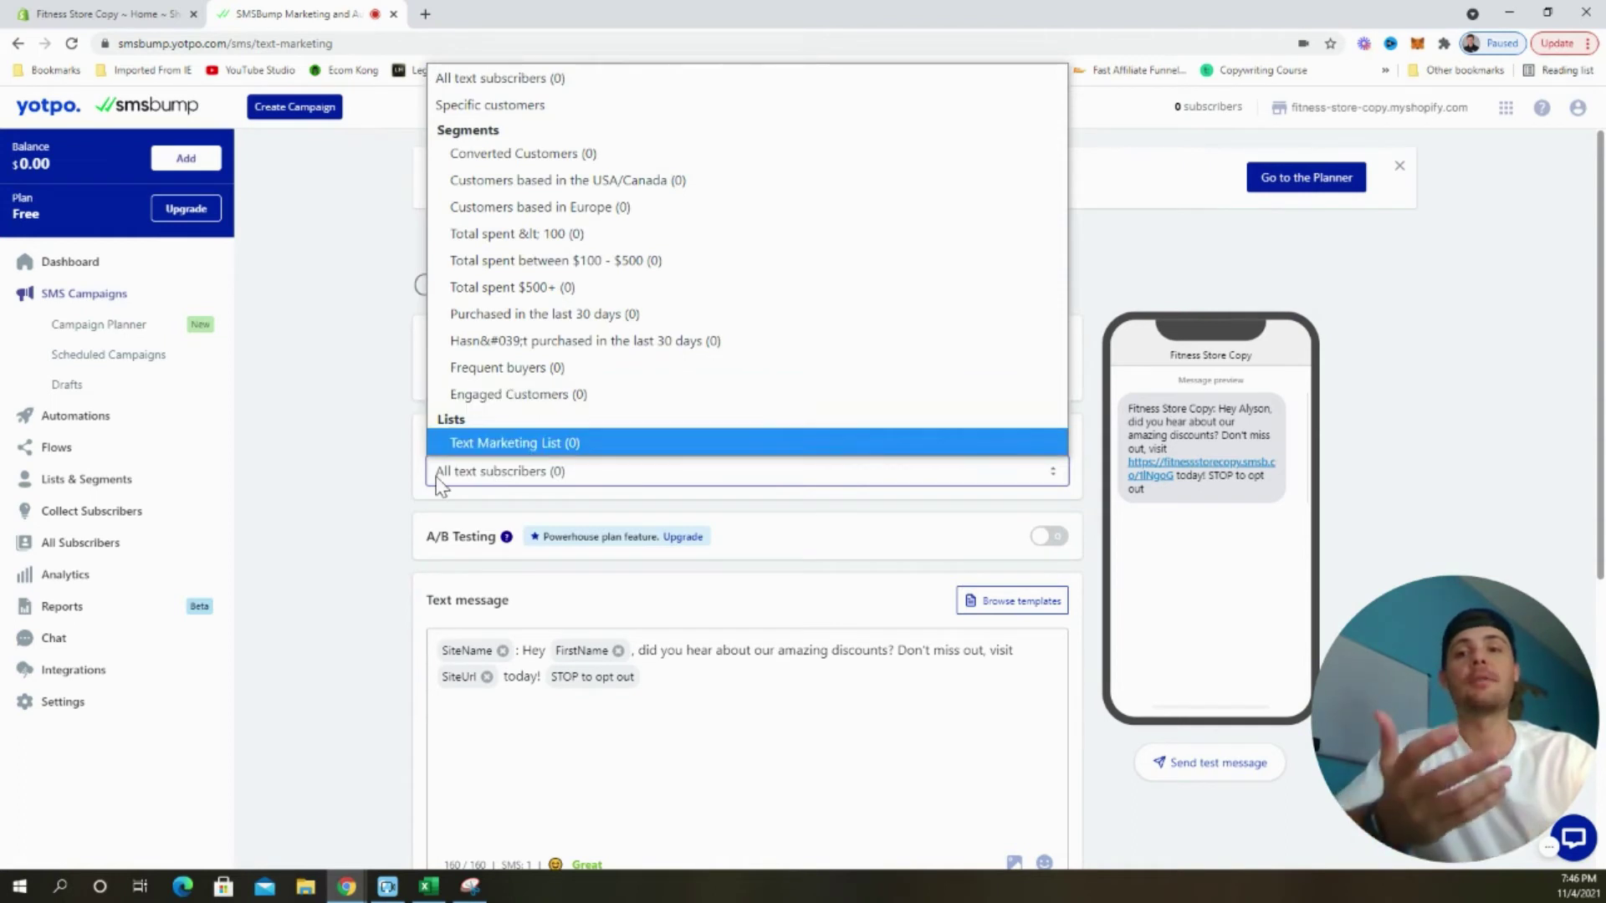
pyautogui.click(300, 523)
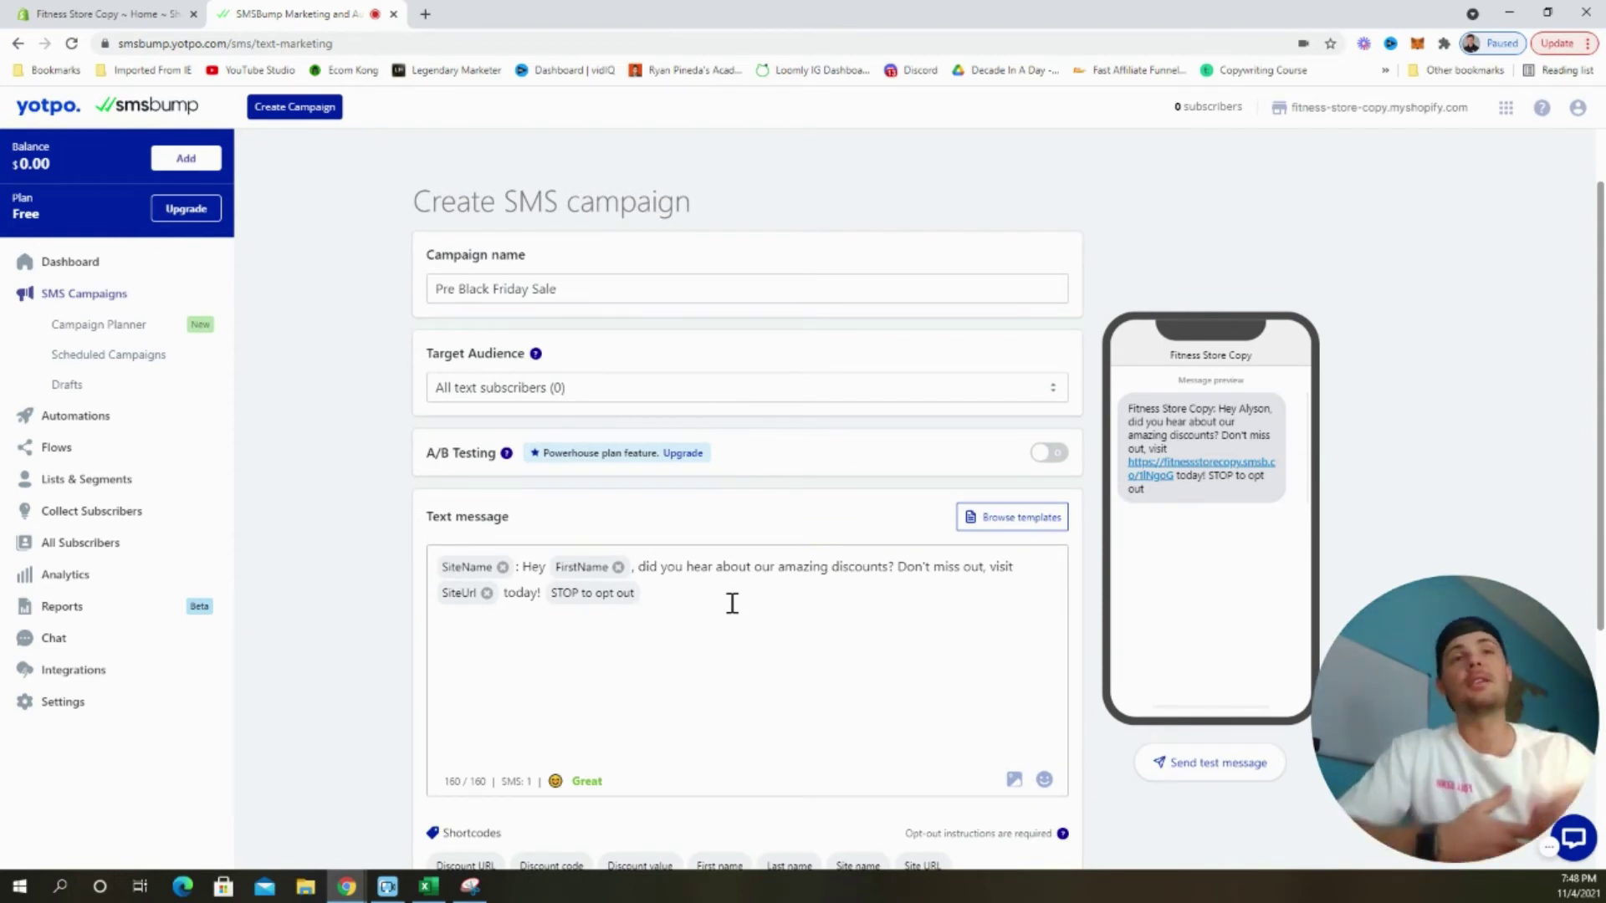
pyautogui.click(1018, 532)
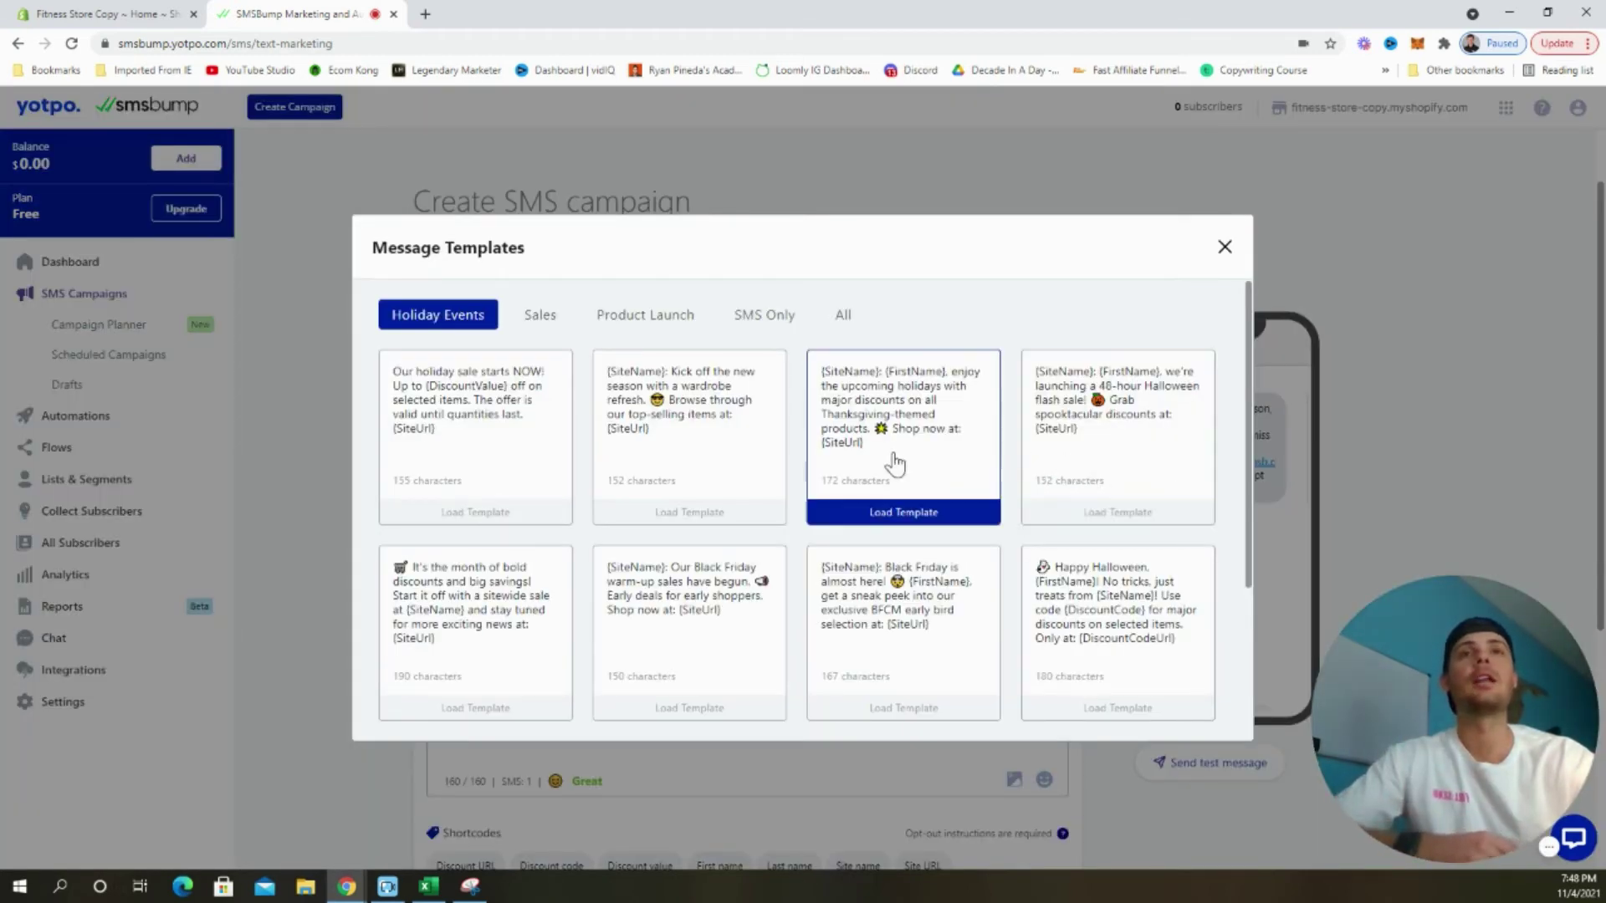
pyautogui.scroll(-2, 749, 585)
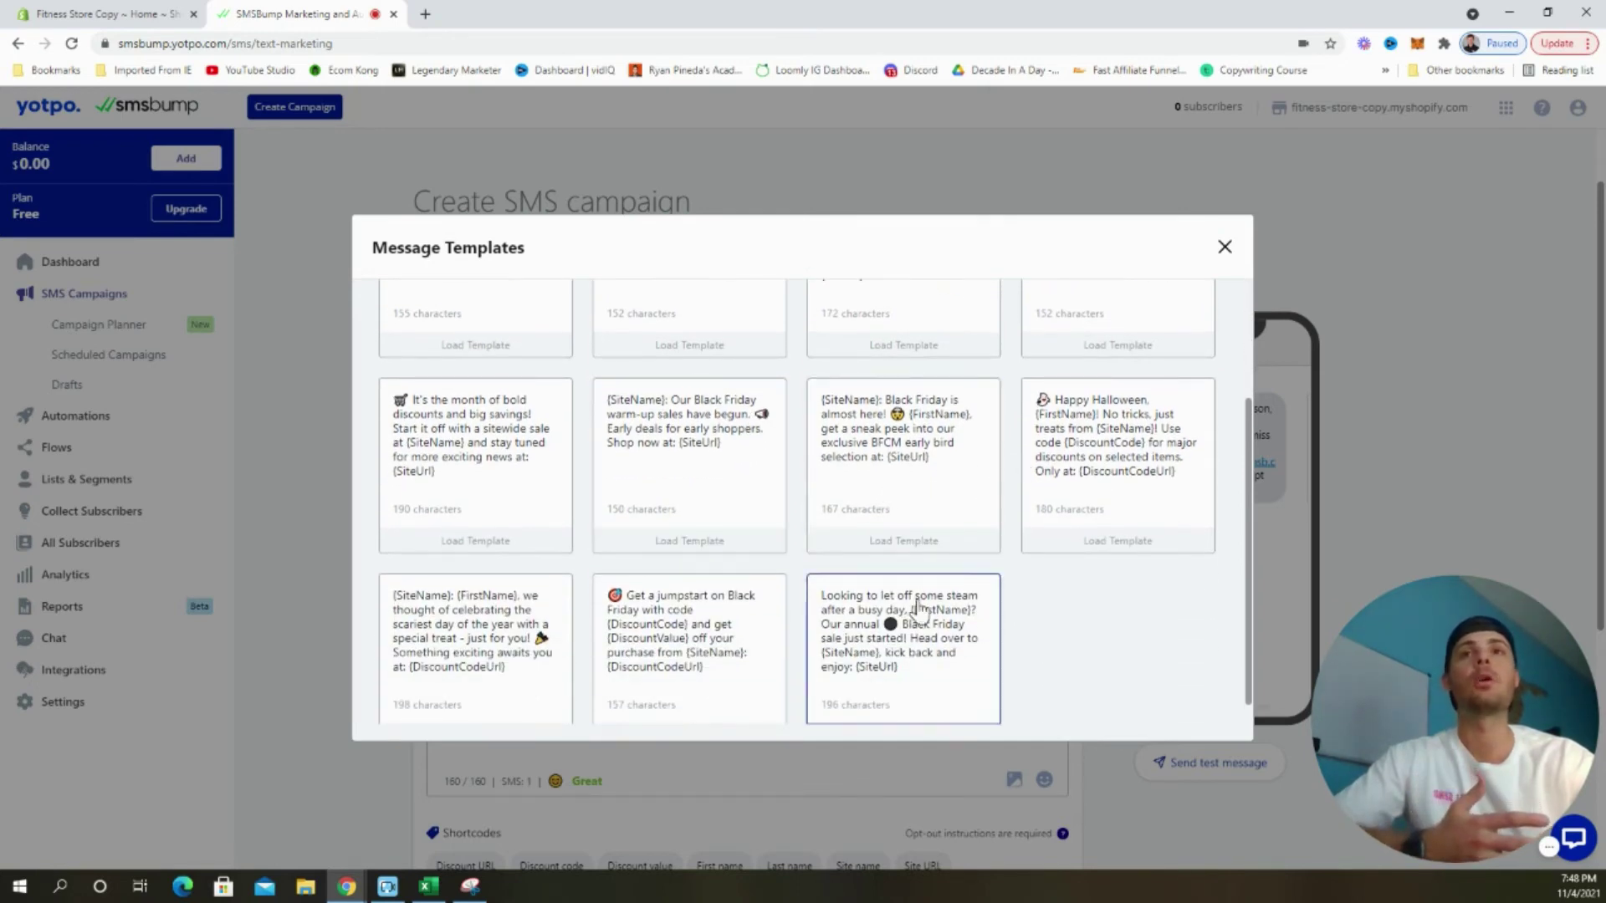
pyautogui.scroll(-1, 921, 610)
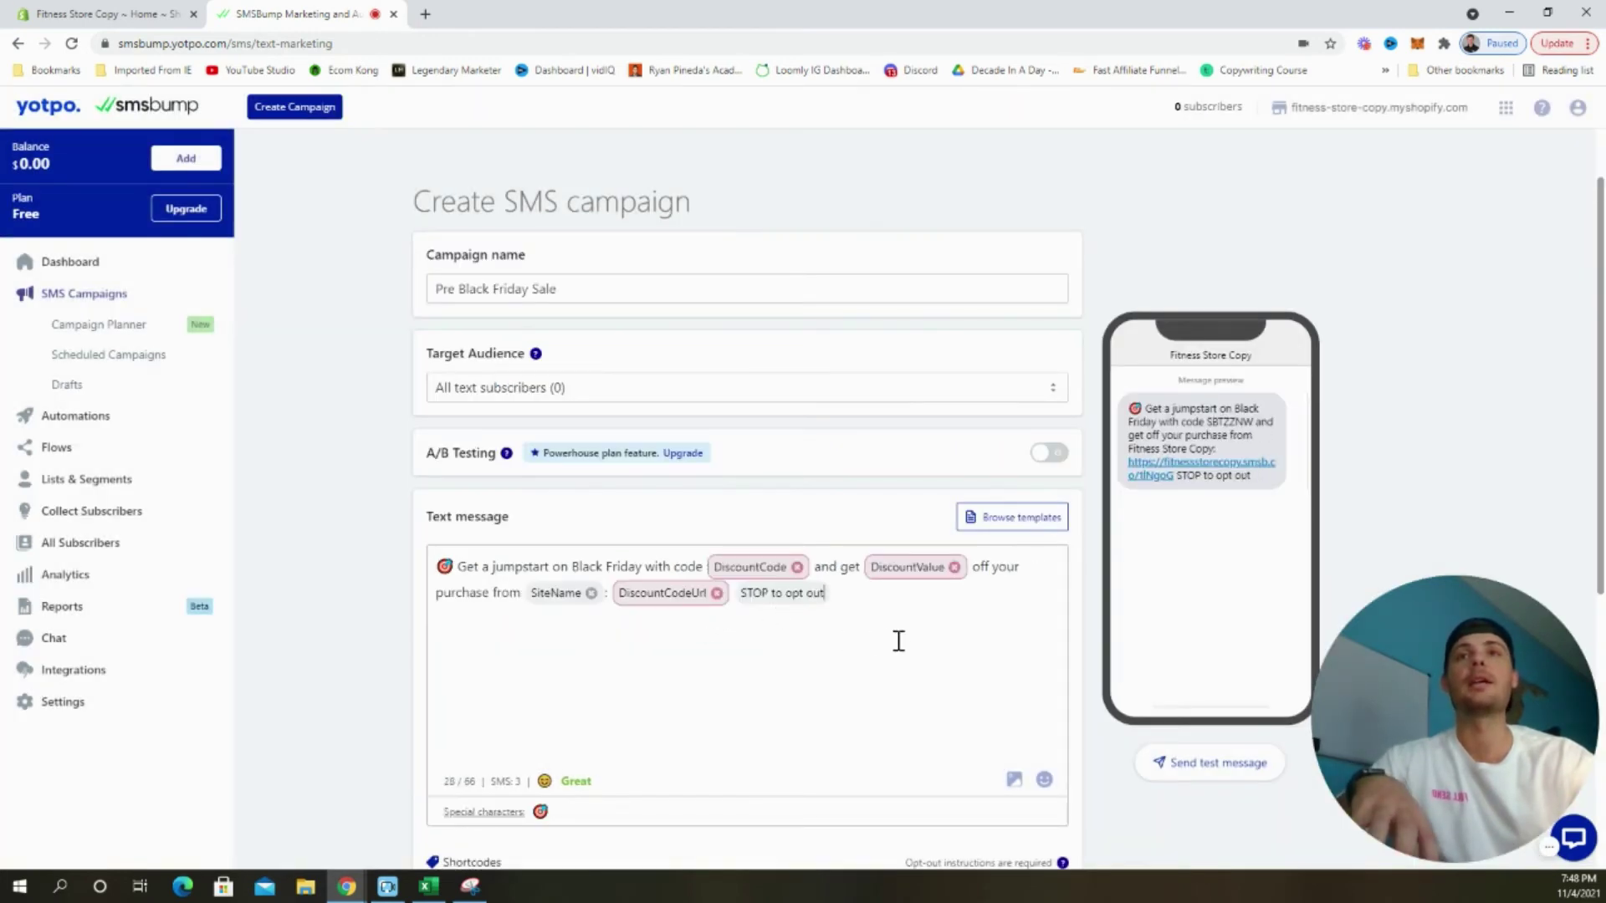
pyautogui.scroll(-4, 1003, 595)
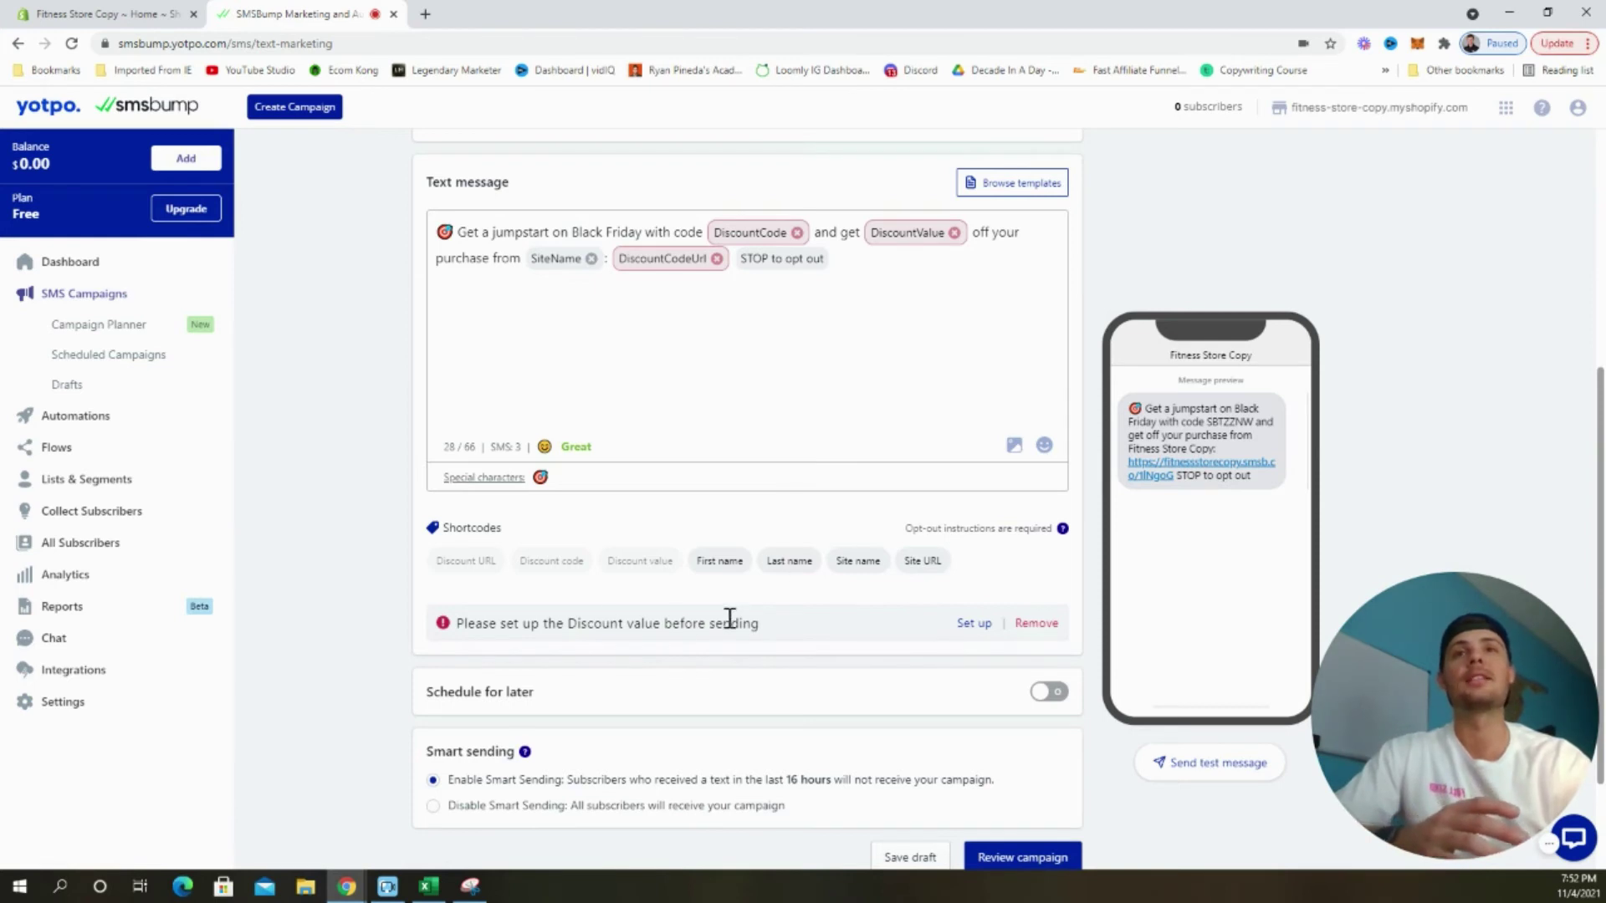
# Step: Start the discount setup from the missing-value warning and give each customer a different code
pyautogui.moveTo(759, 634); pyautogui.dragTo(438, 656)
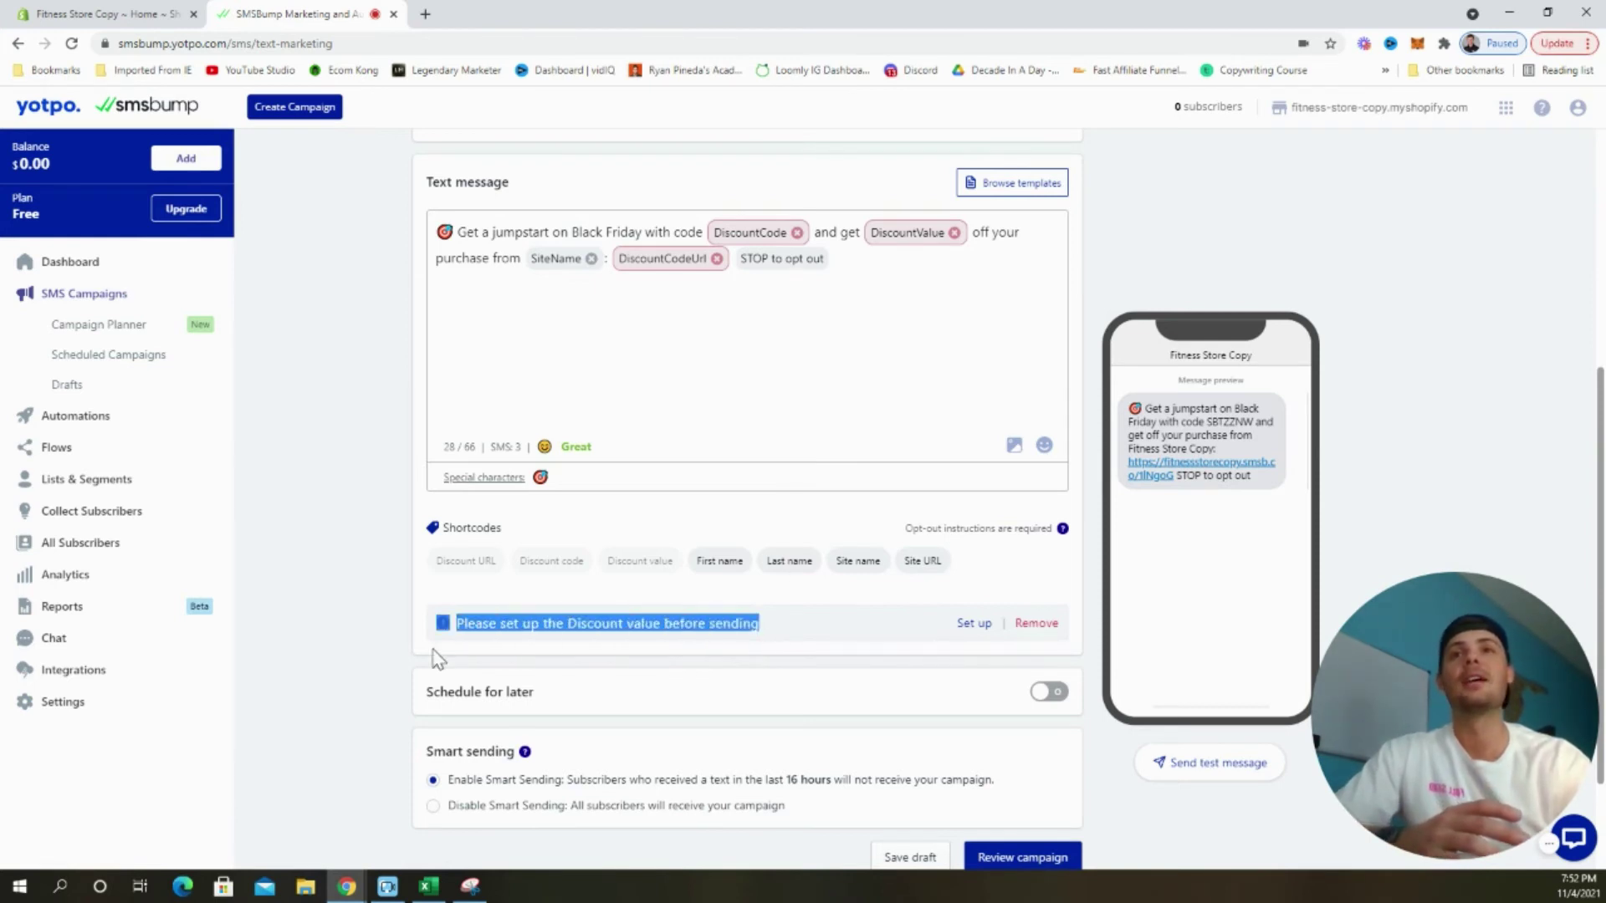
pyautogui.click(788, 644)
pyautogui.click(968, 624)
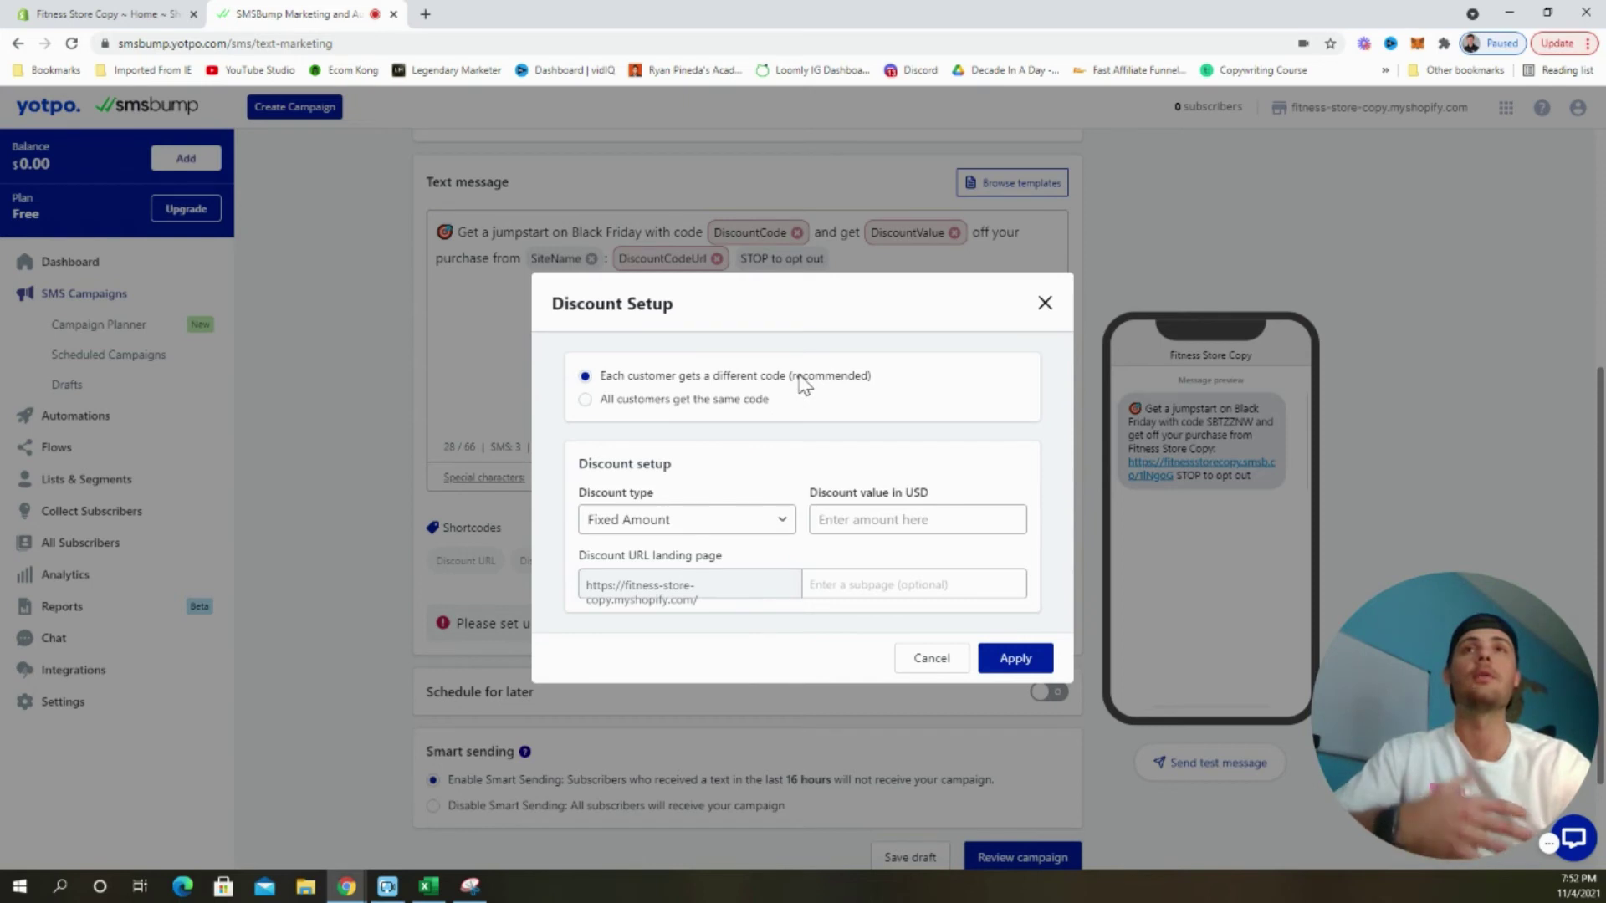
pyautogui.click(750, 402)
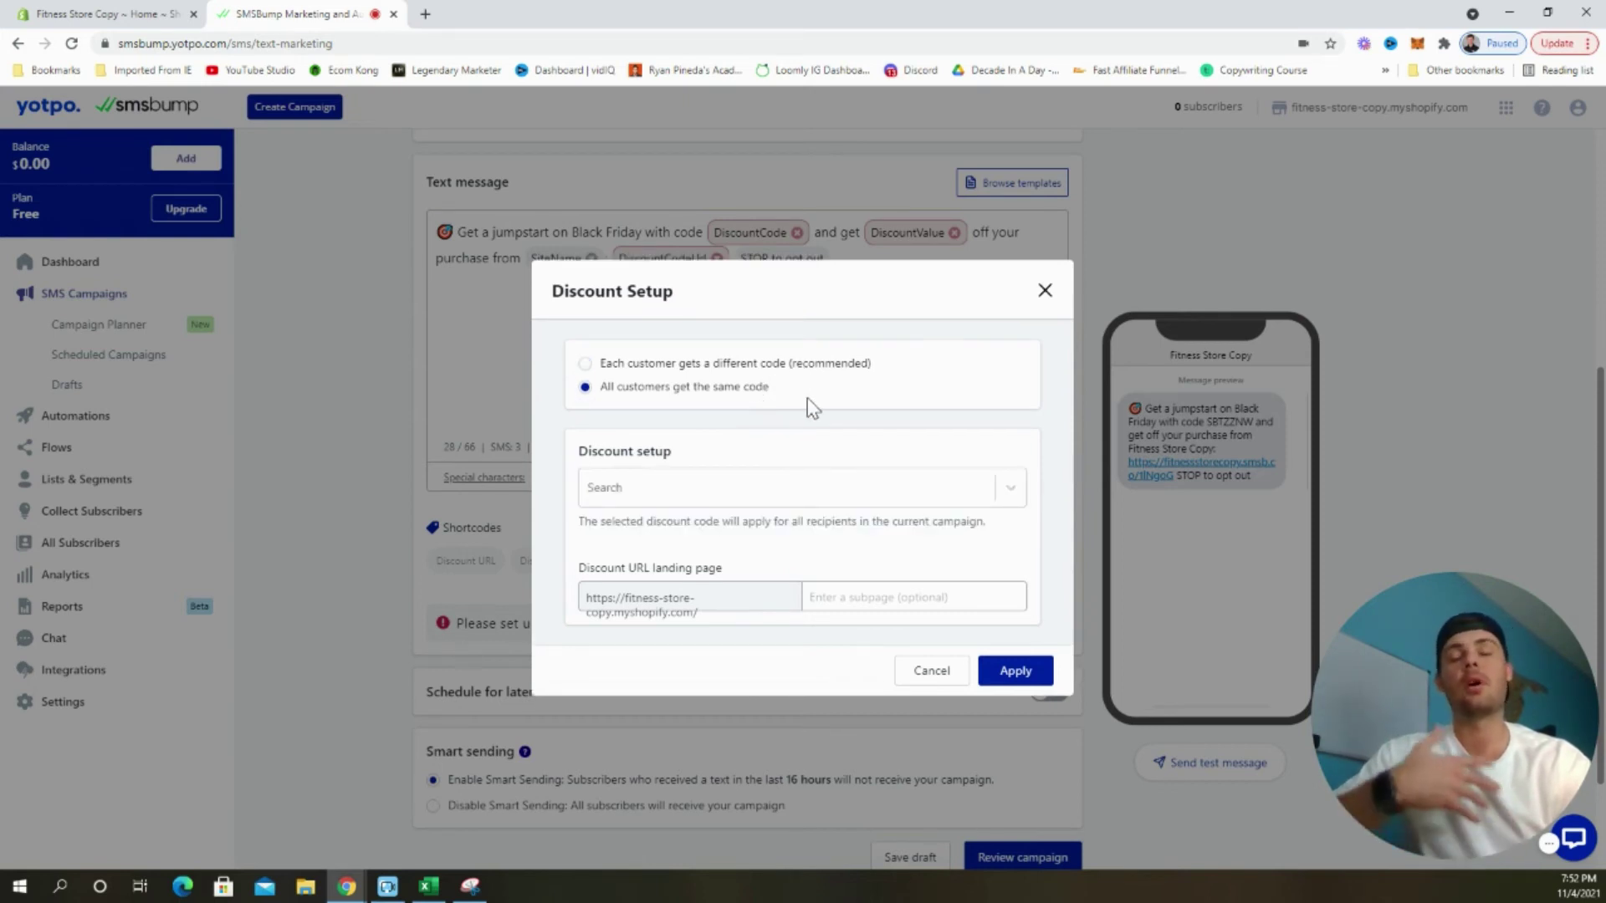
pyautogui.click(792, 365)
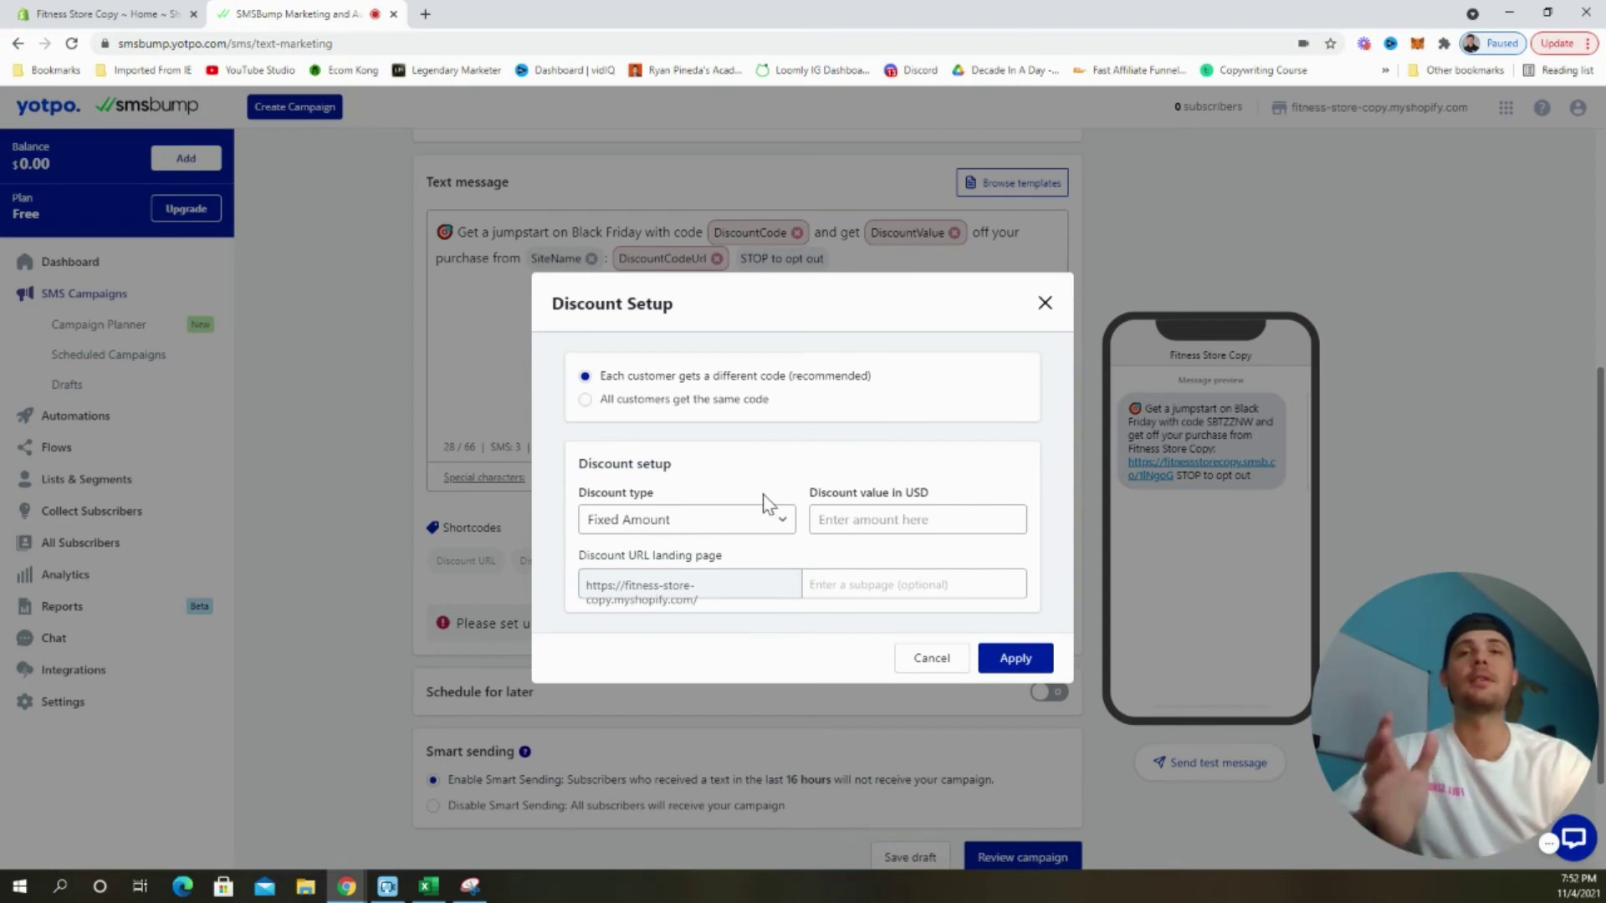
# Step: Make it a Fixed Amount discount of 10 USD and apply it to the message
pyautogui.click(776, 517)
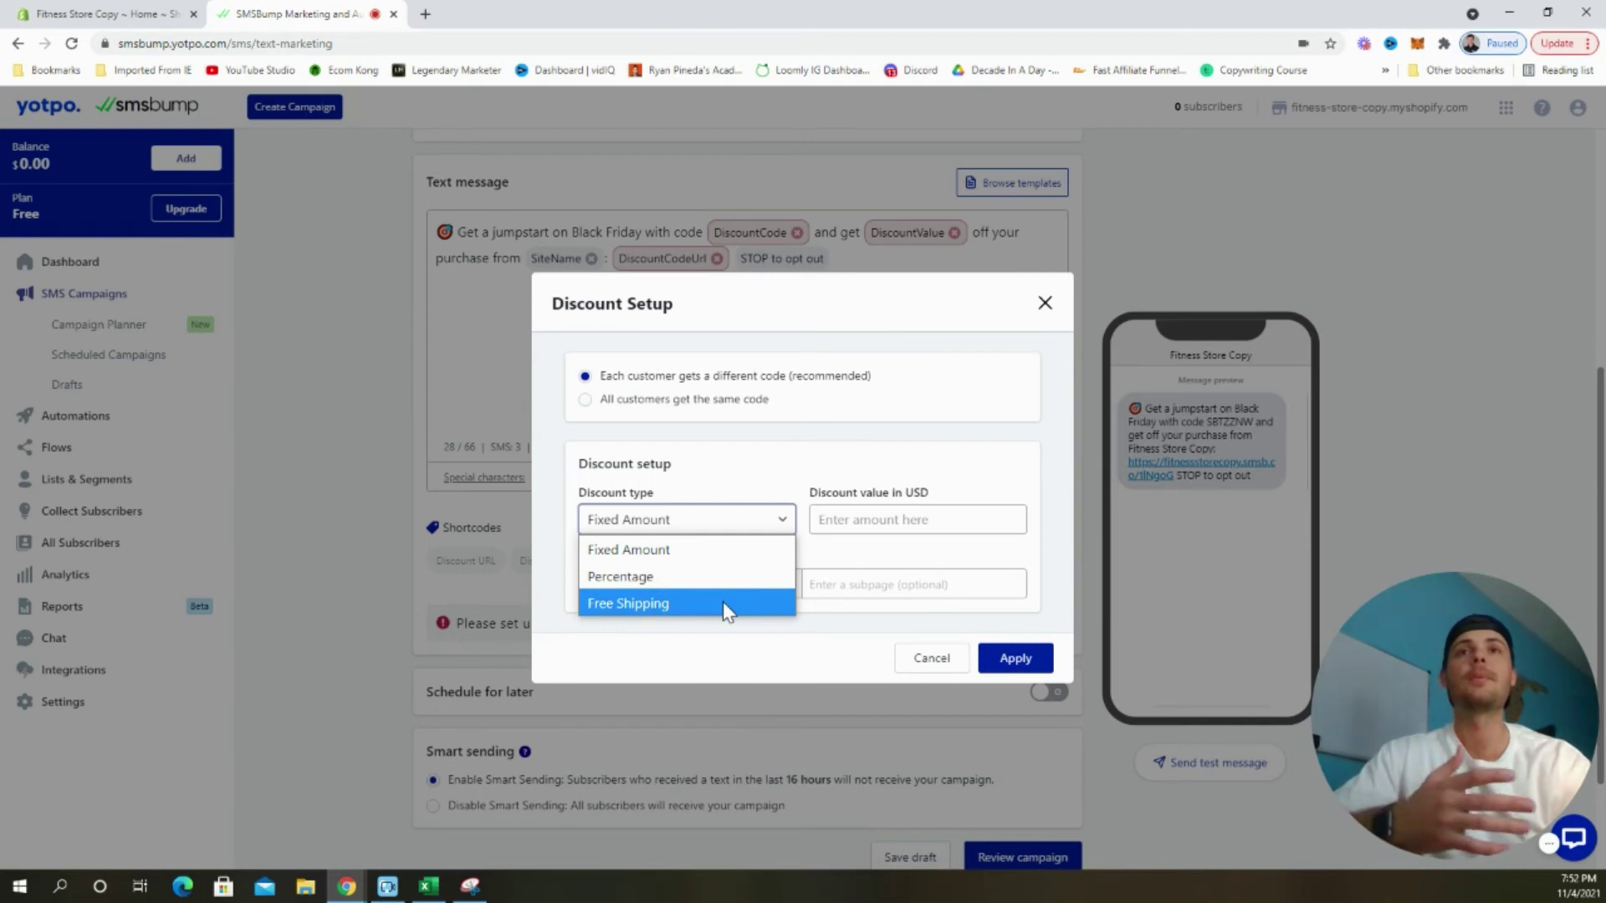
pyautogui.click(726, 559)
pyautogui.click(888, 520)
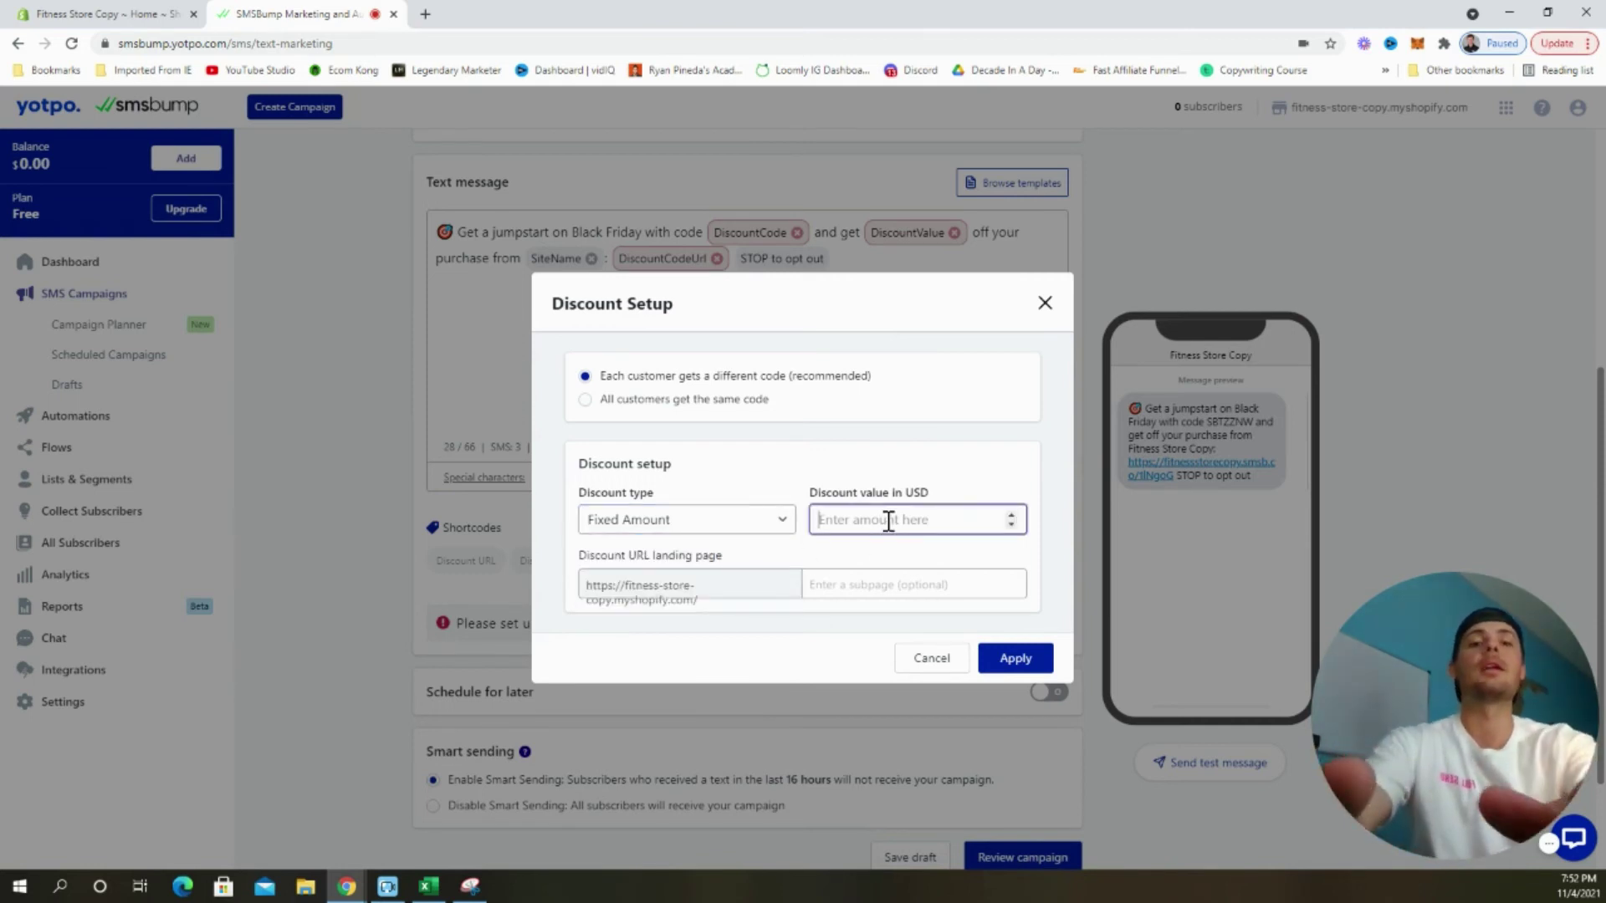
pyautogui.write('10')
pyautogui.click(755, 506)
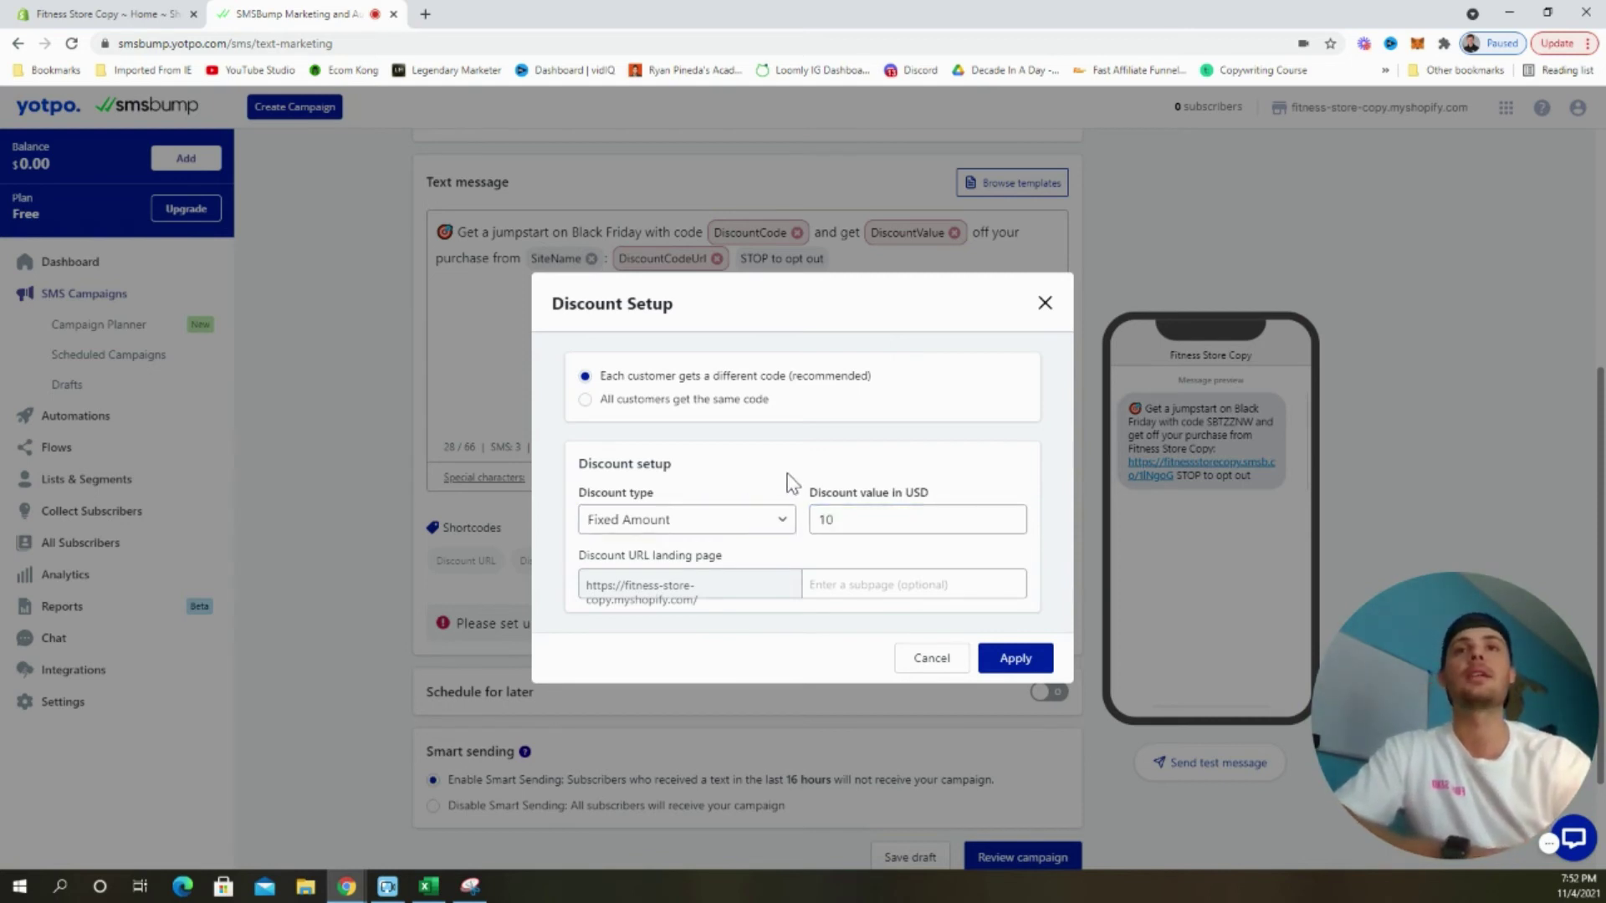
pyautogui.click(907, 577)
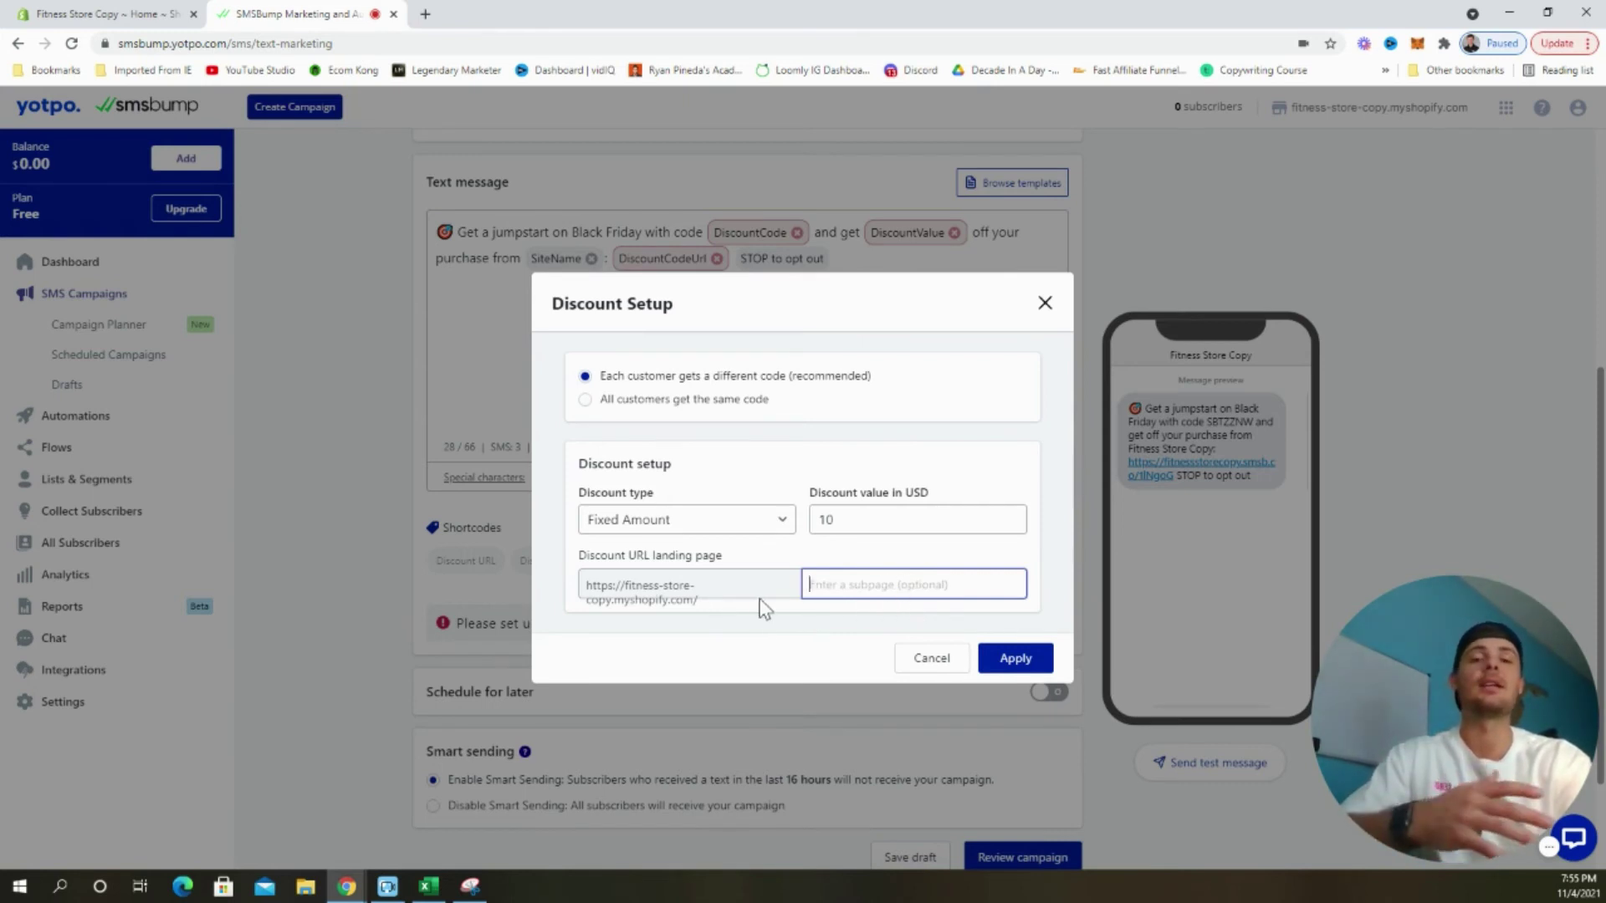
pyautogui.click(1015, 658)
# Step: Turn on Schedule for later and set the send time to November 23, 2021, 7:00 PM
pyautogui.scroll(1, 1226, 556)
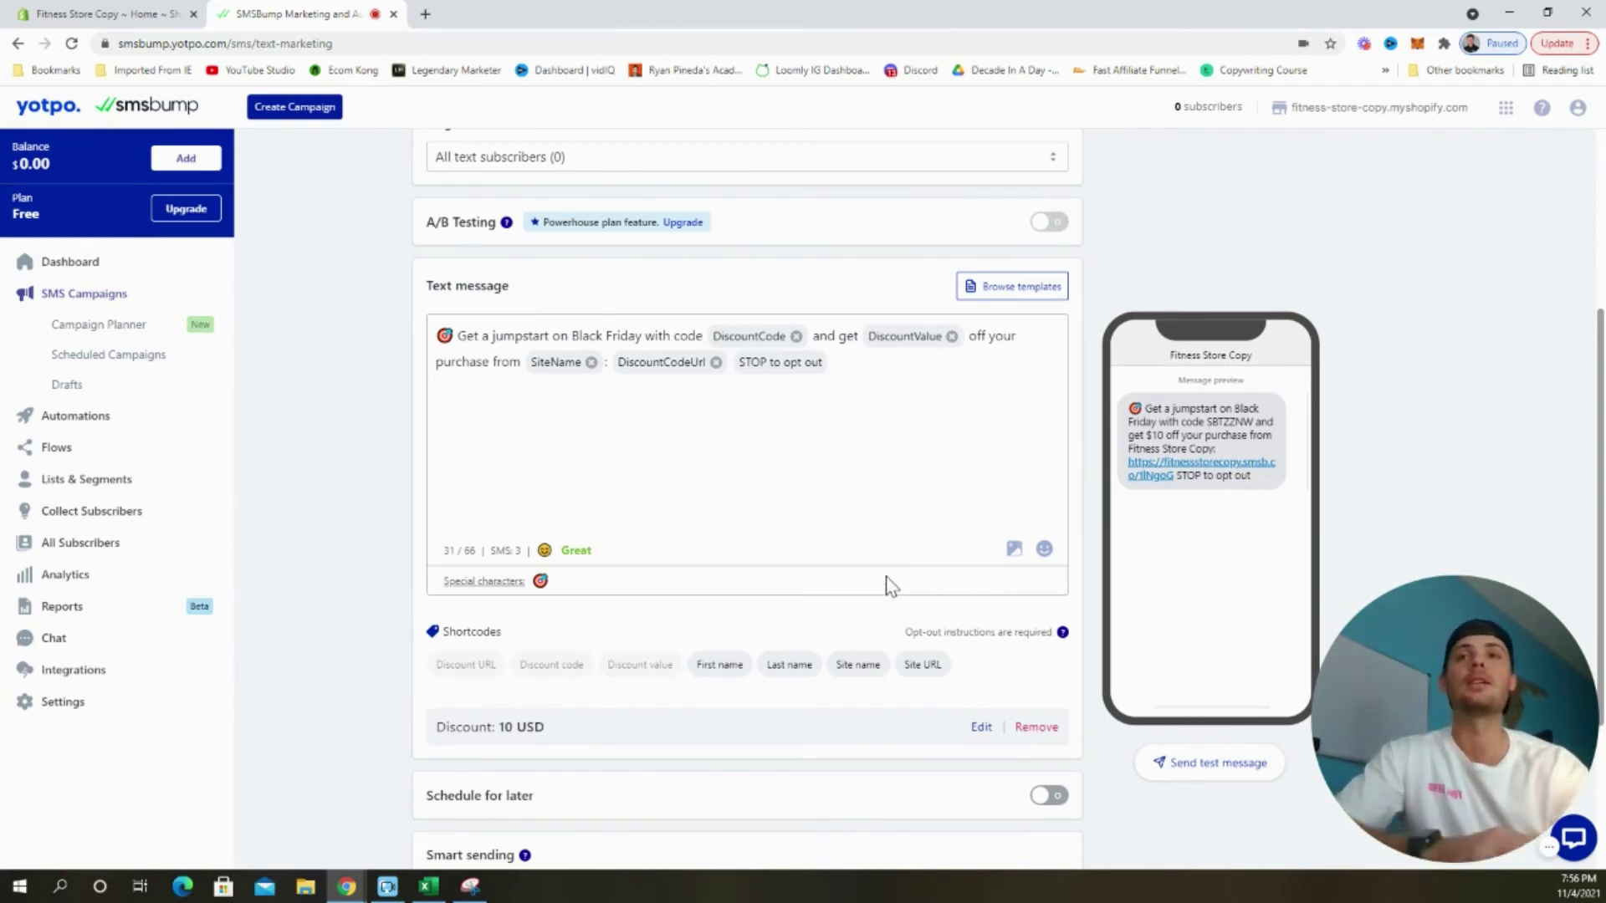
pyautogui.scroll(-2, 870, 585)
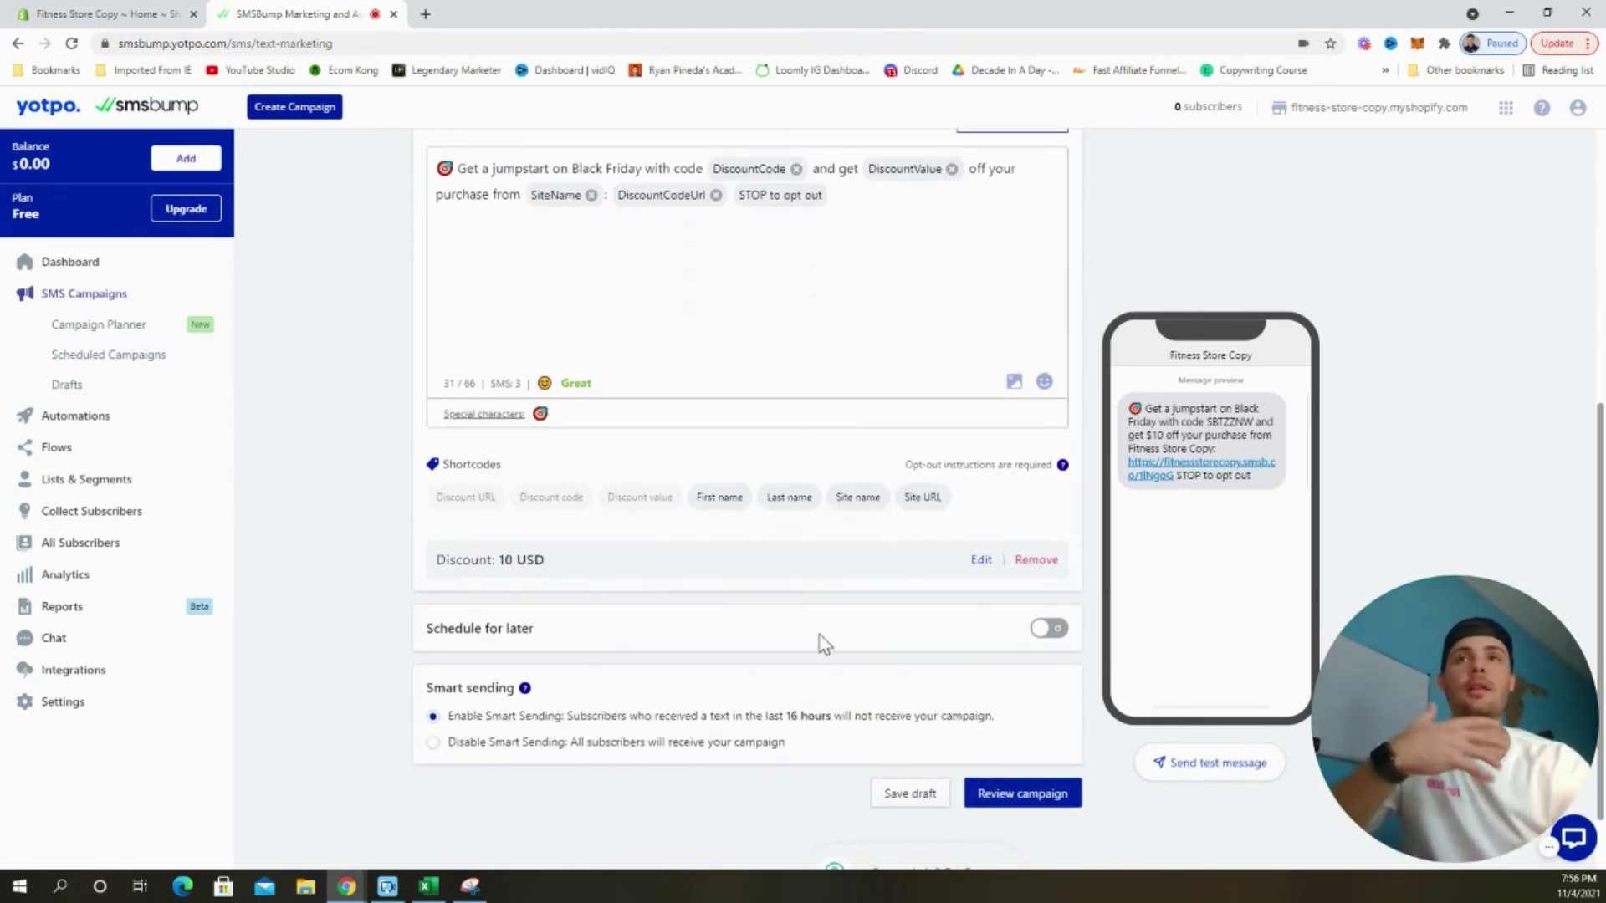
pyautogui.click(1047, 629)
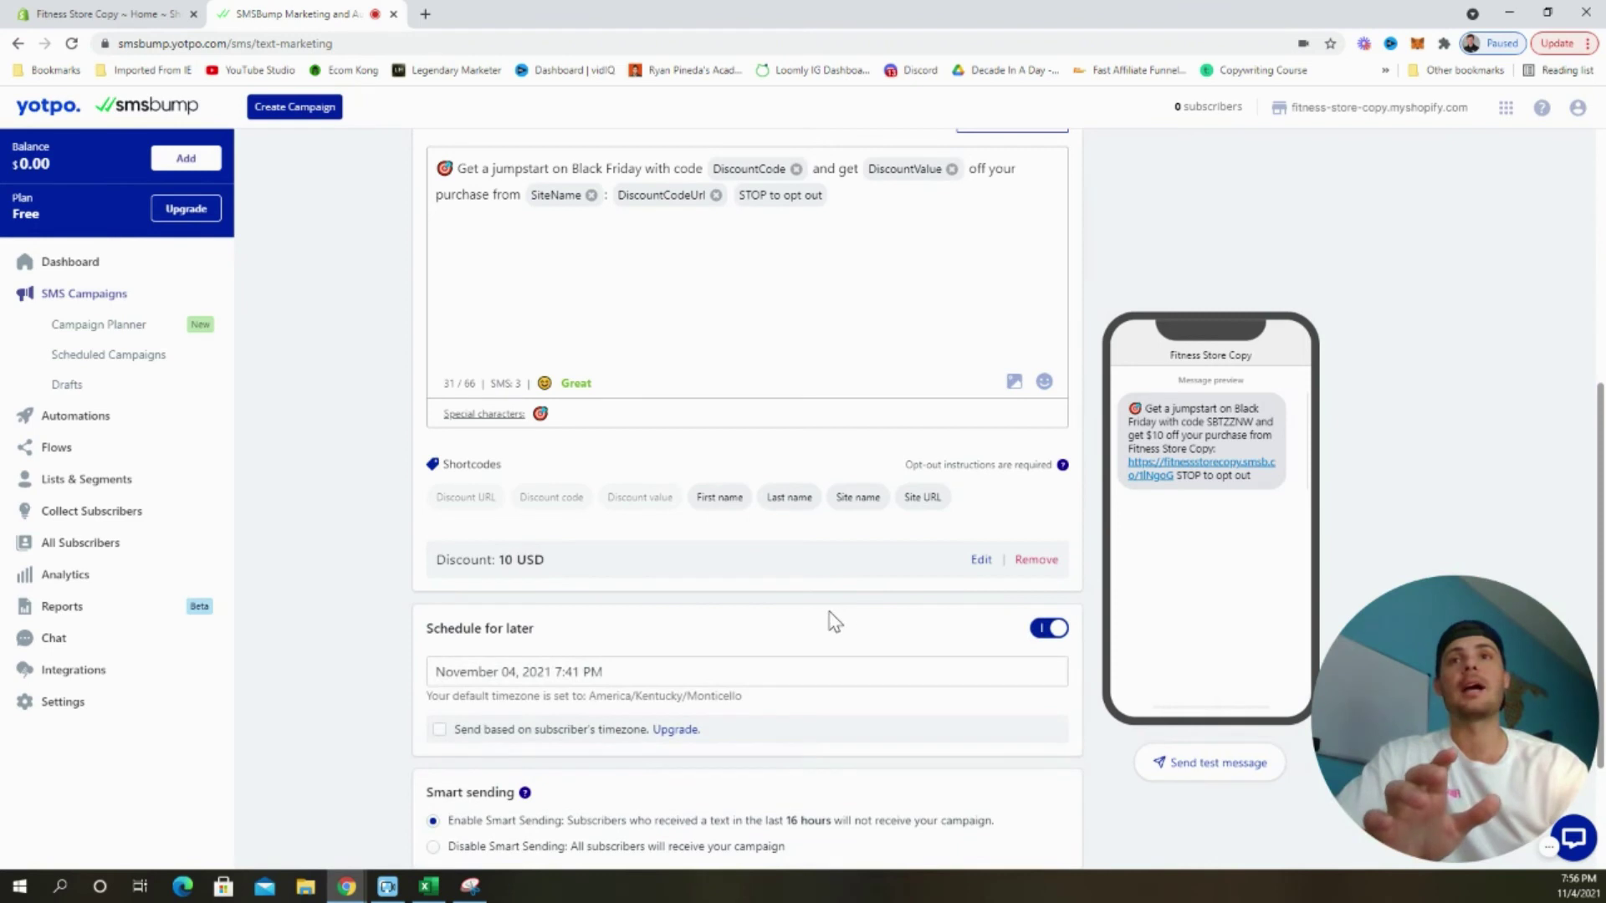
pyautogui.click(732, 673)
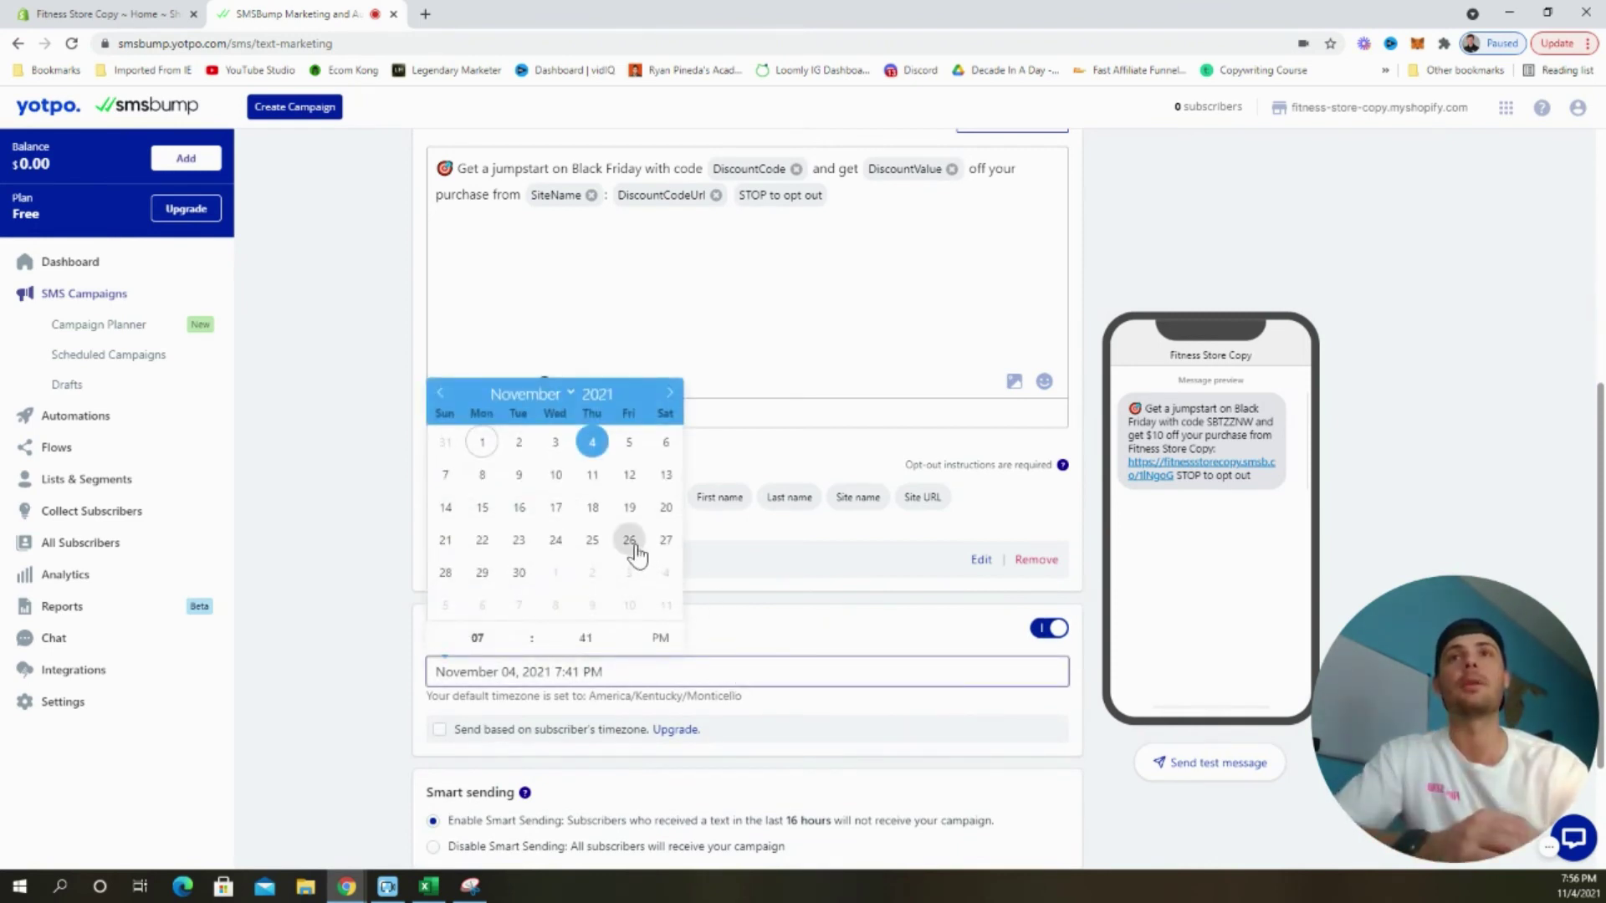
pyautogui.click(520, 542)
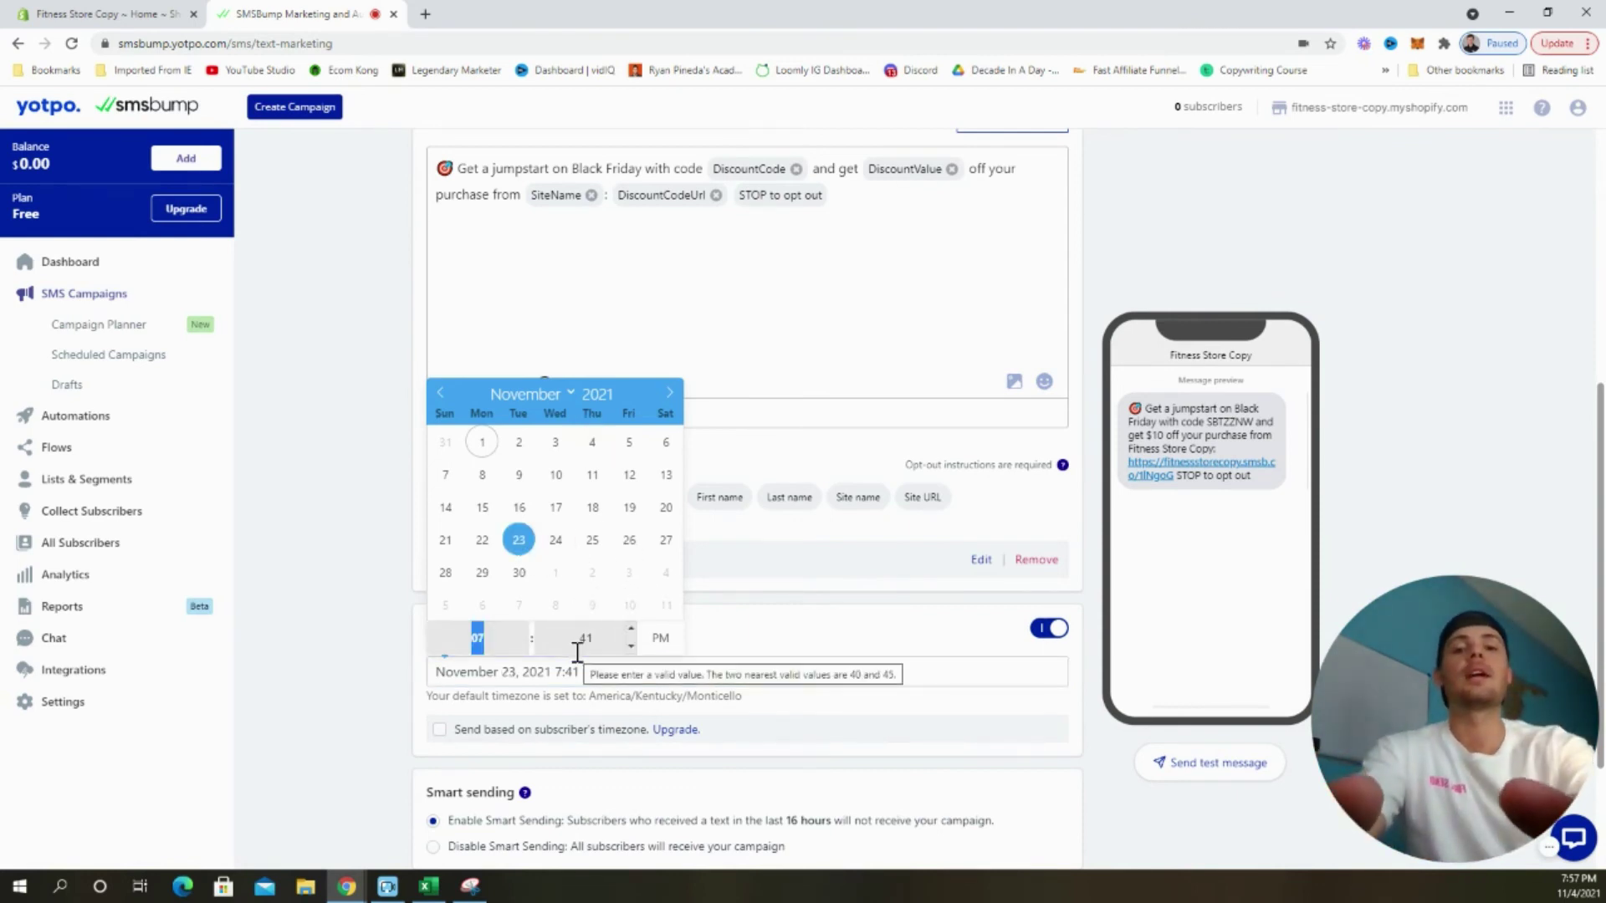
pyautogui.write('7')
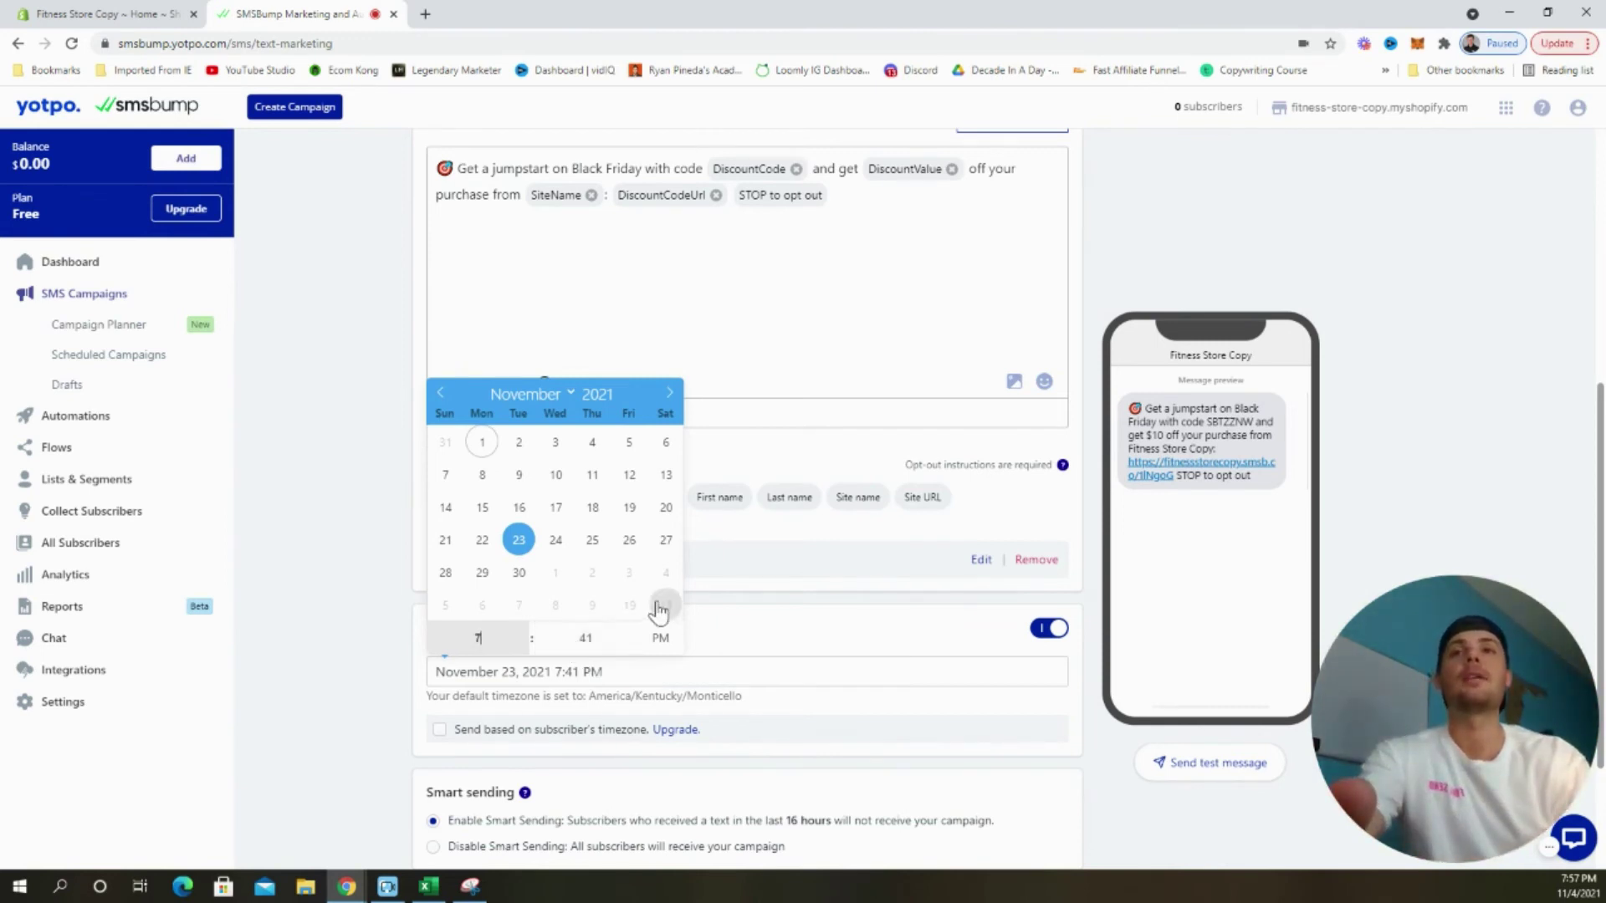
pyautogui.click(589, 639)
pyautogui.write('0')
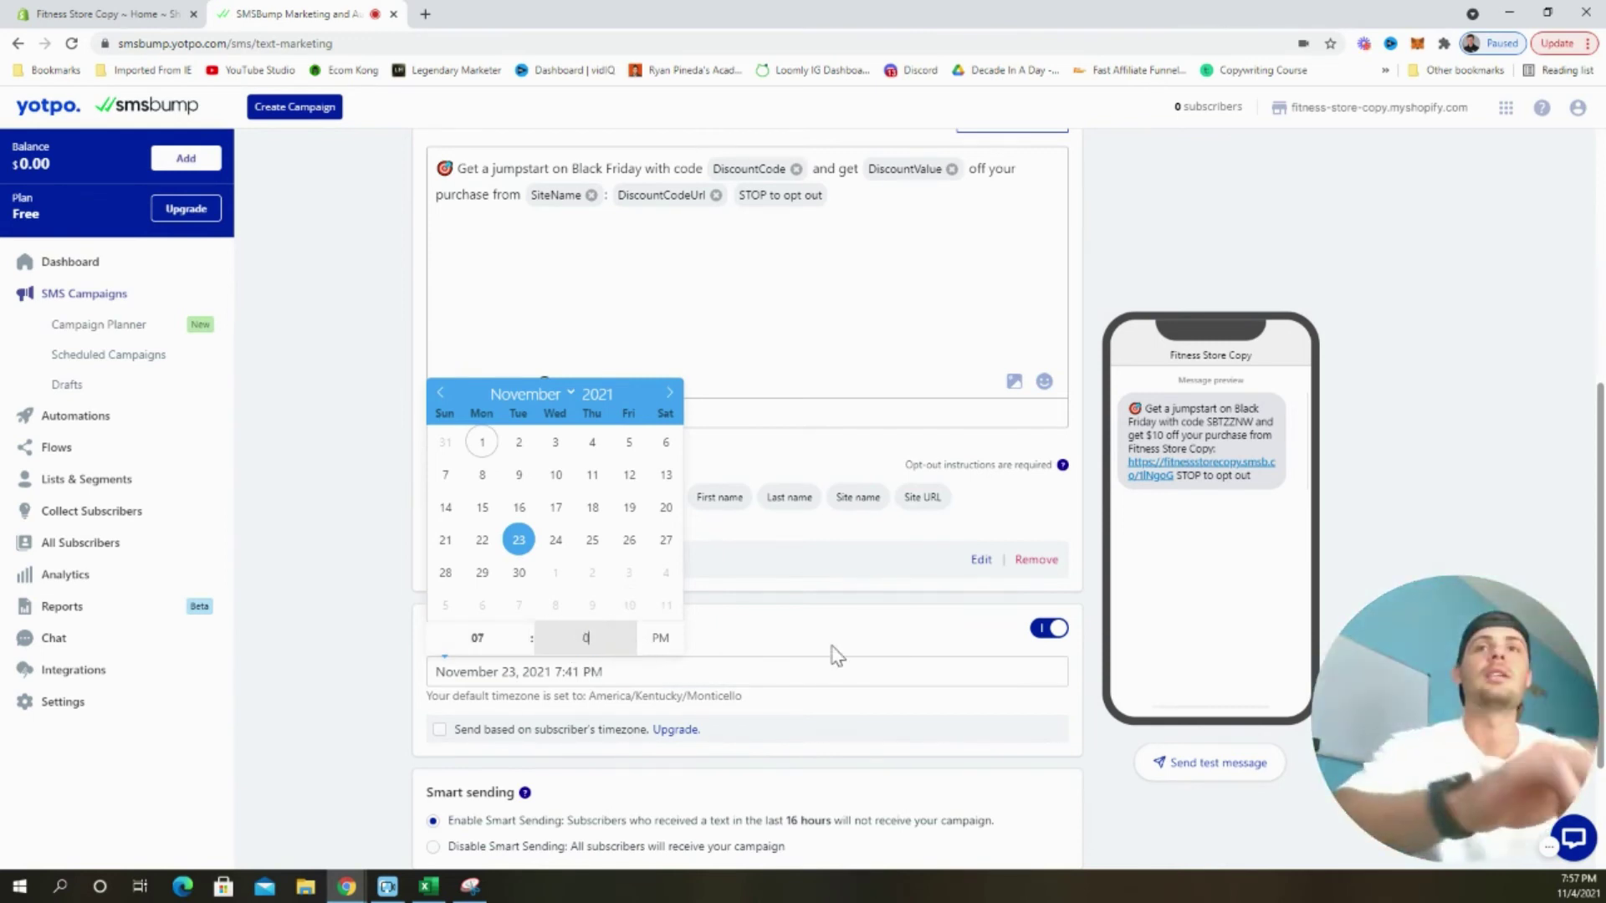
pyautogui.write('0')
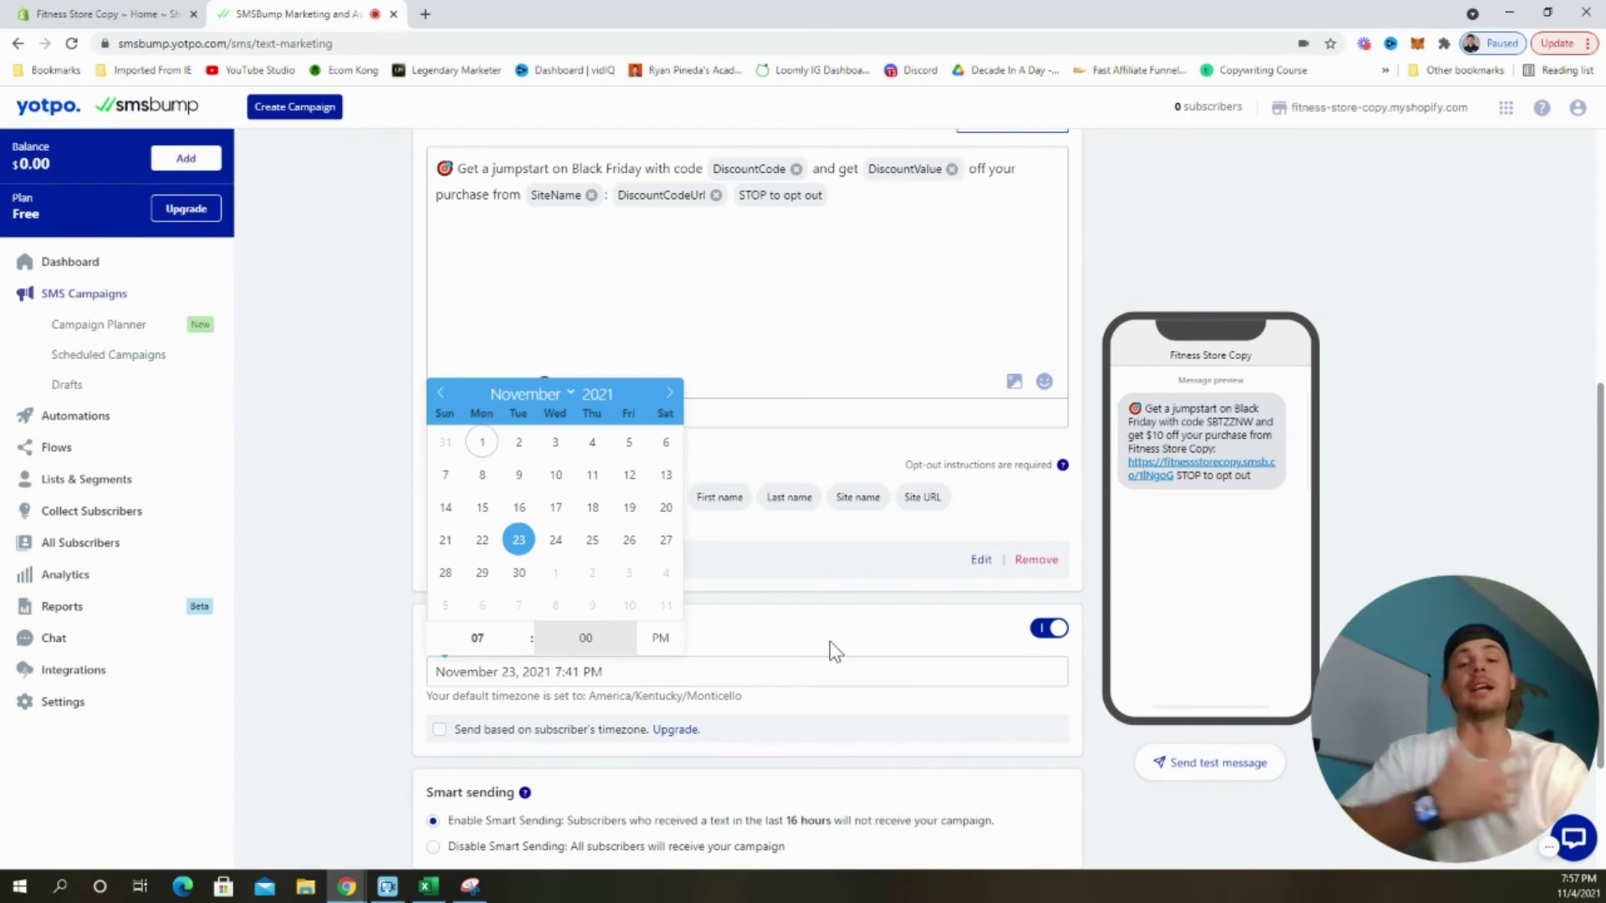
pyautogui.click(787, 643)
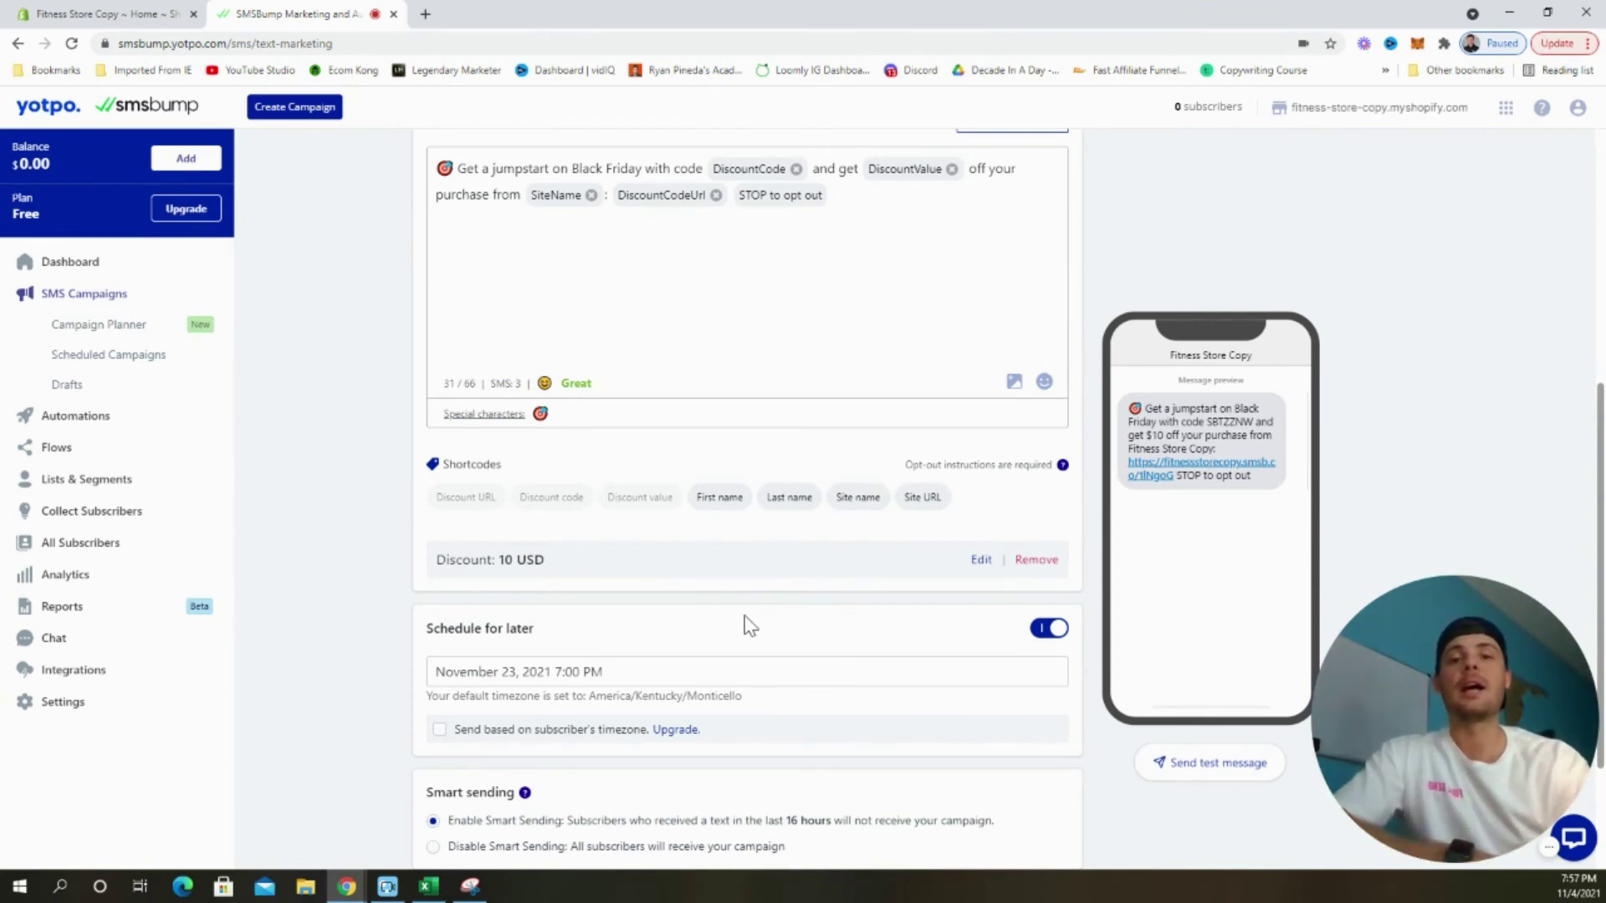
pyautogui.scroll(-2, 750, 626)
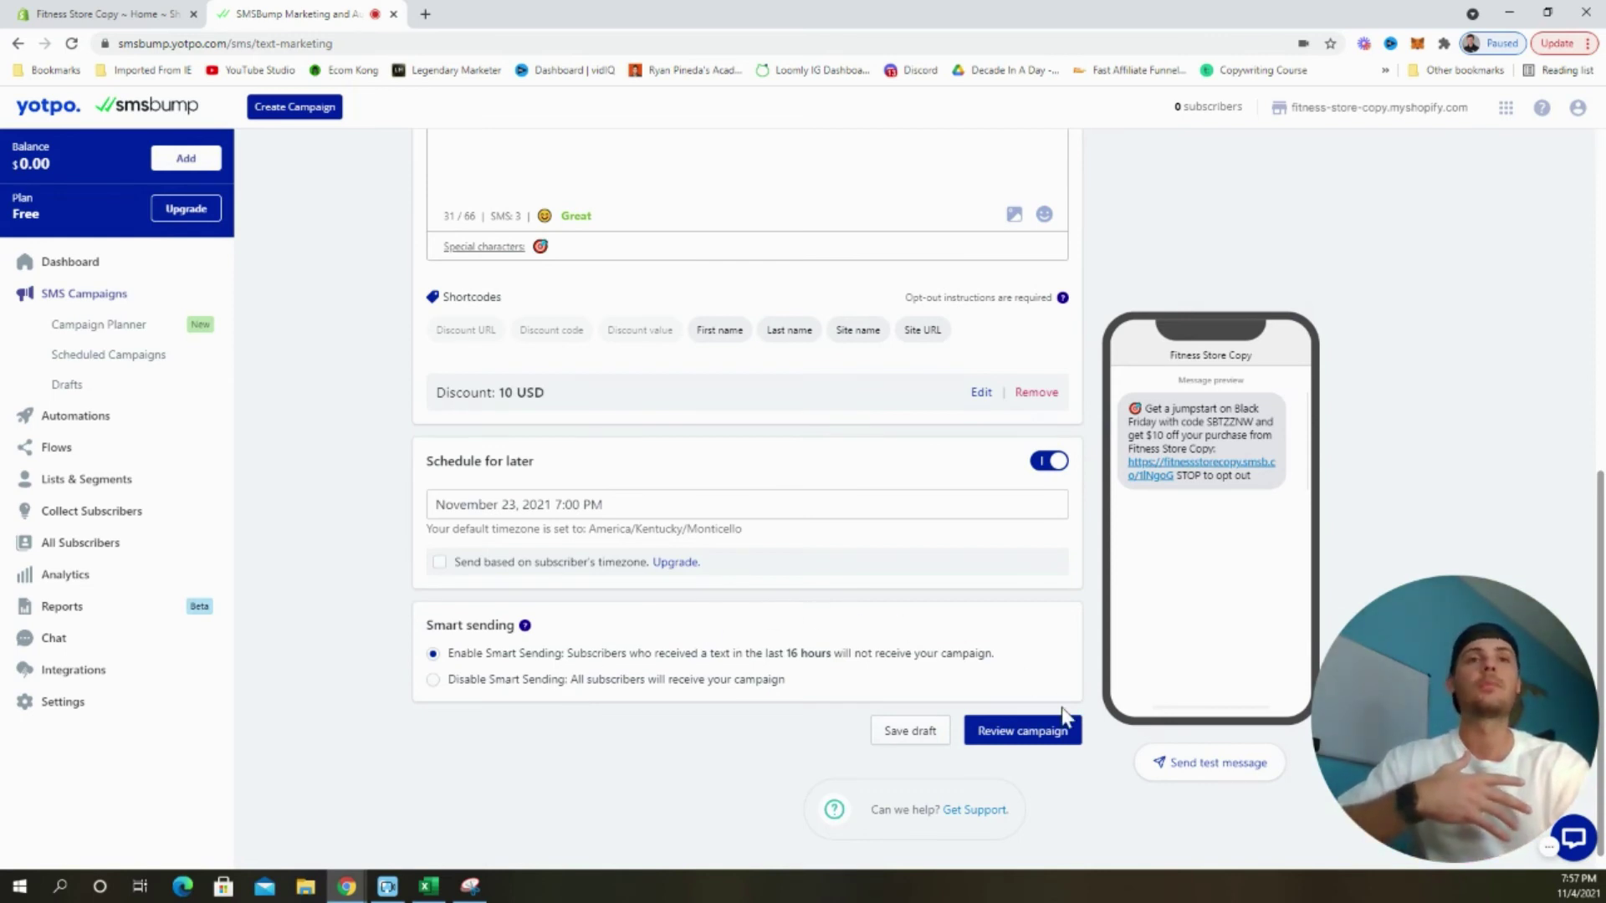
# Step: Review the Pre Black Friday Sale campaign, then go to the Campaign Planner in the sidebar
pyautogui.click(1024, 741)
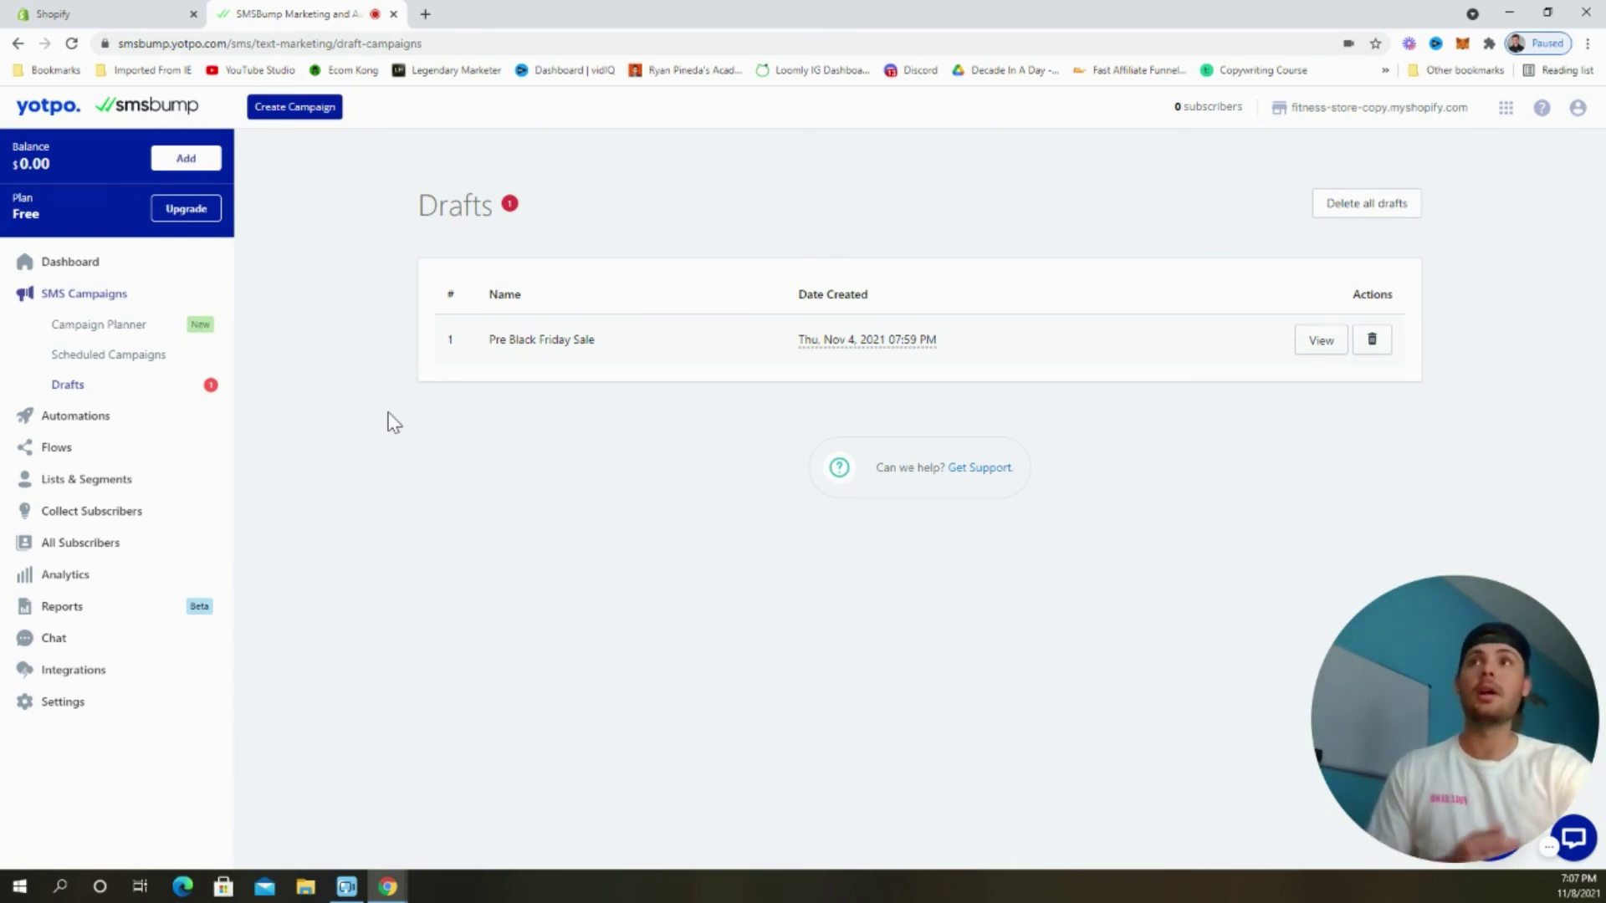
pyautogui.click(149, 333)
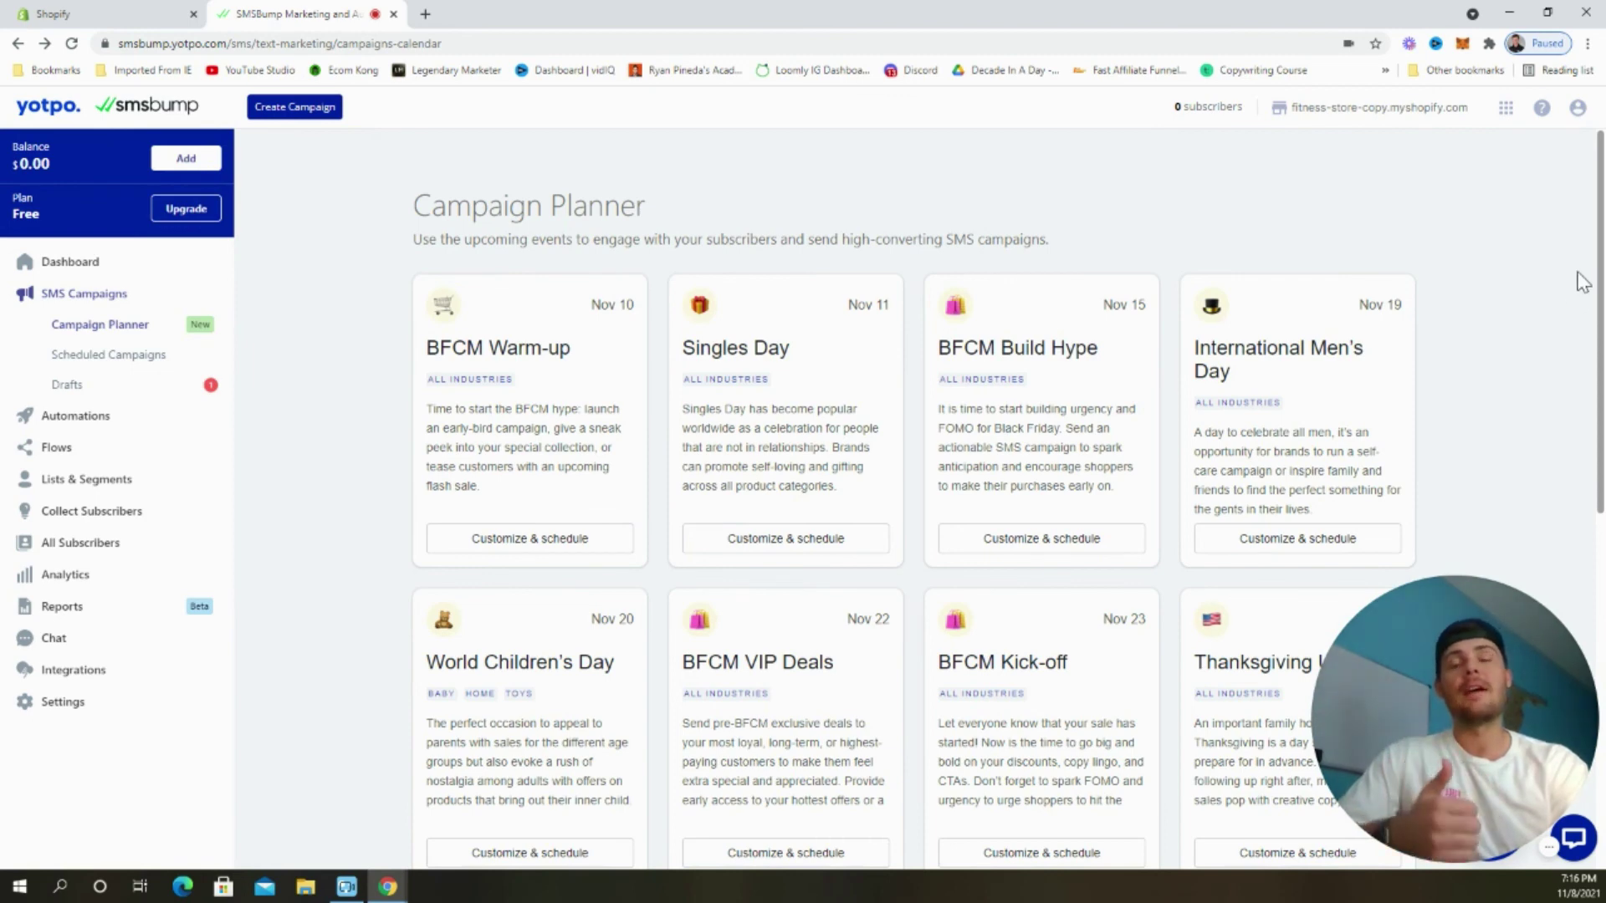
# Step: Scroll through the Campaign Planner's event cards, from Nov 10 through Giving Tuesday on Nov 30
pyautogui.moveTo(549, 495)
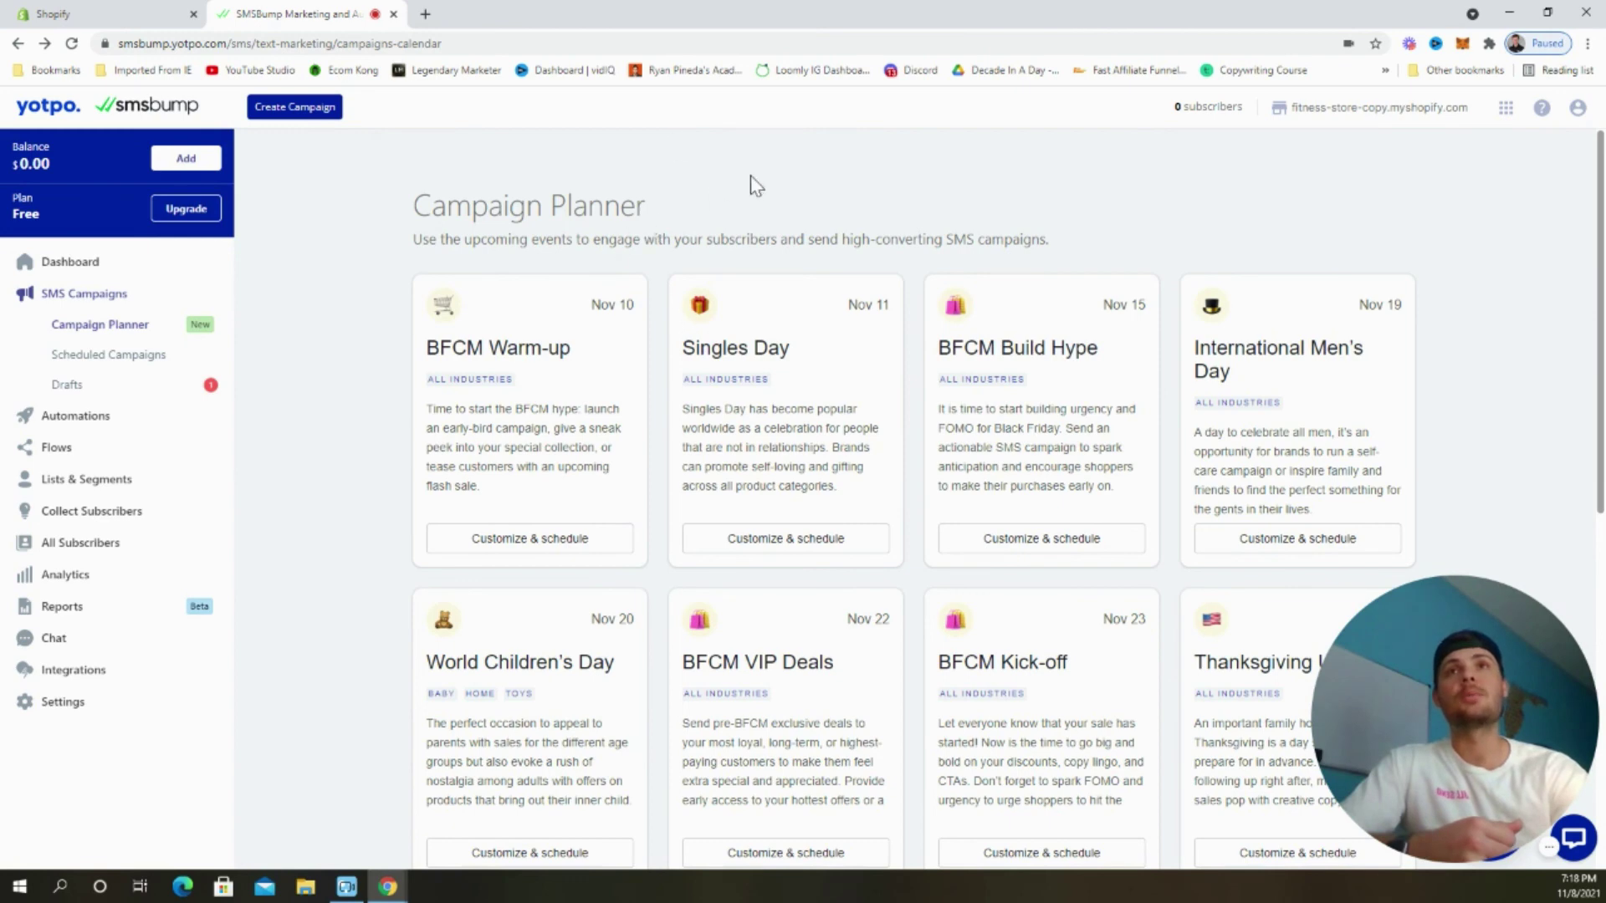
pyautogui.scroll(-3, 1128, 255)
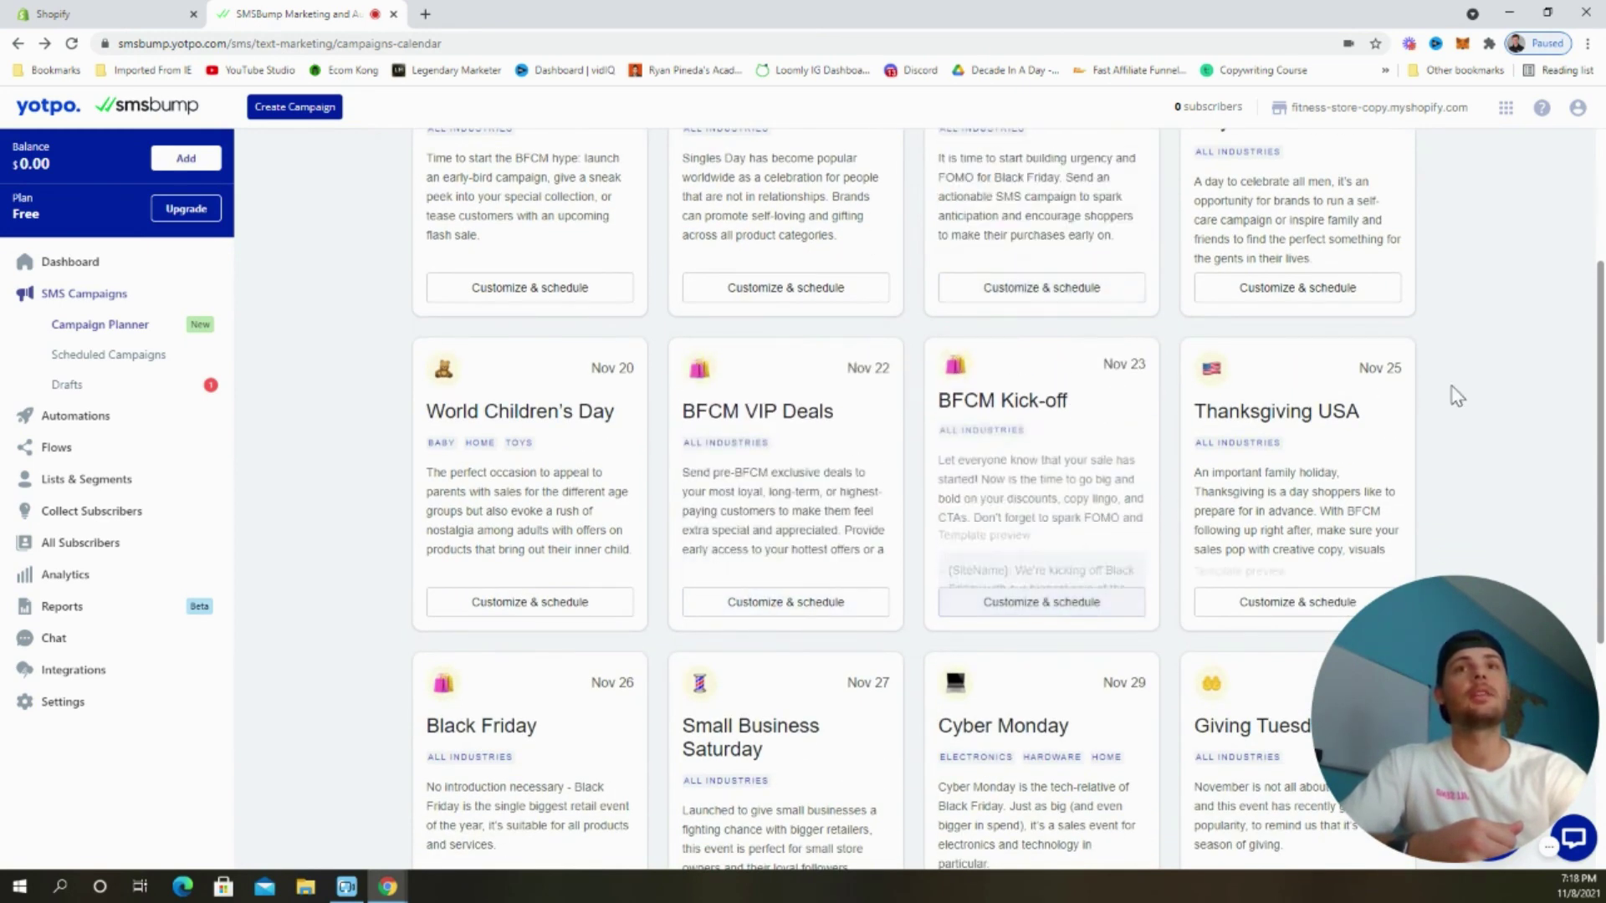
pyautogui.scroll(-2, 1452, 398)
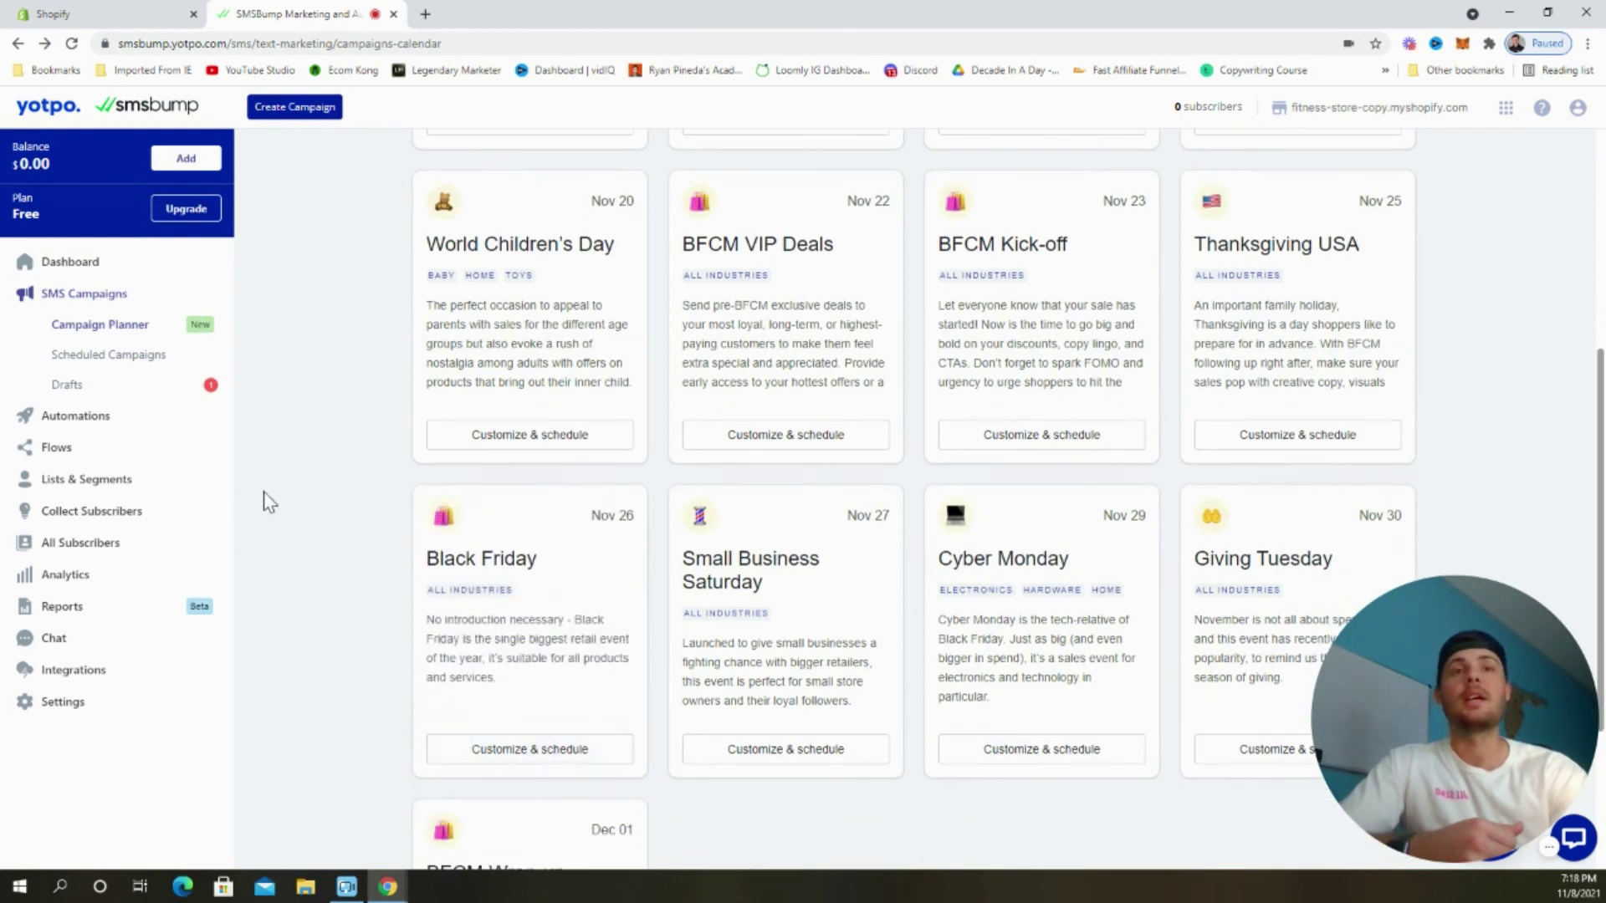